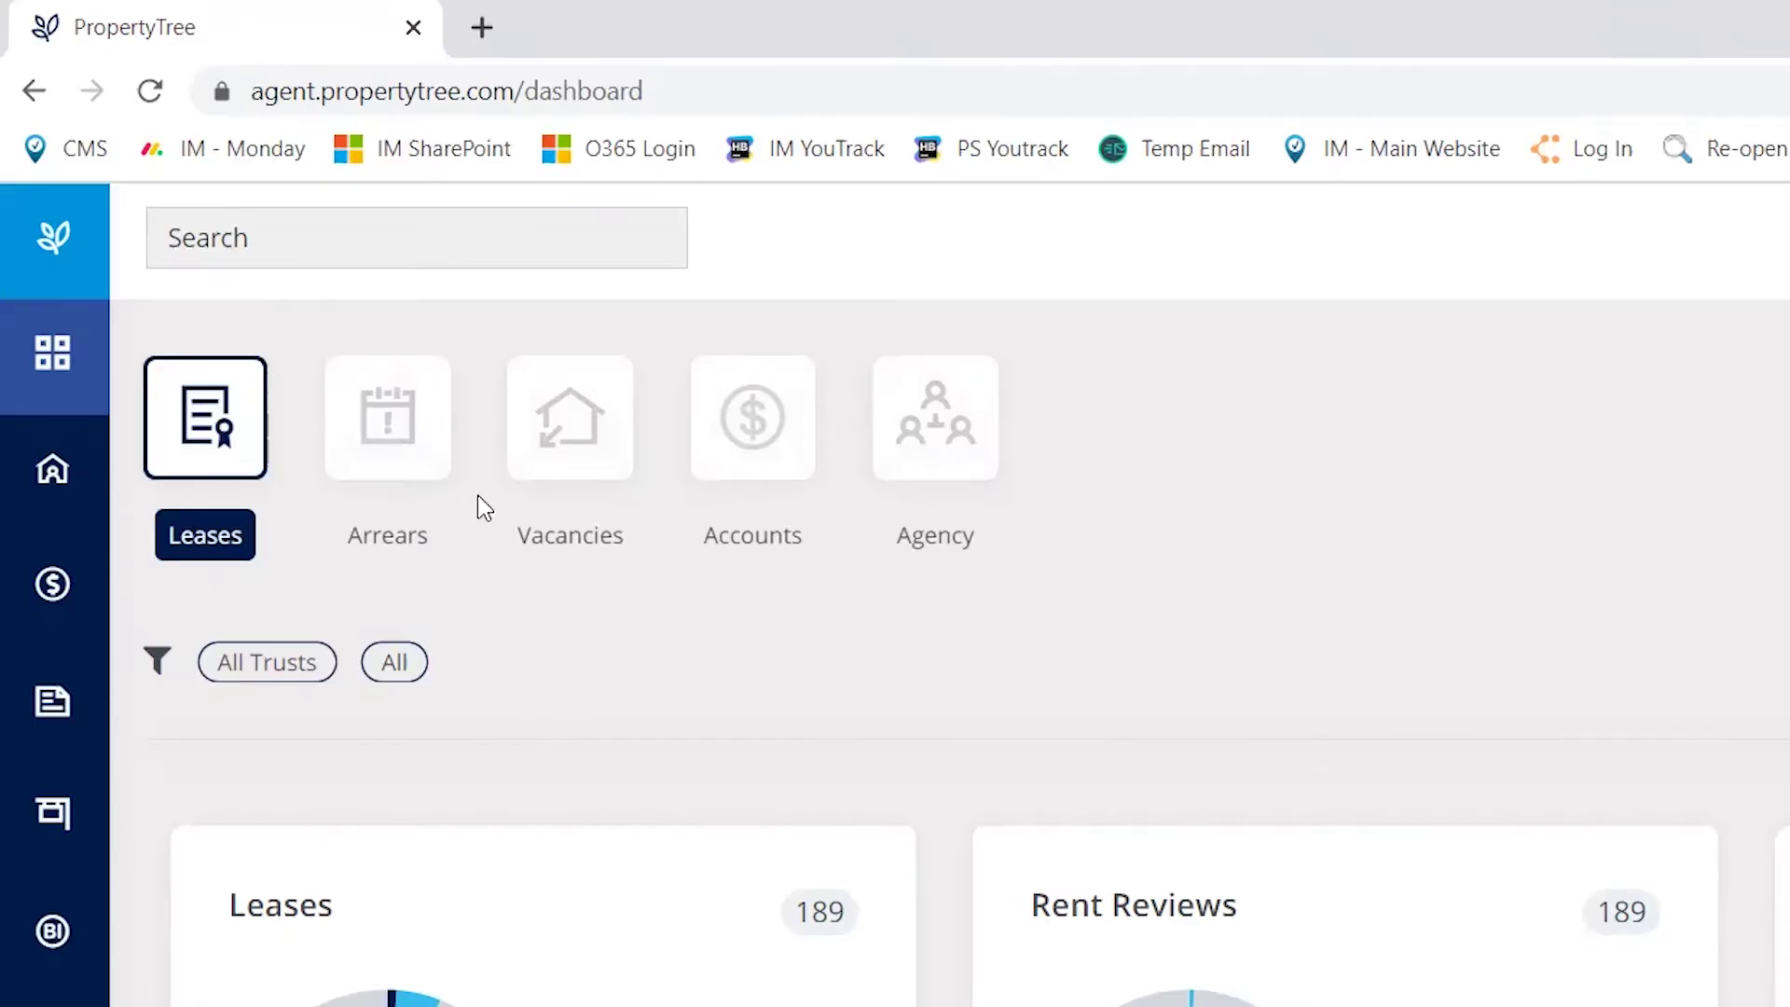
- Search 'stan', open the Stanley Street property's tenancy and show its Inspections list
left_click(281, 235)
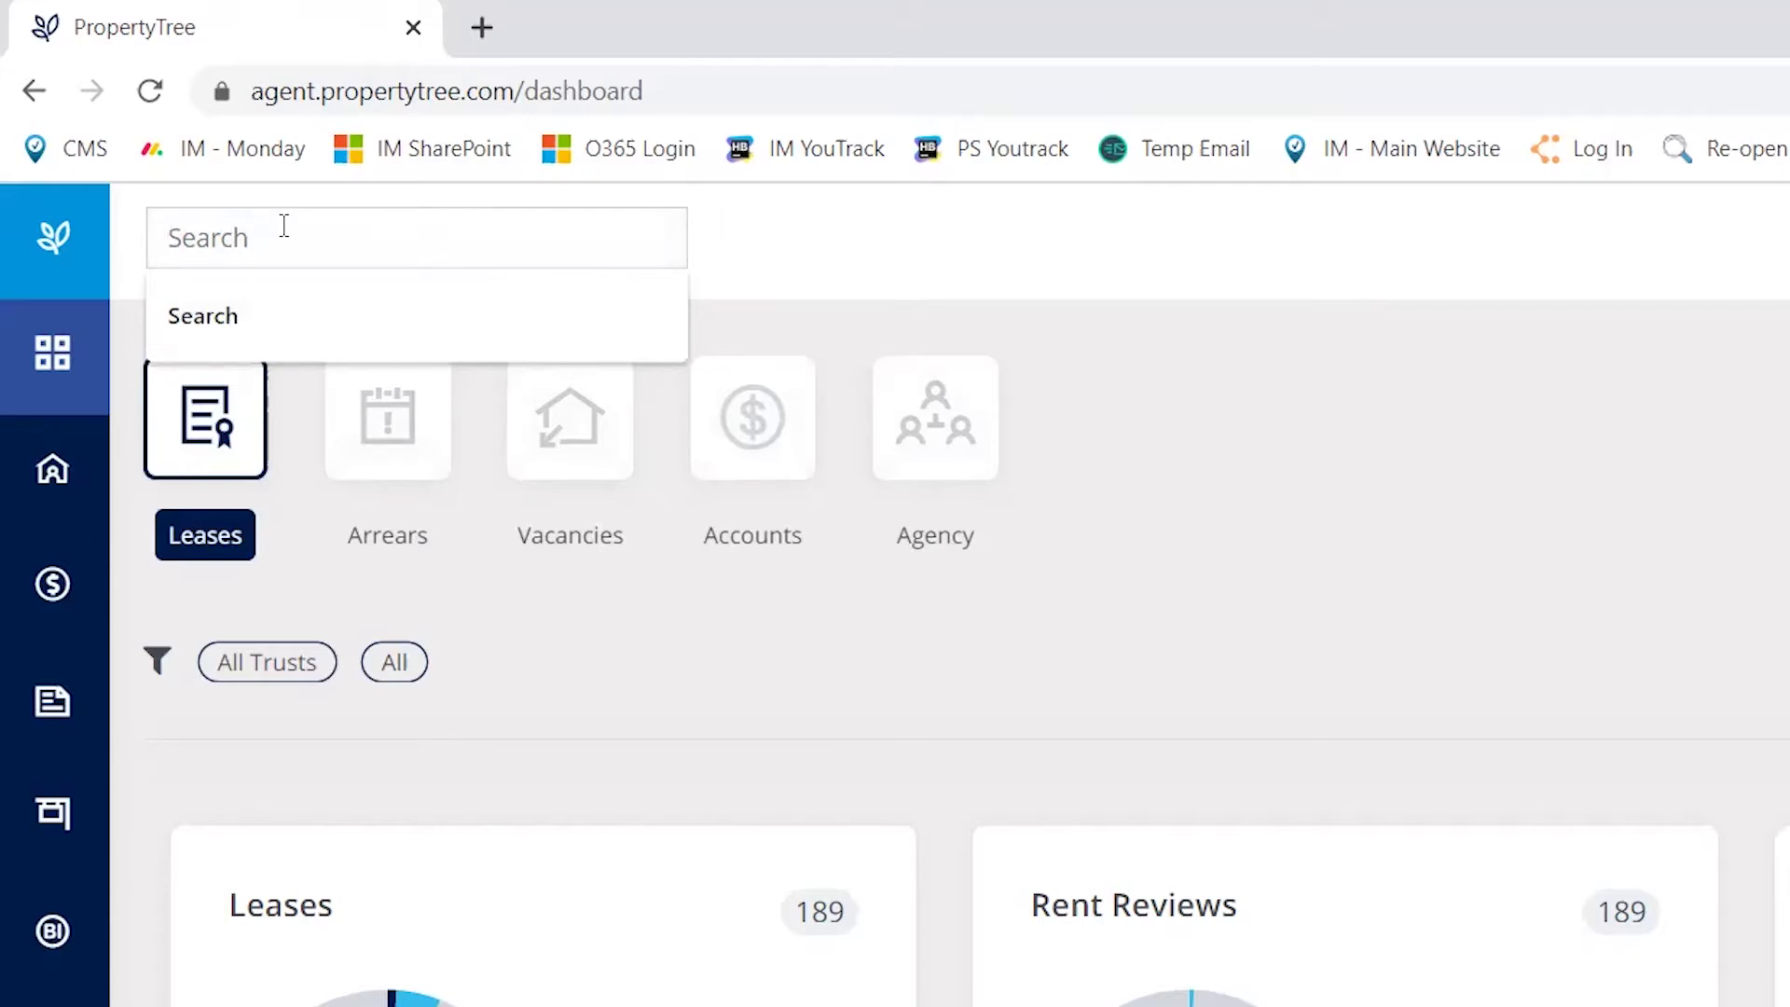
type("stan")
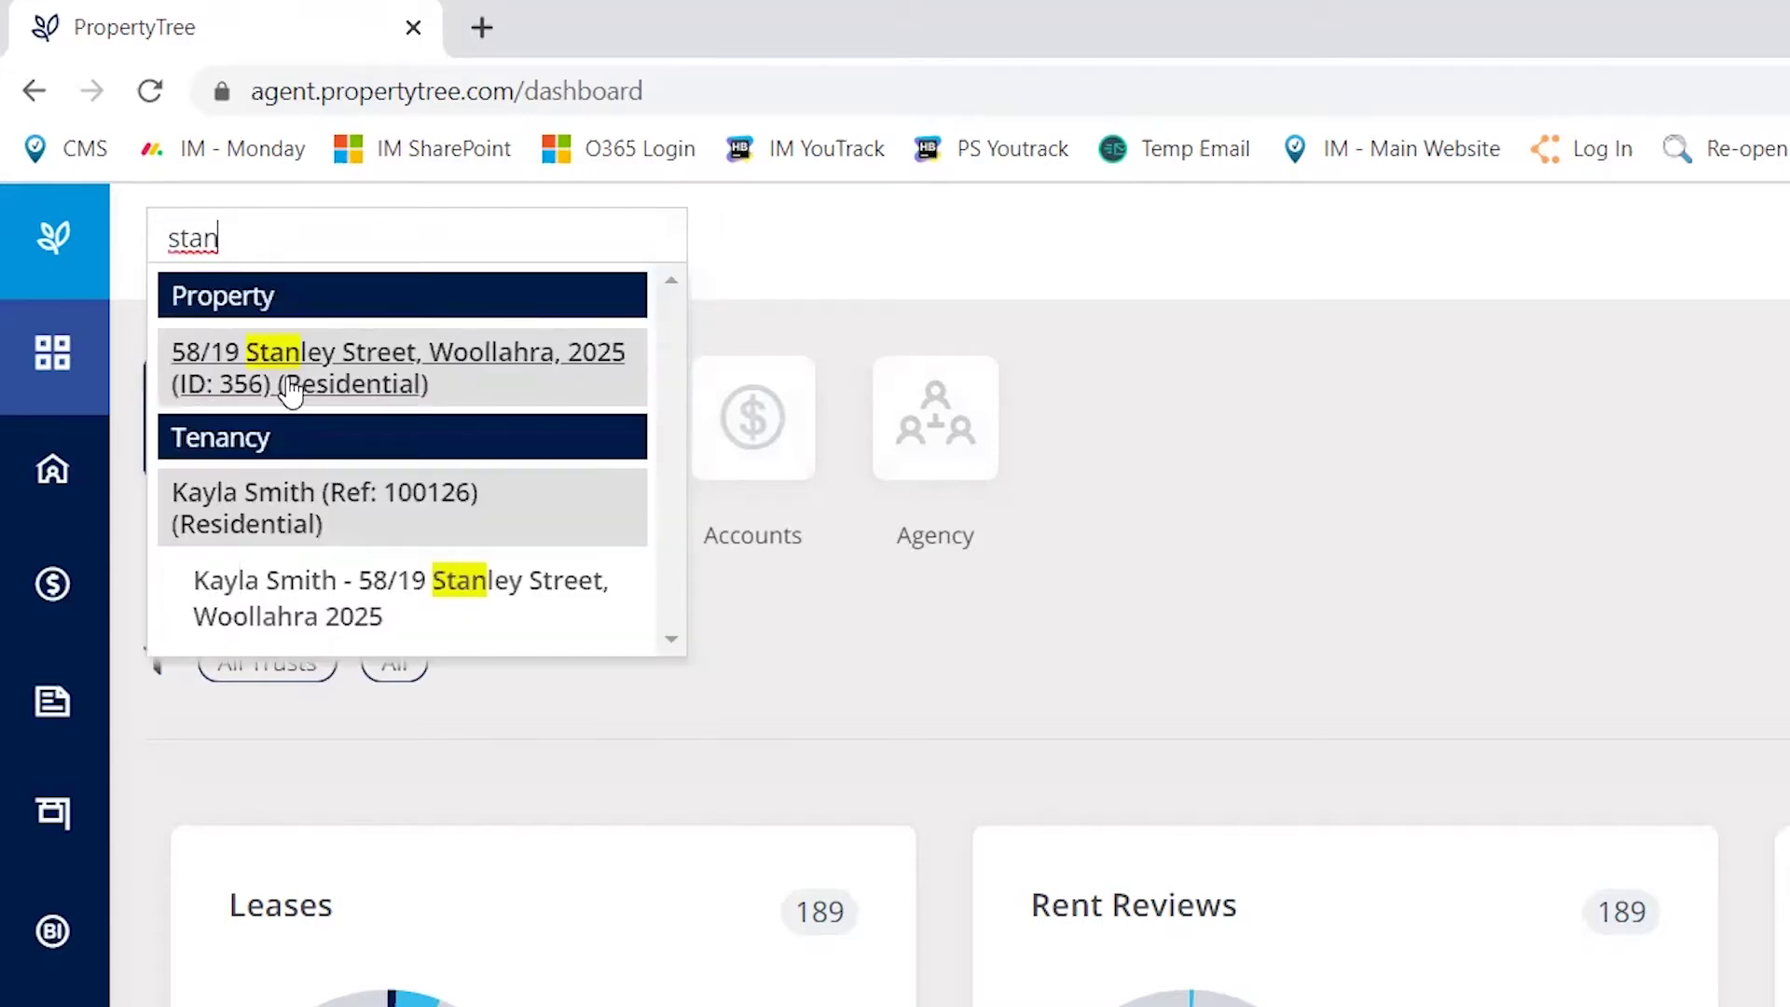
left_click(291, 392)
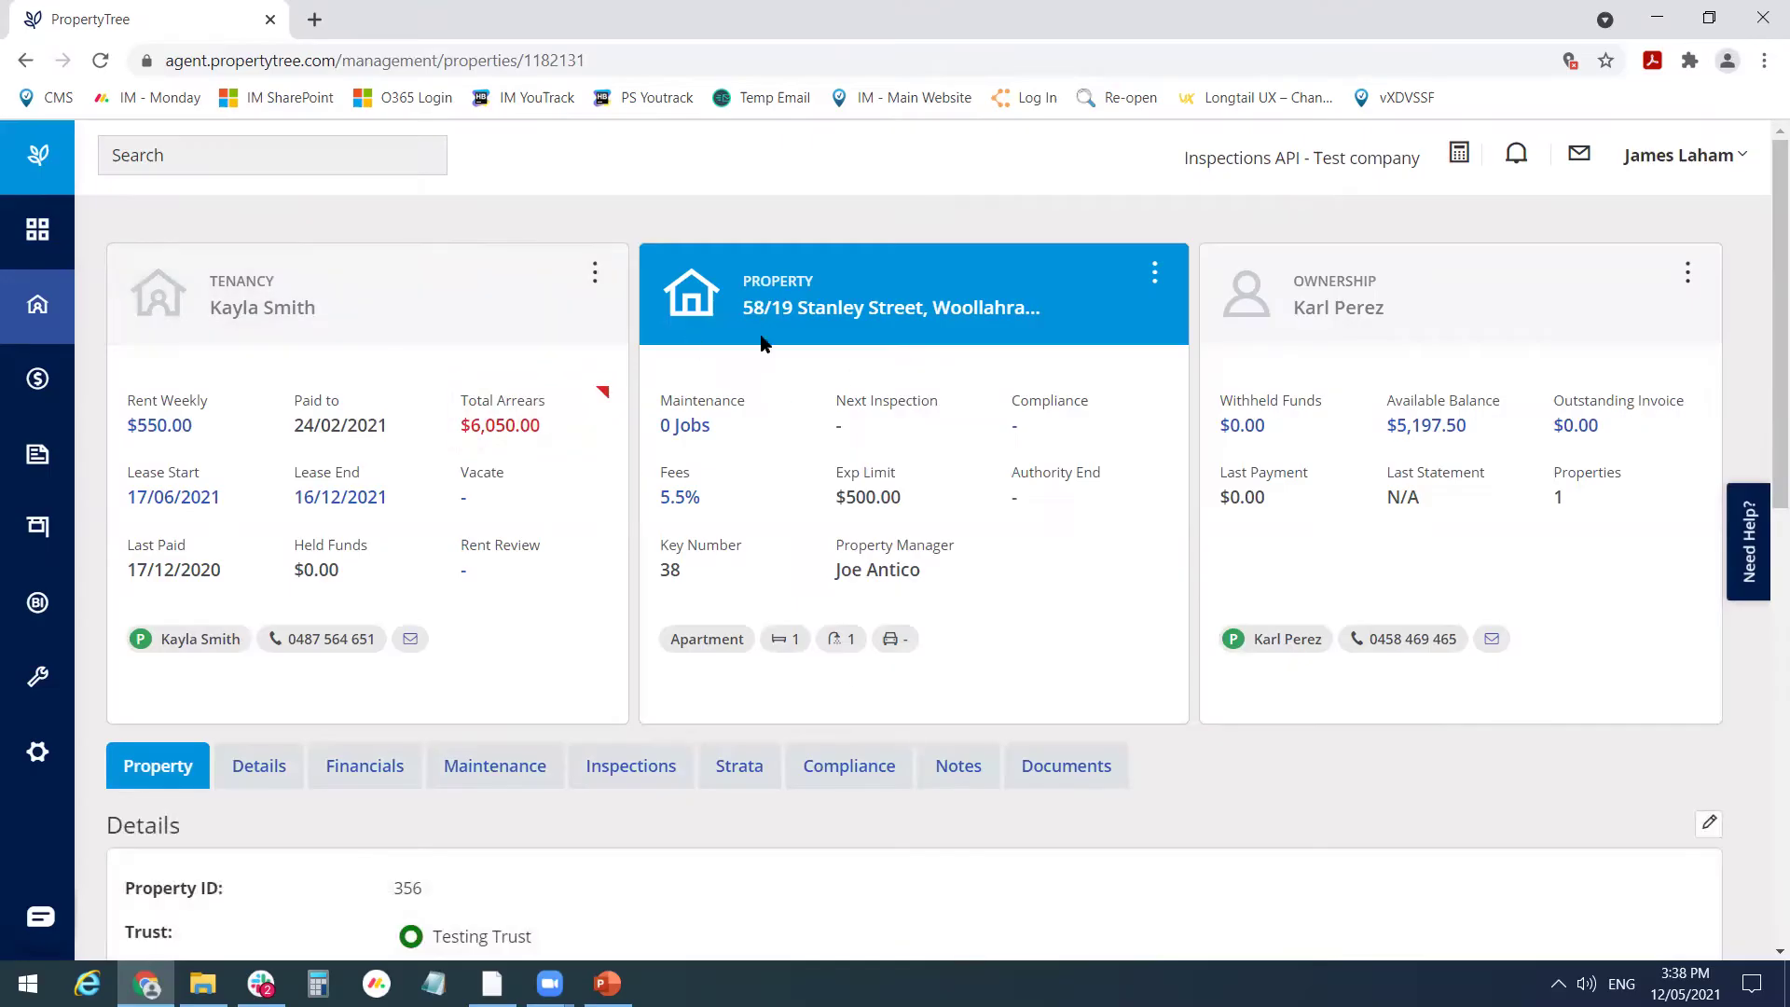
left_click(326, 317)
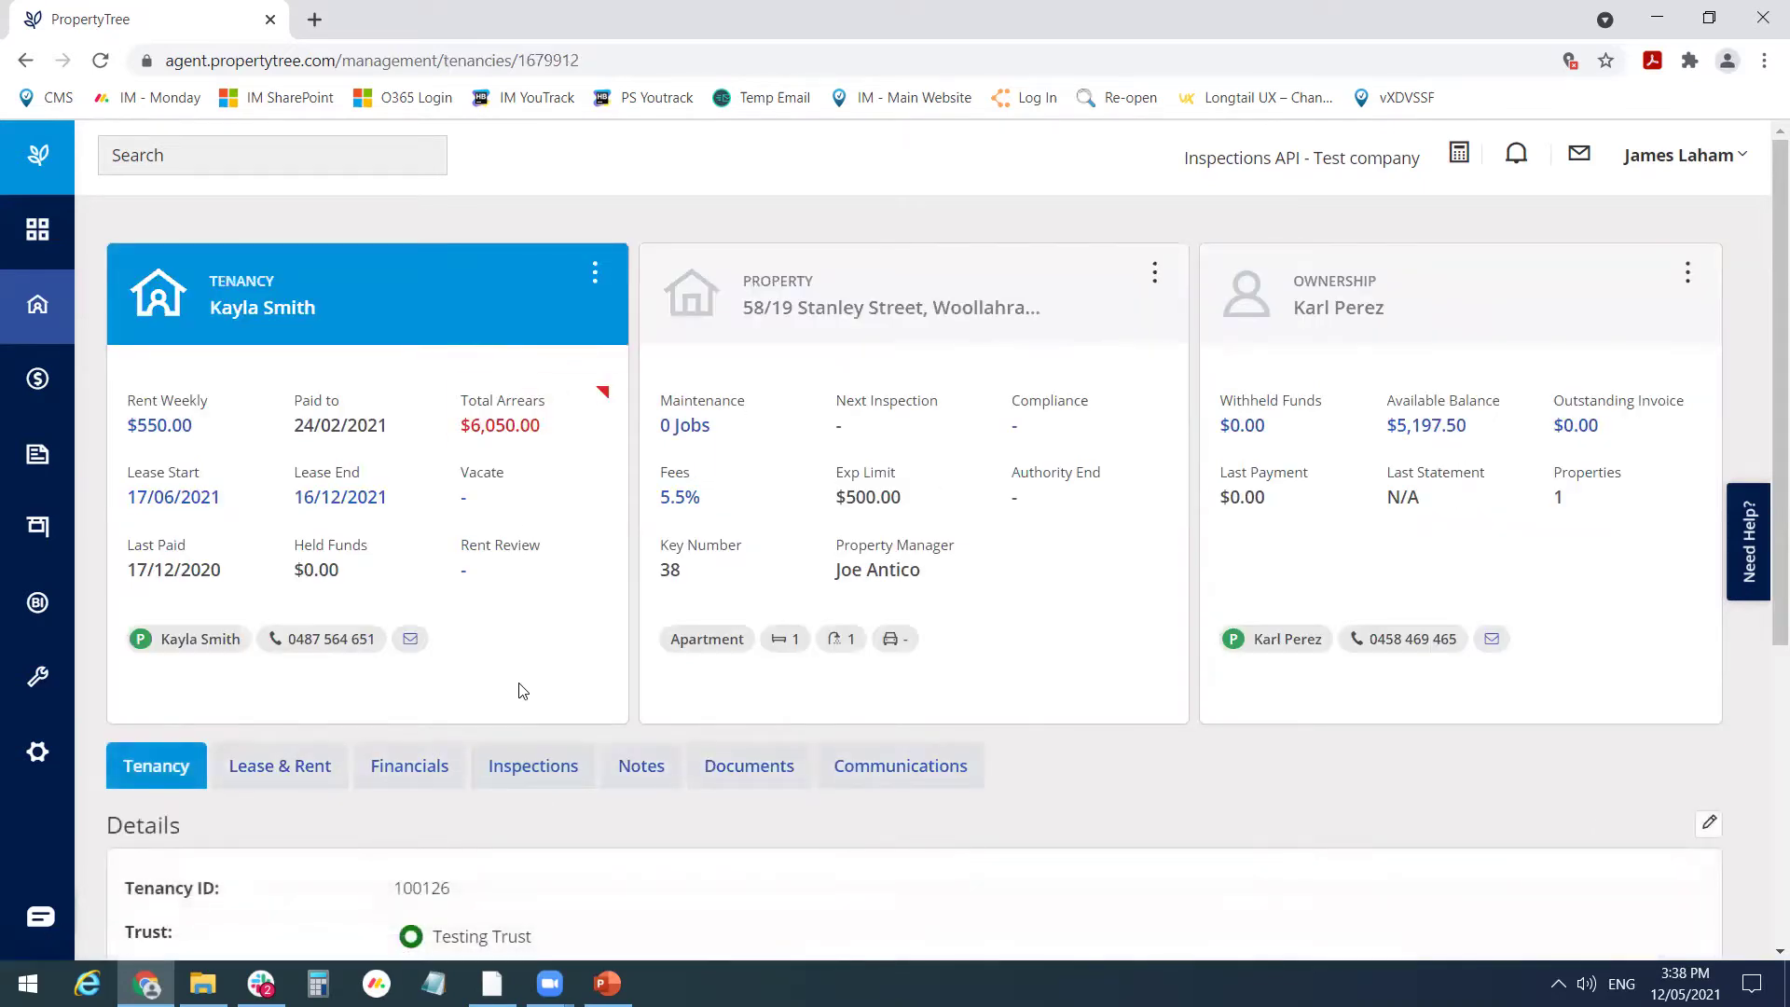
scroll(518, 691, "down", 1)
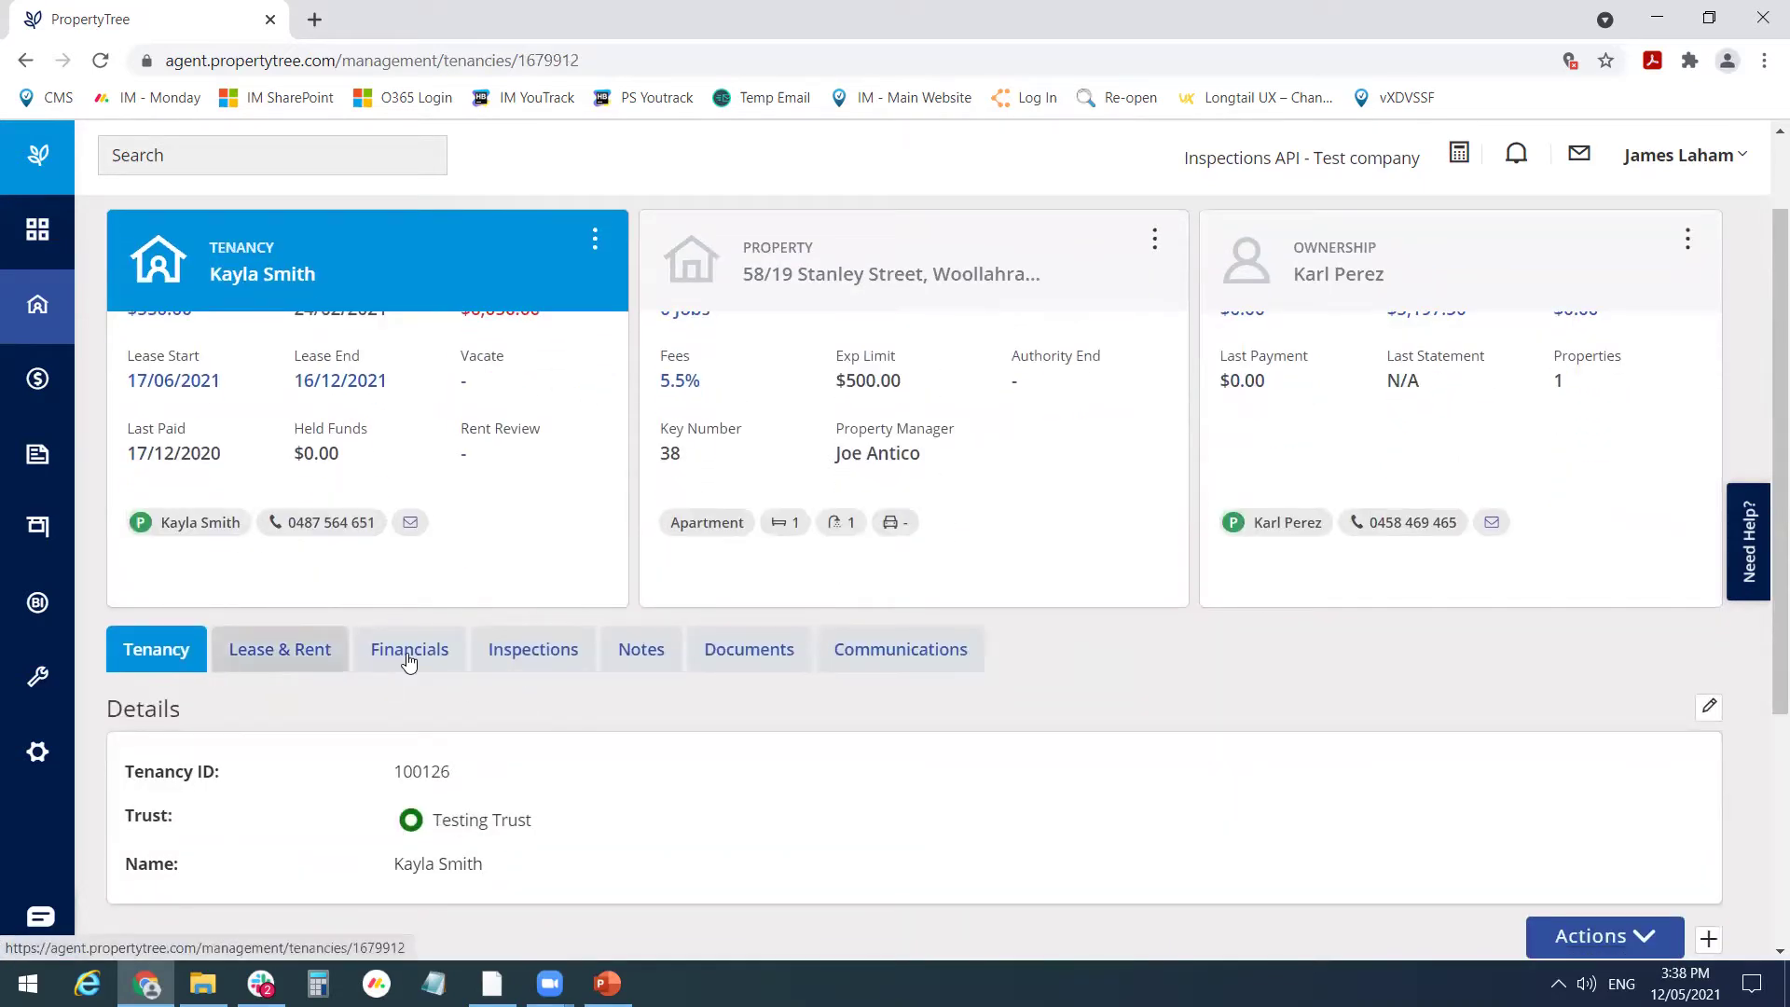
left_click(538, 661)
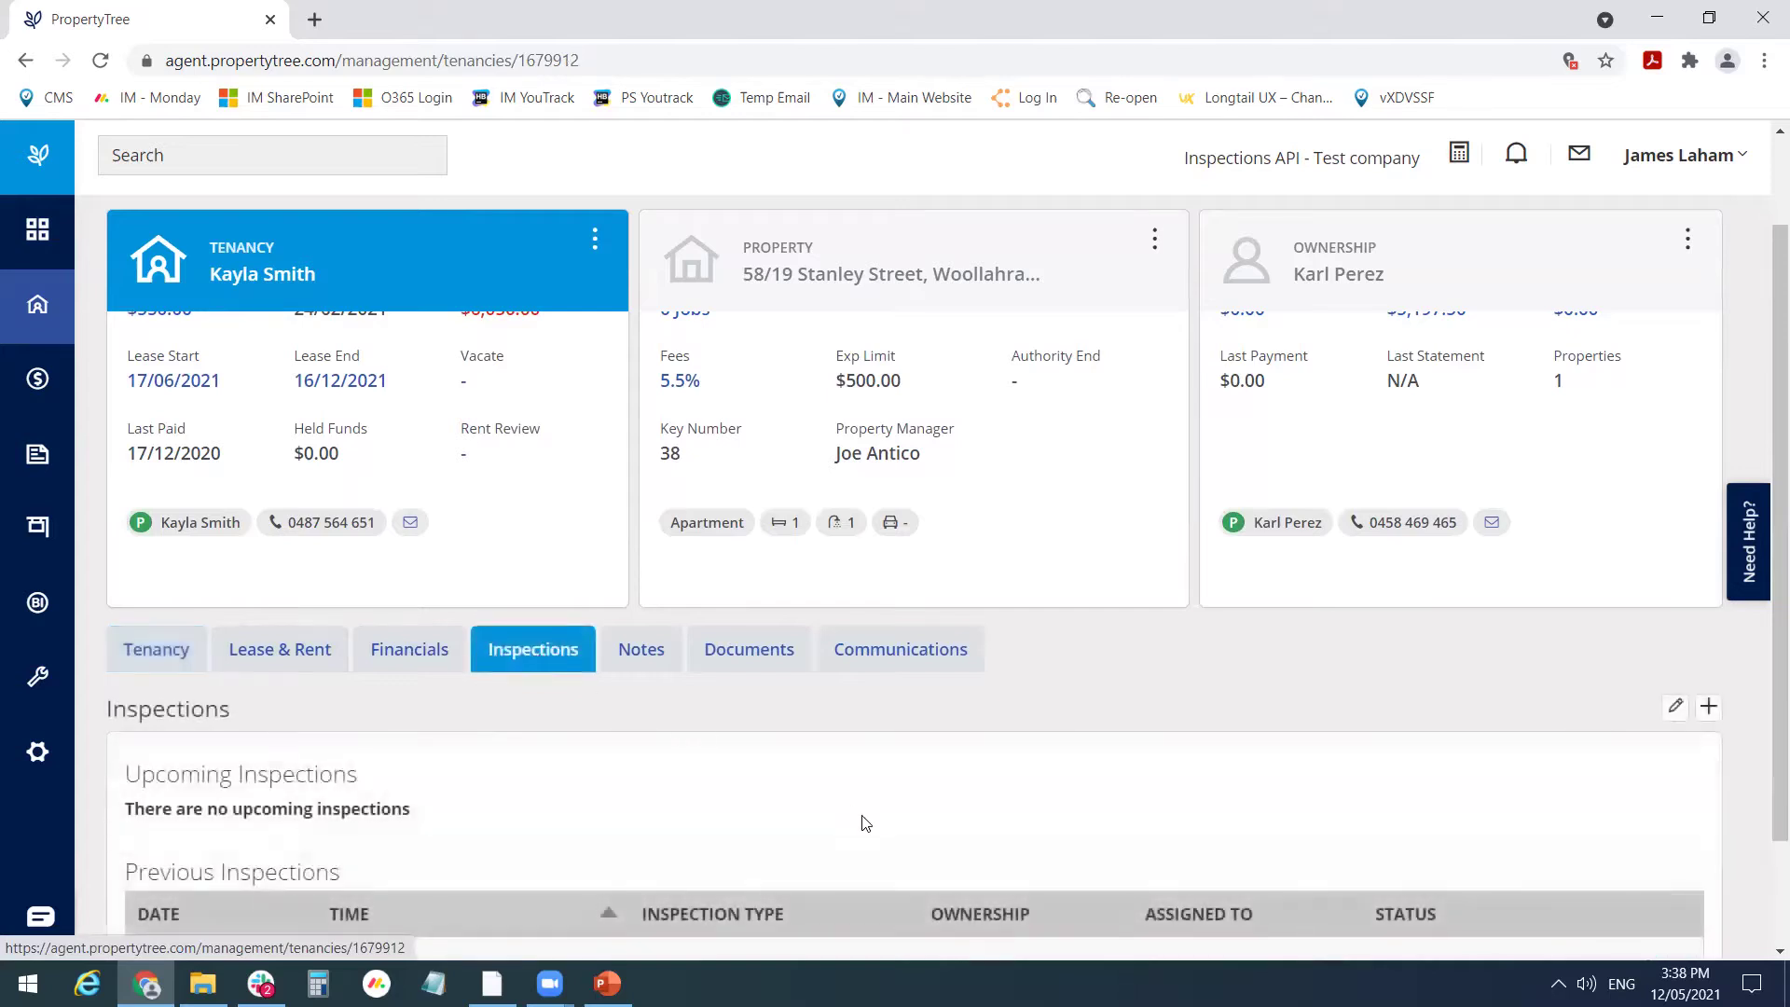
scroll(859, 821, "down", 1)
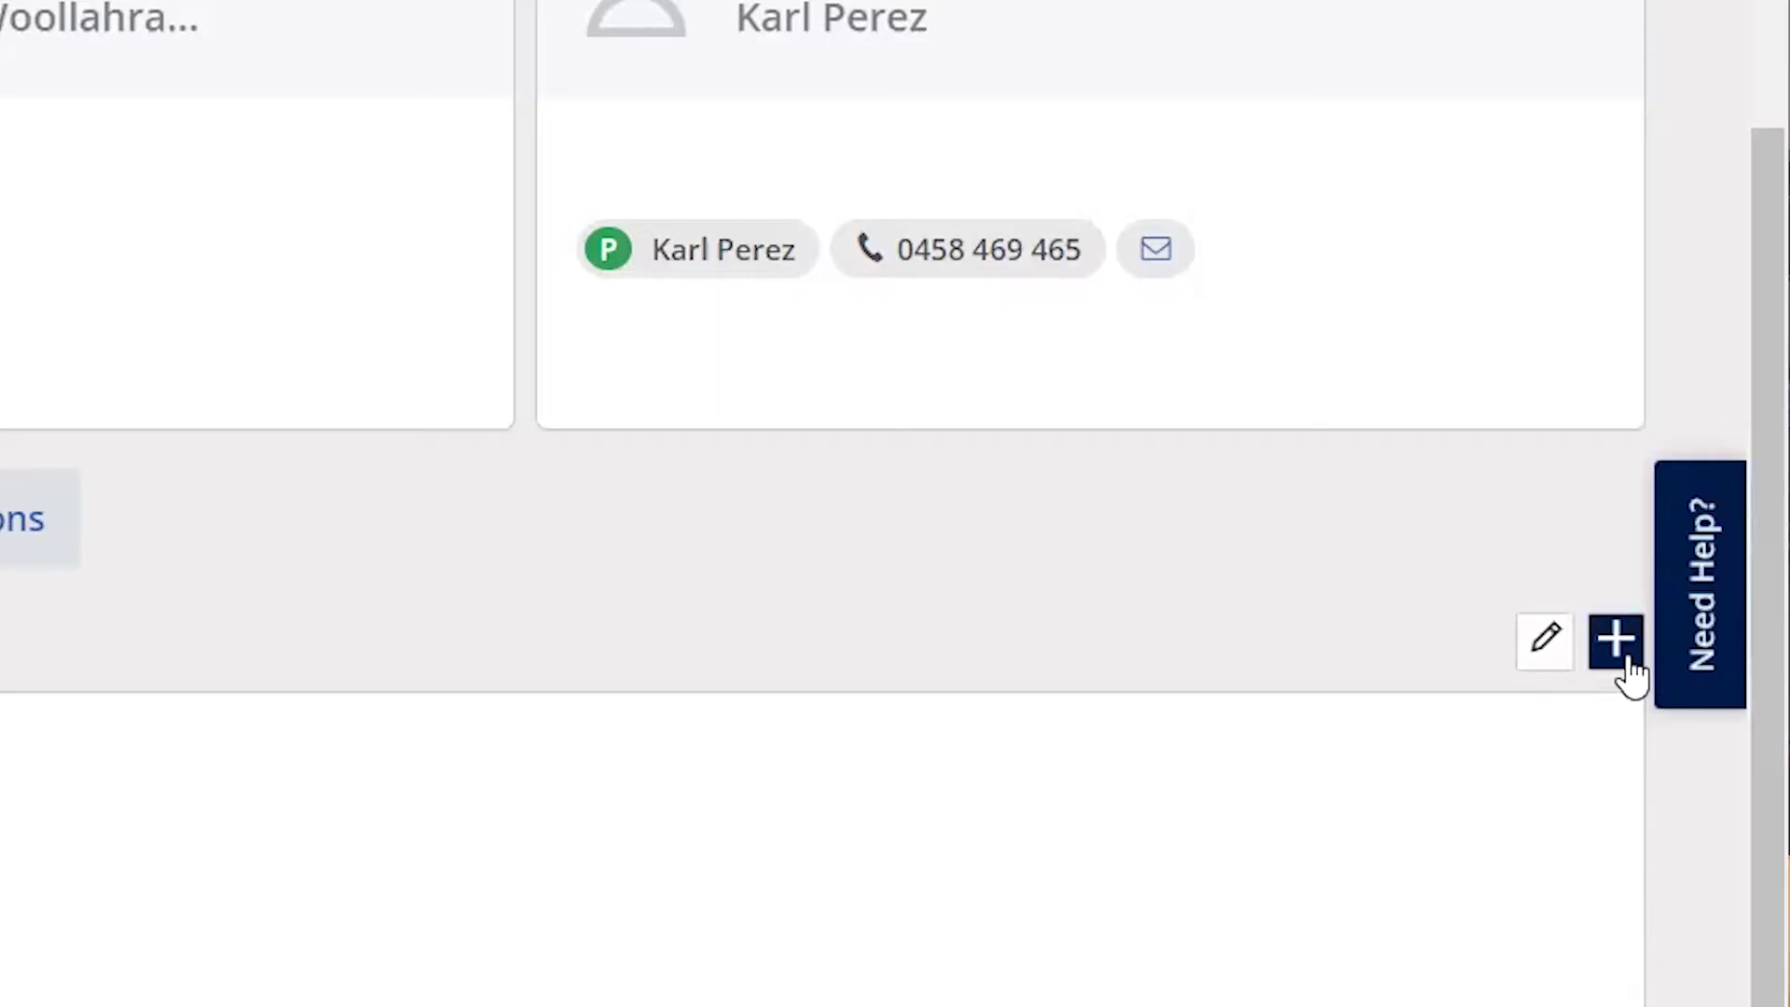
- Start a new Routine inspection and assign it to a staff member
left_click(1627, 659)
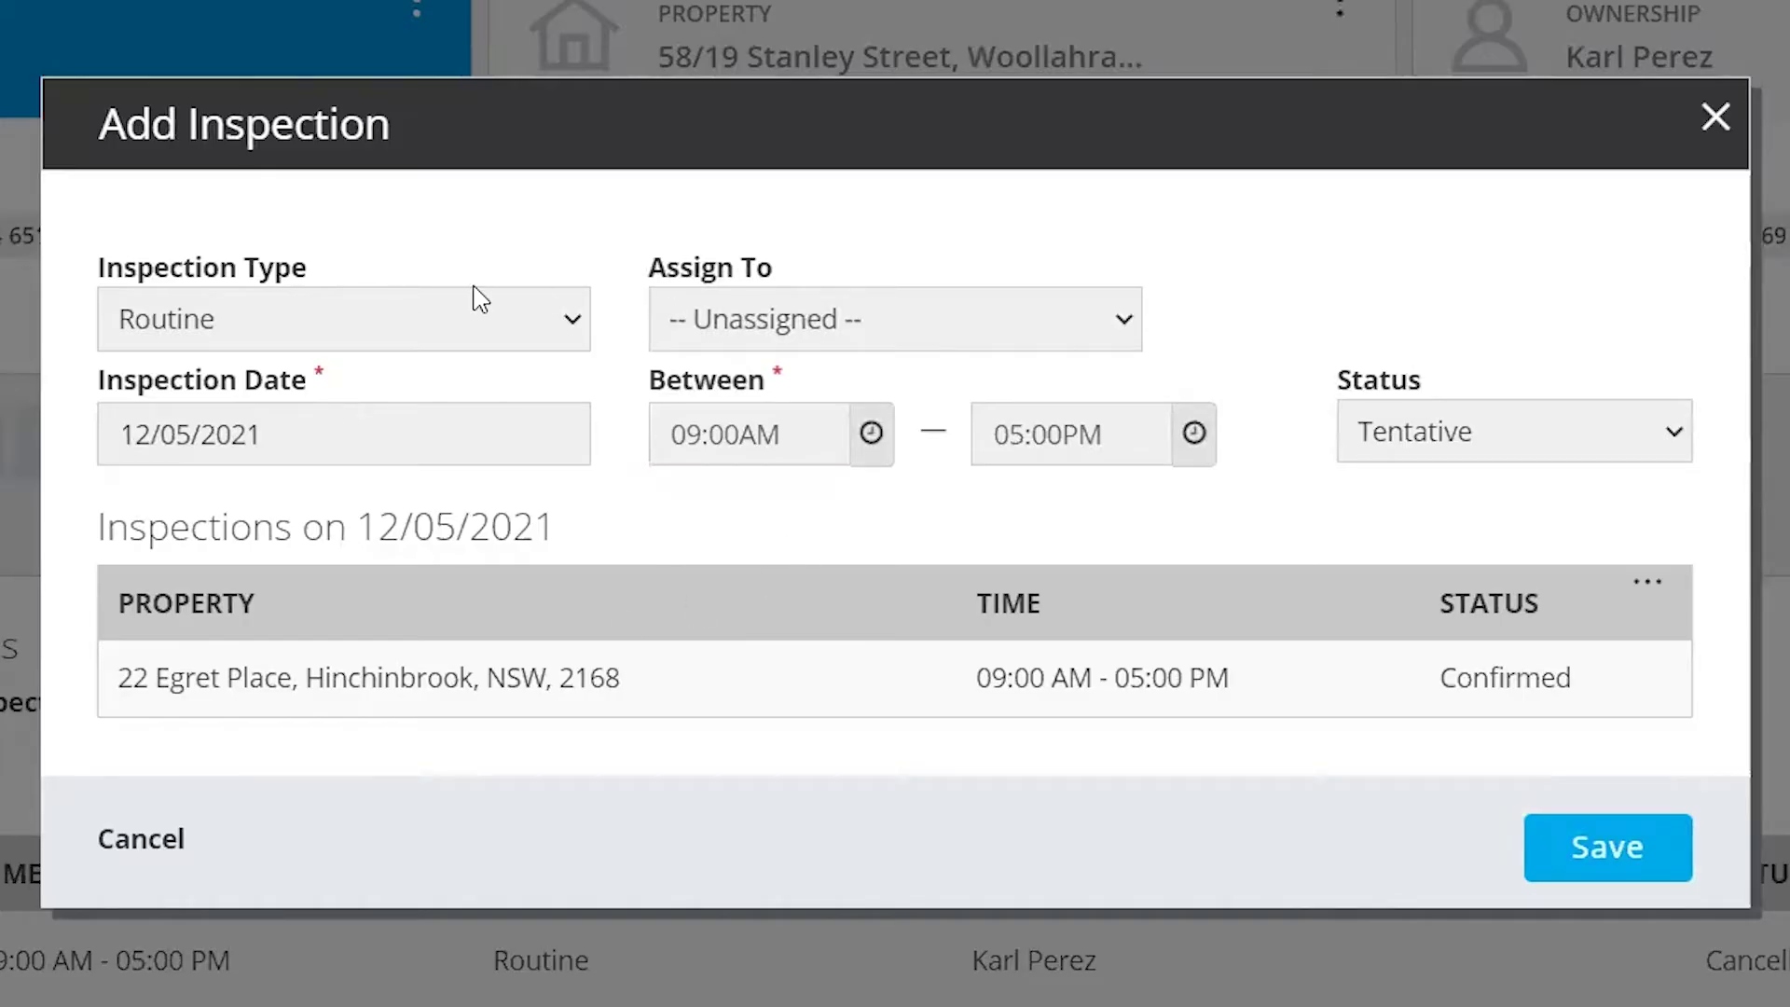
left_click(343, 320)
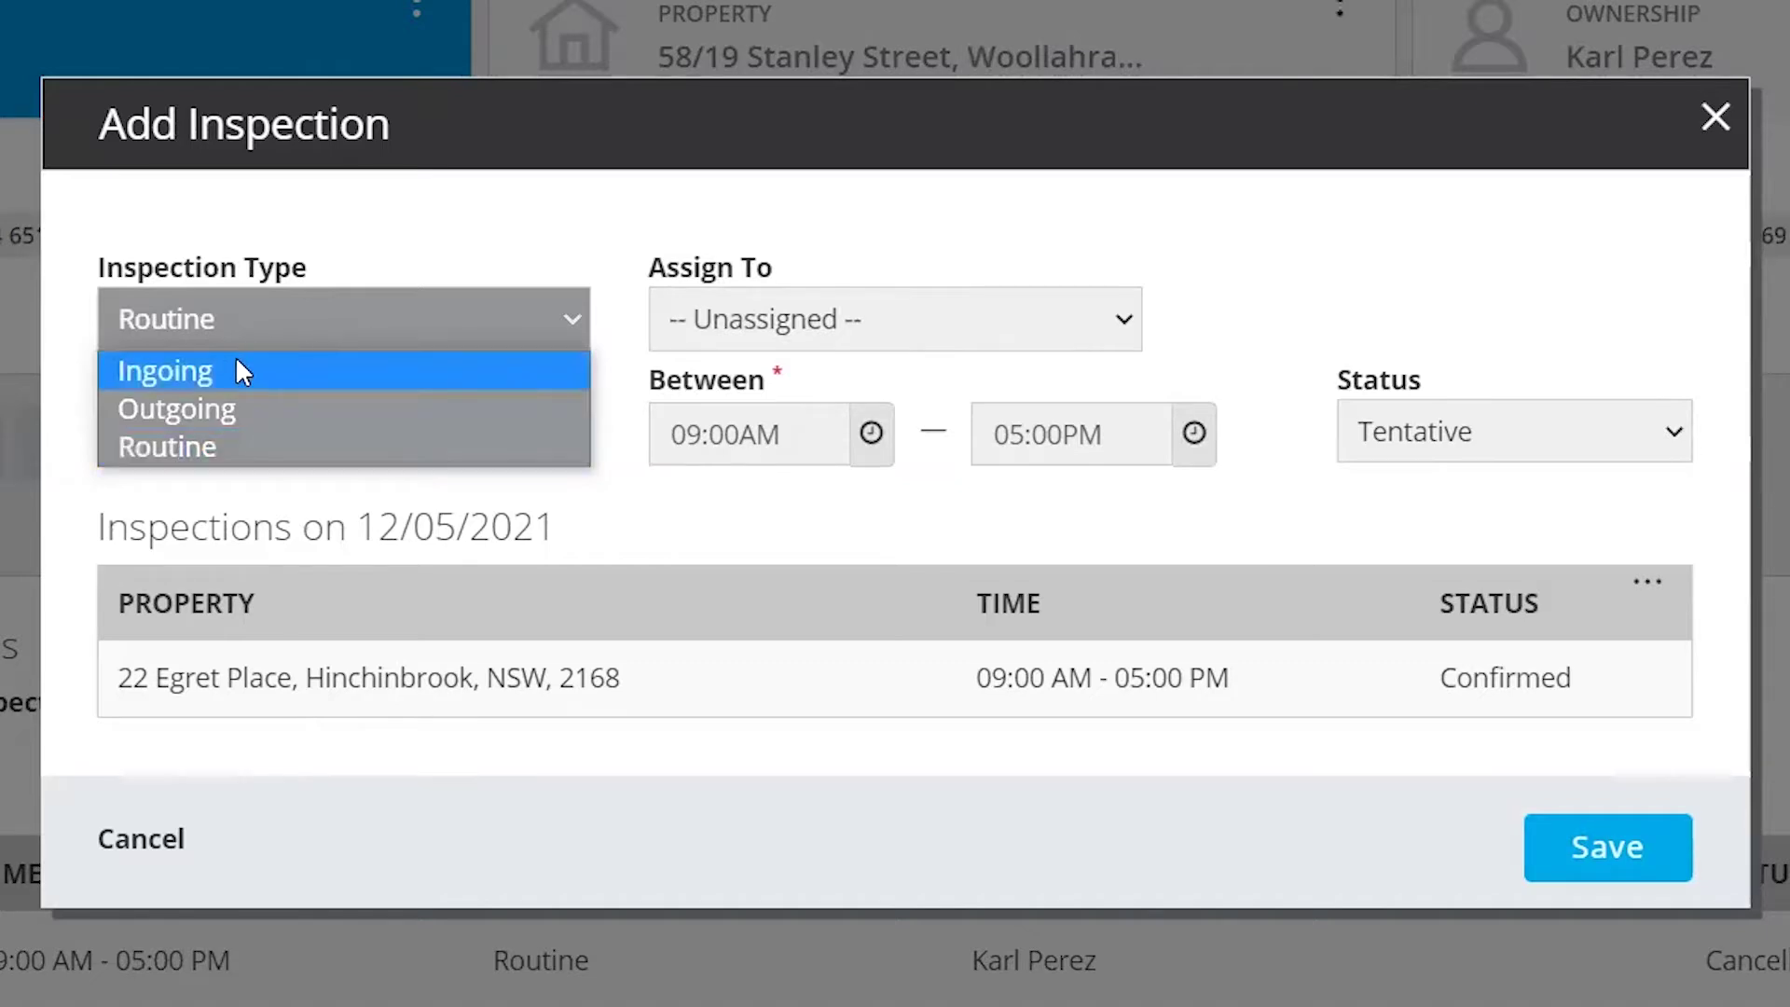
left_click(238, 457)
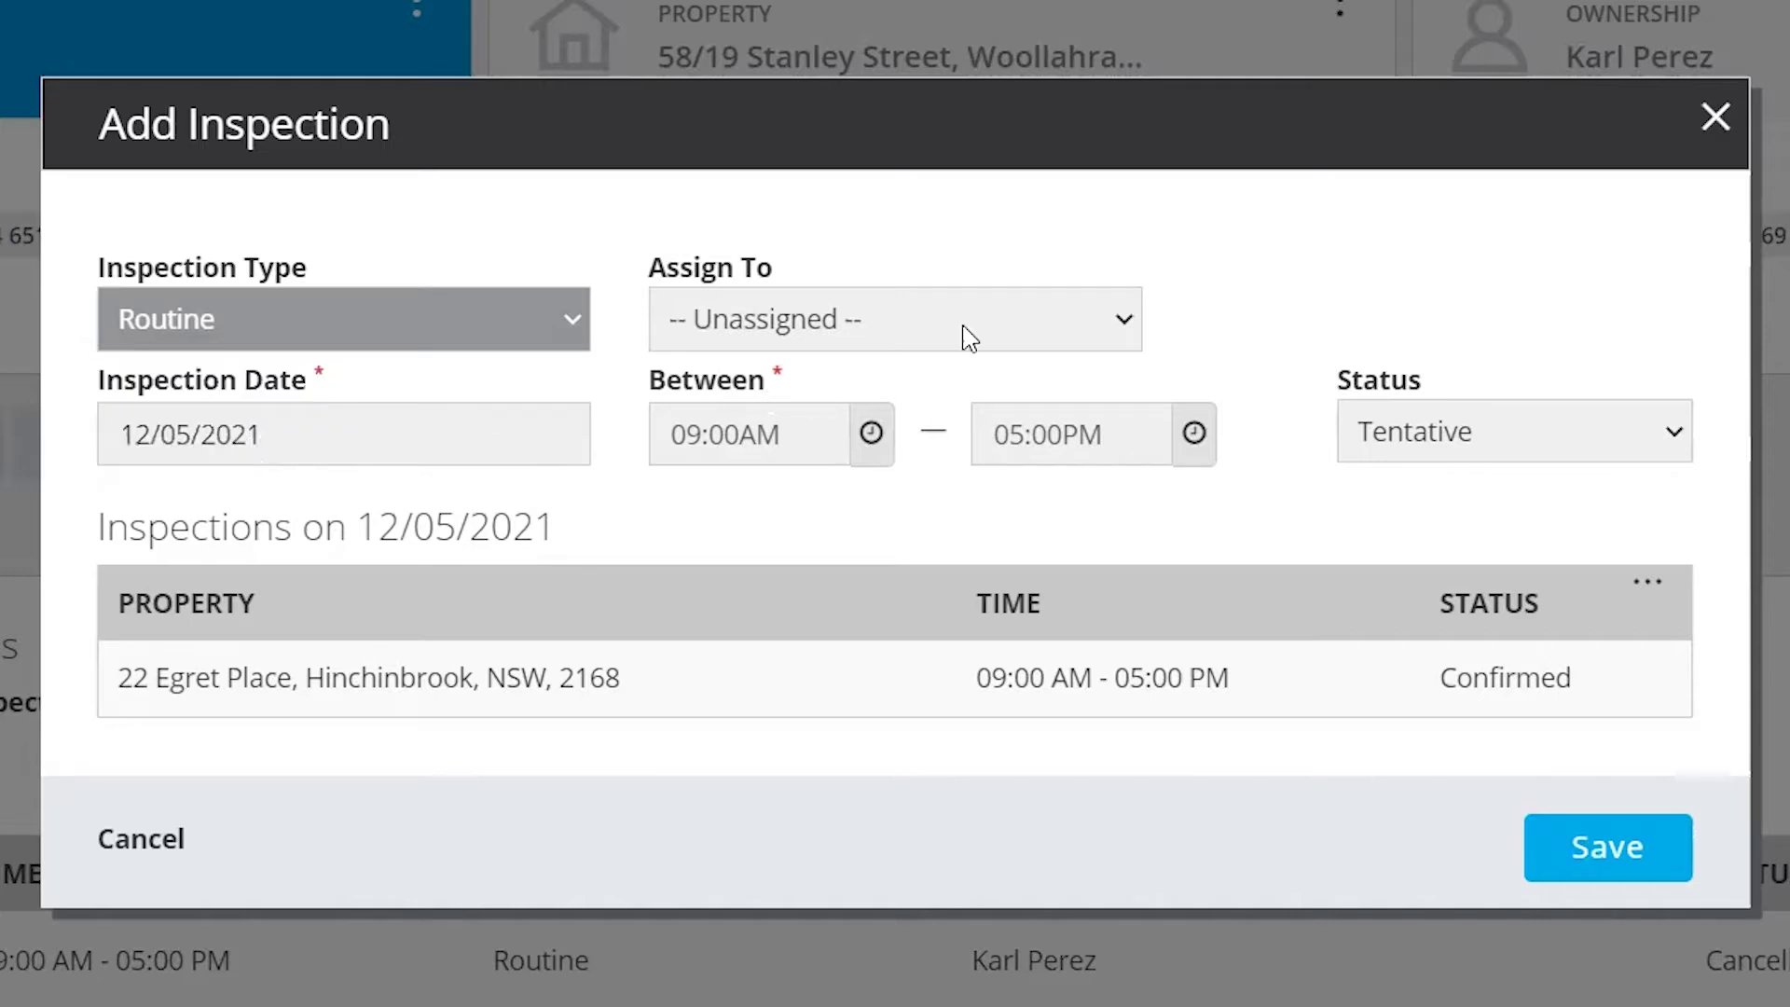
left_click(965, 336)
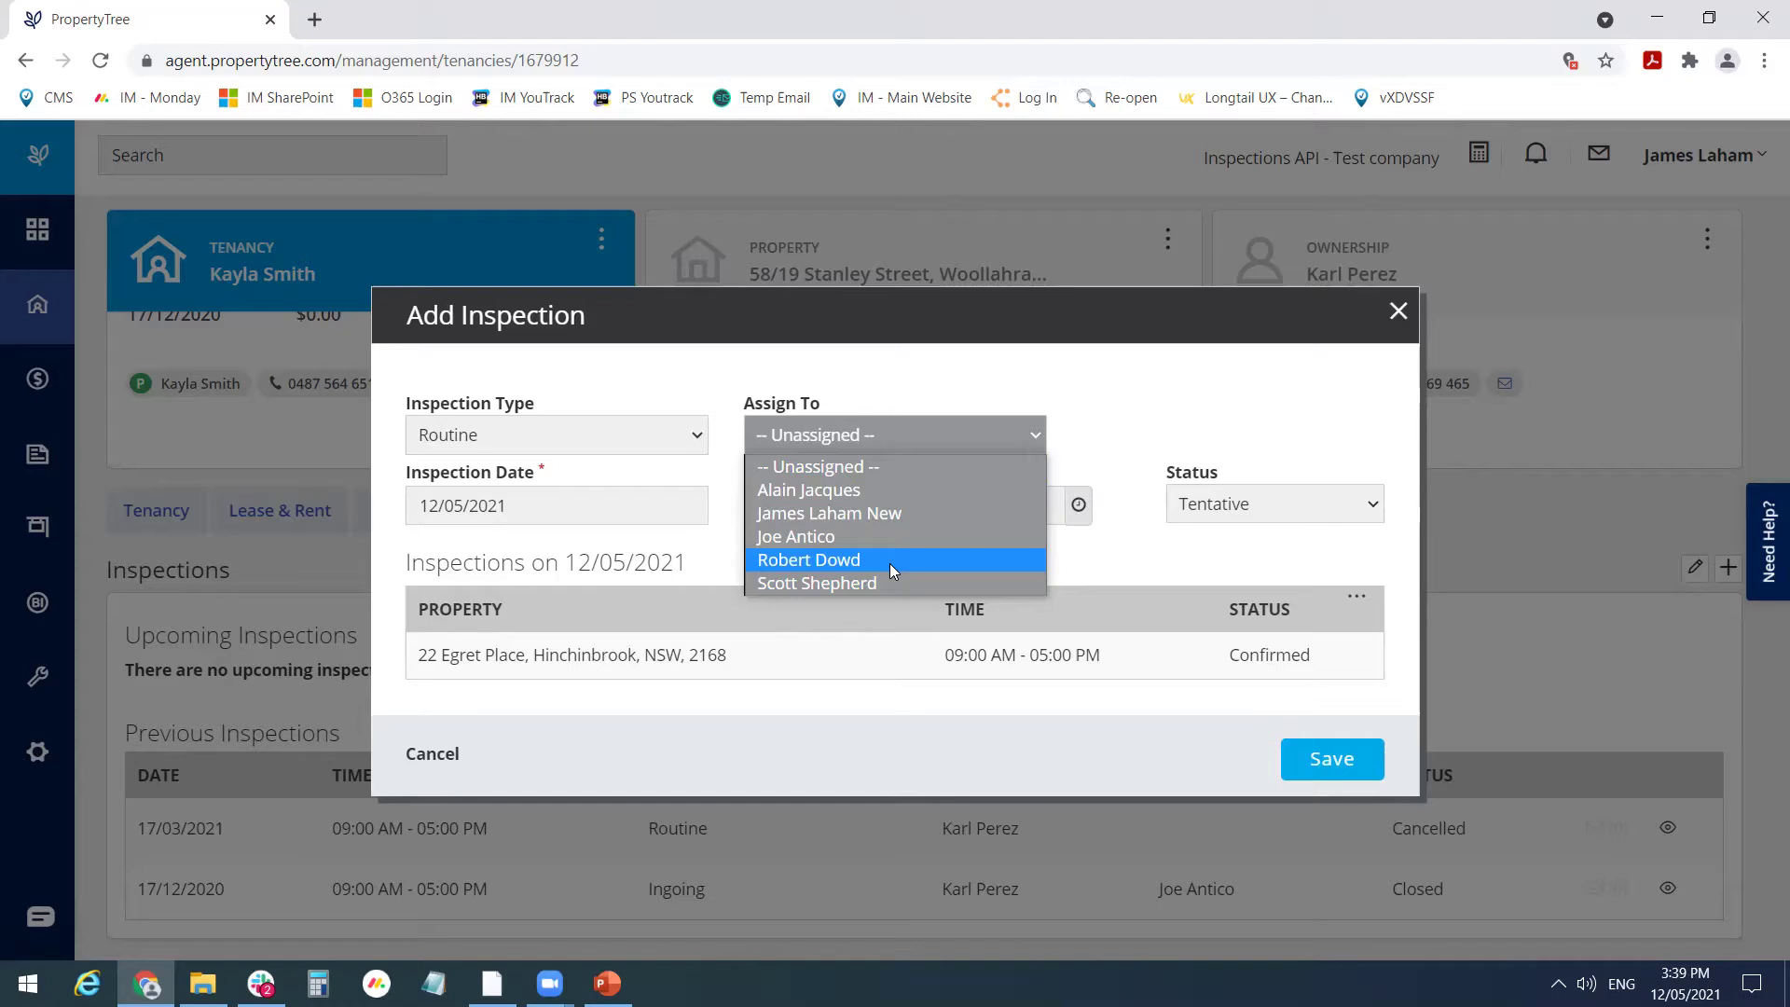
left_click(886, 526)
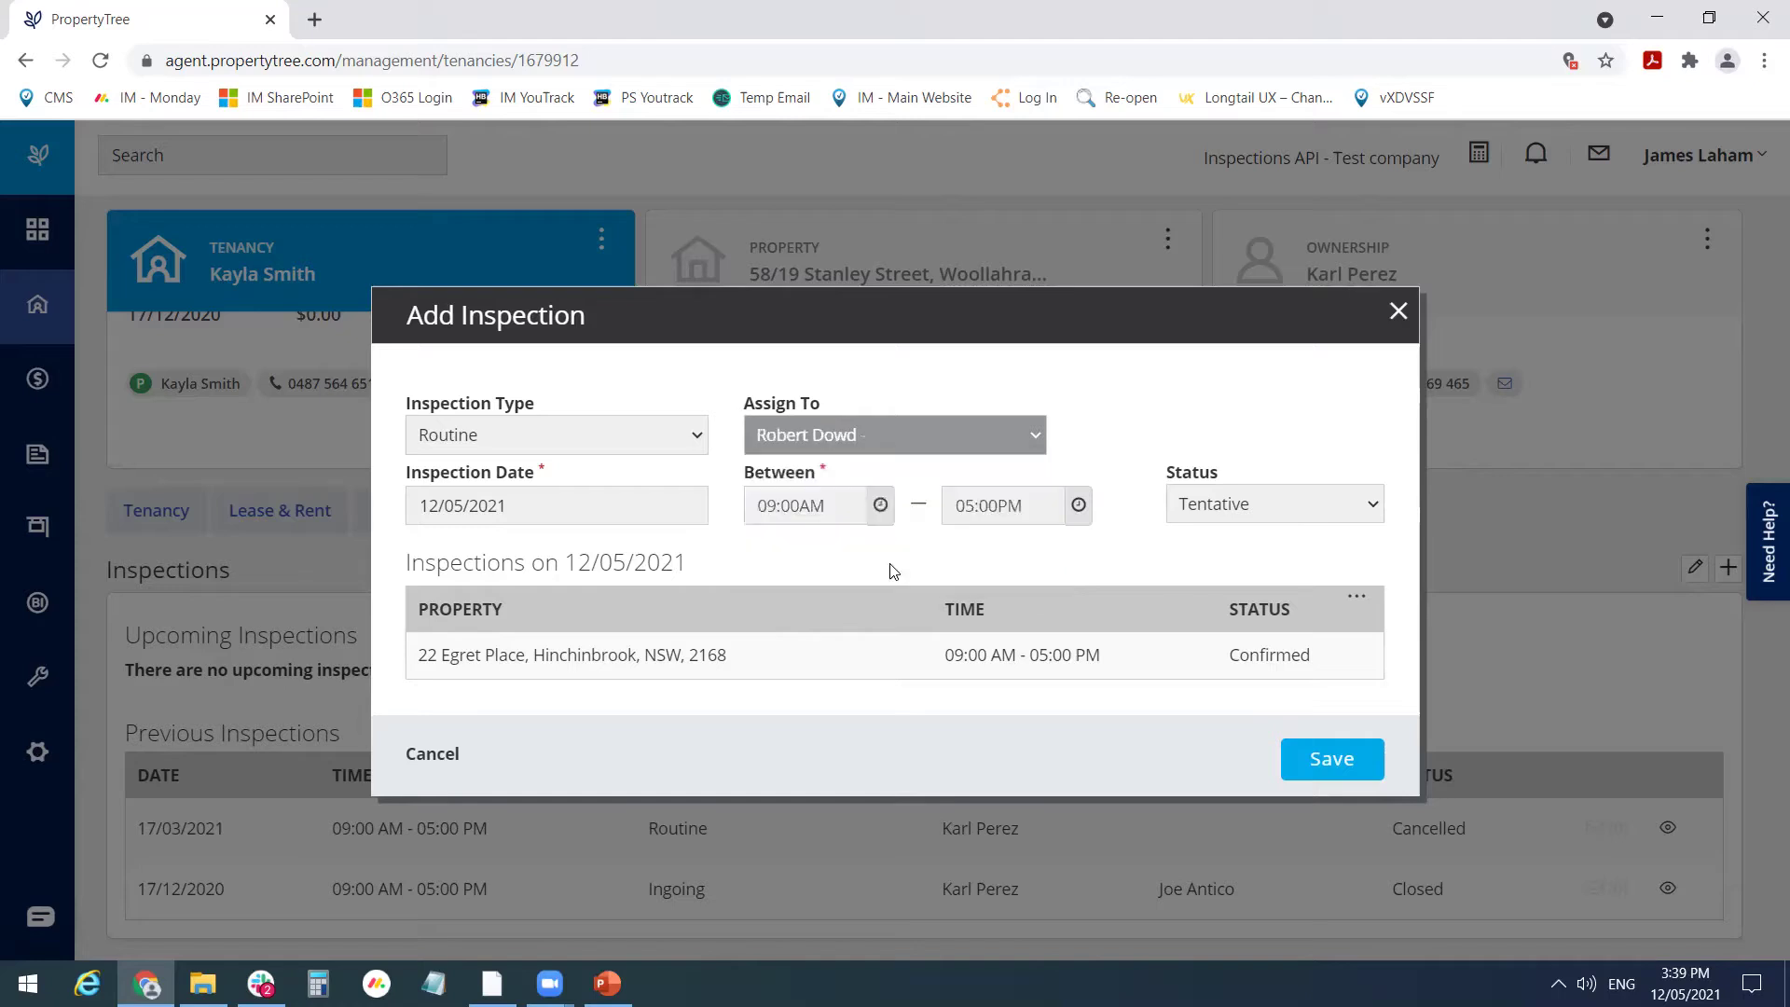
- Set the inspection date to 13/05/2021 and the end time to 11:00AM
left_click(560, 502)
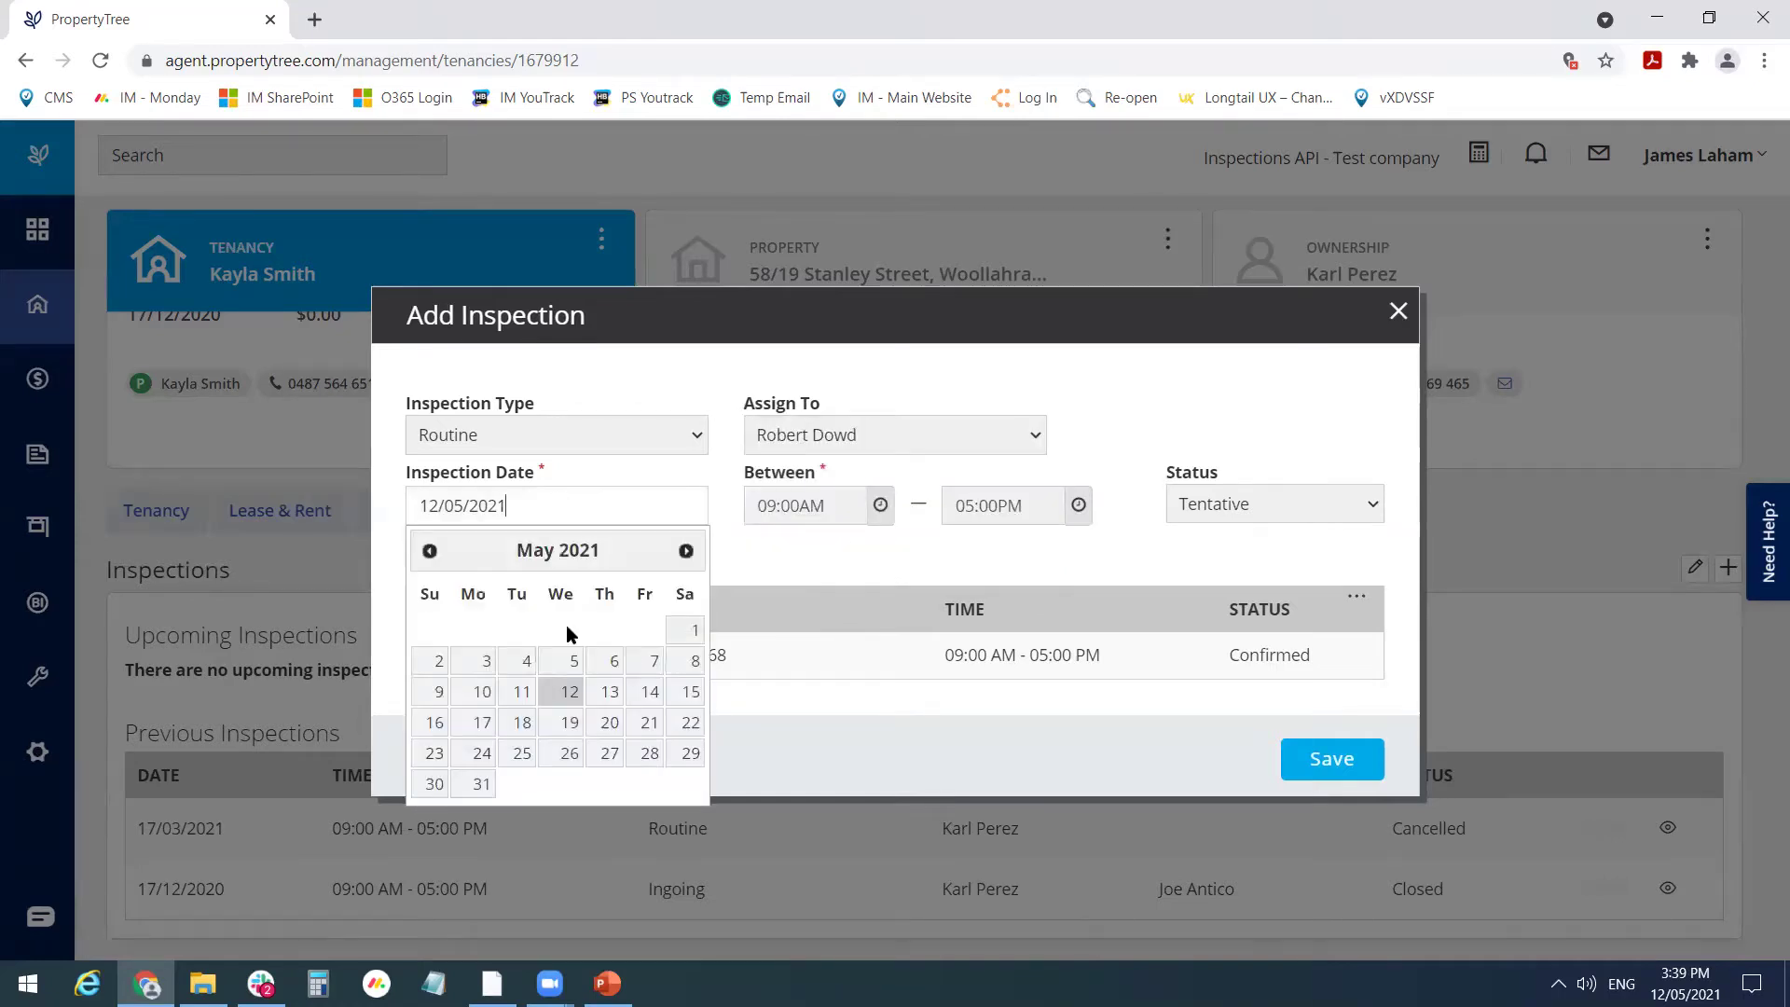
left_click(615, 690)
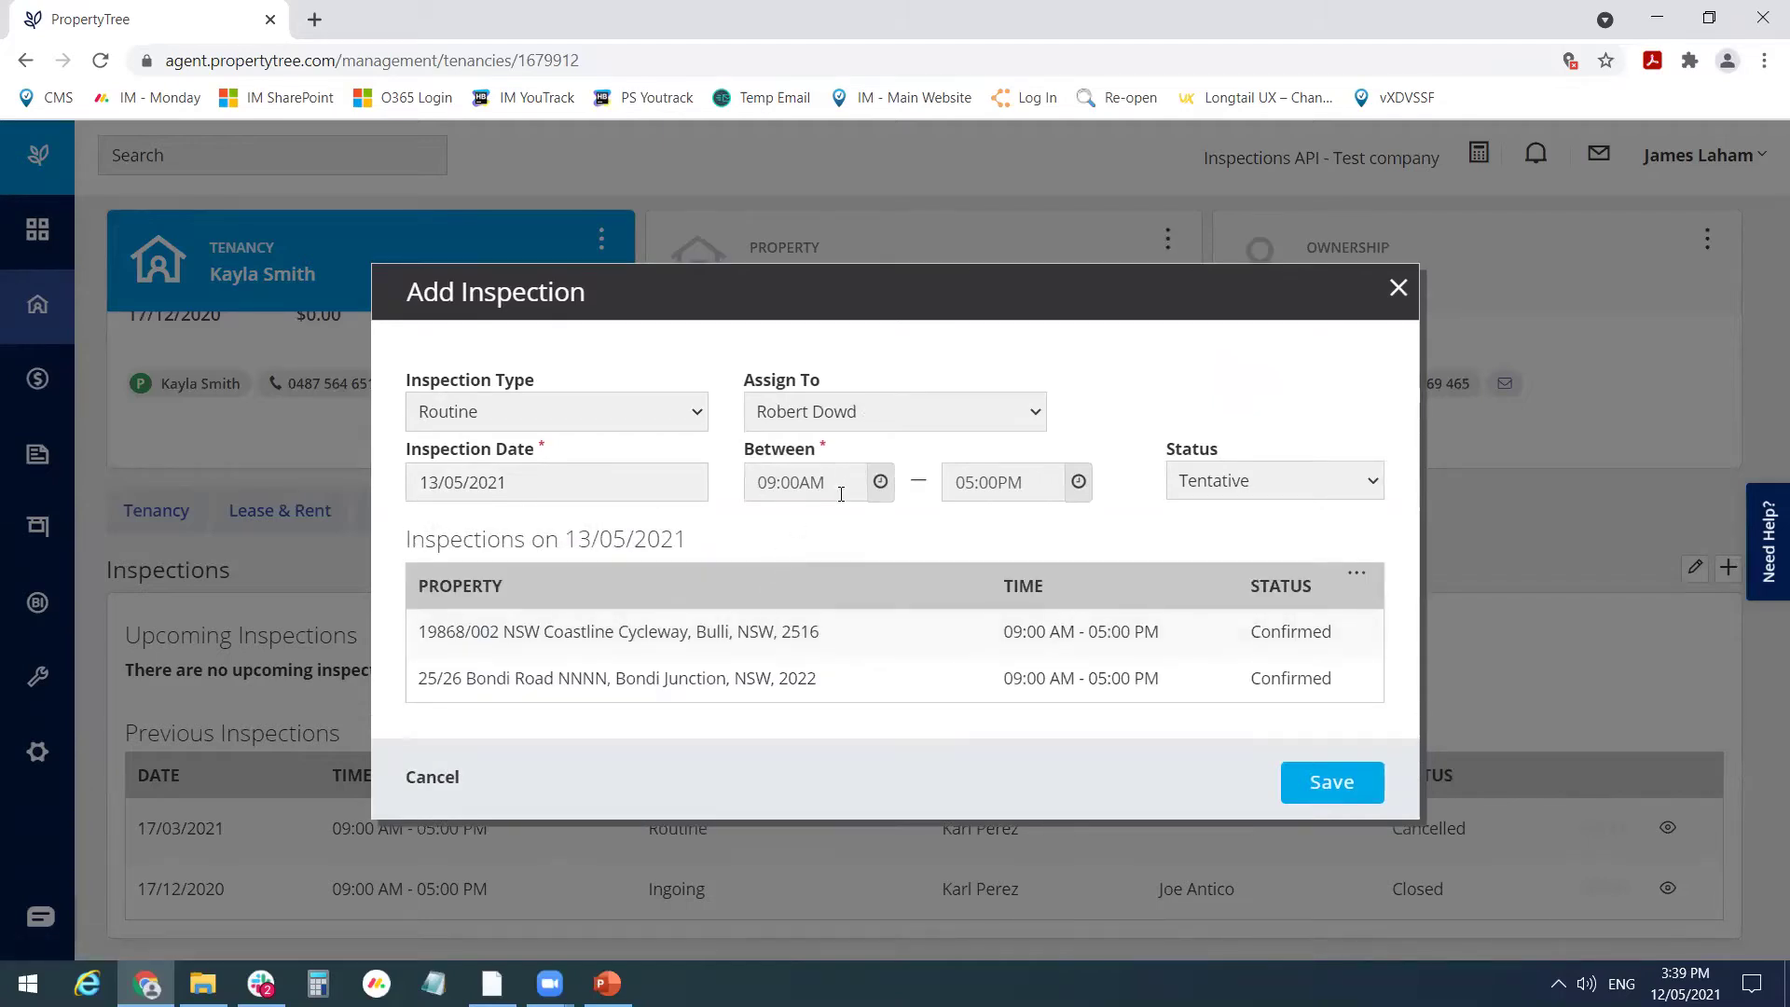
left_click(852, 488)
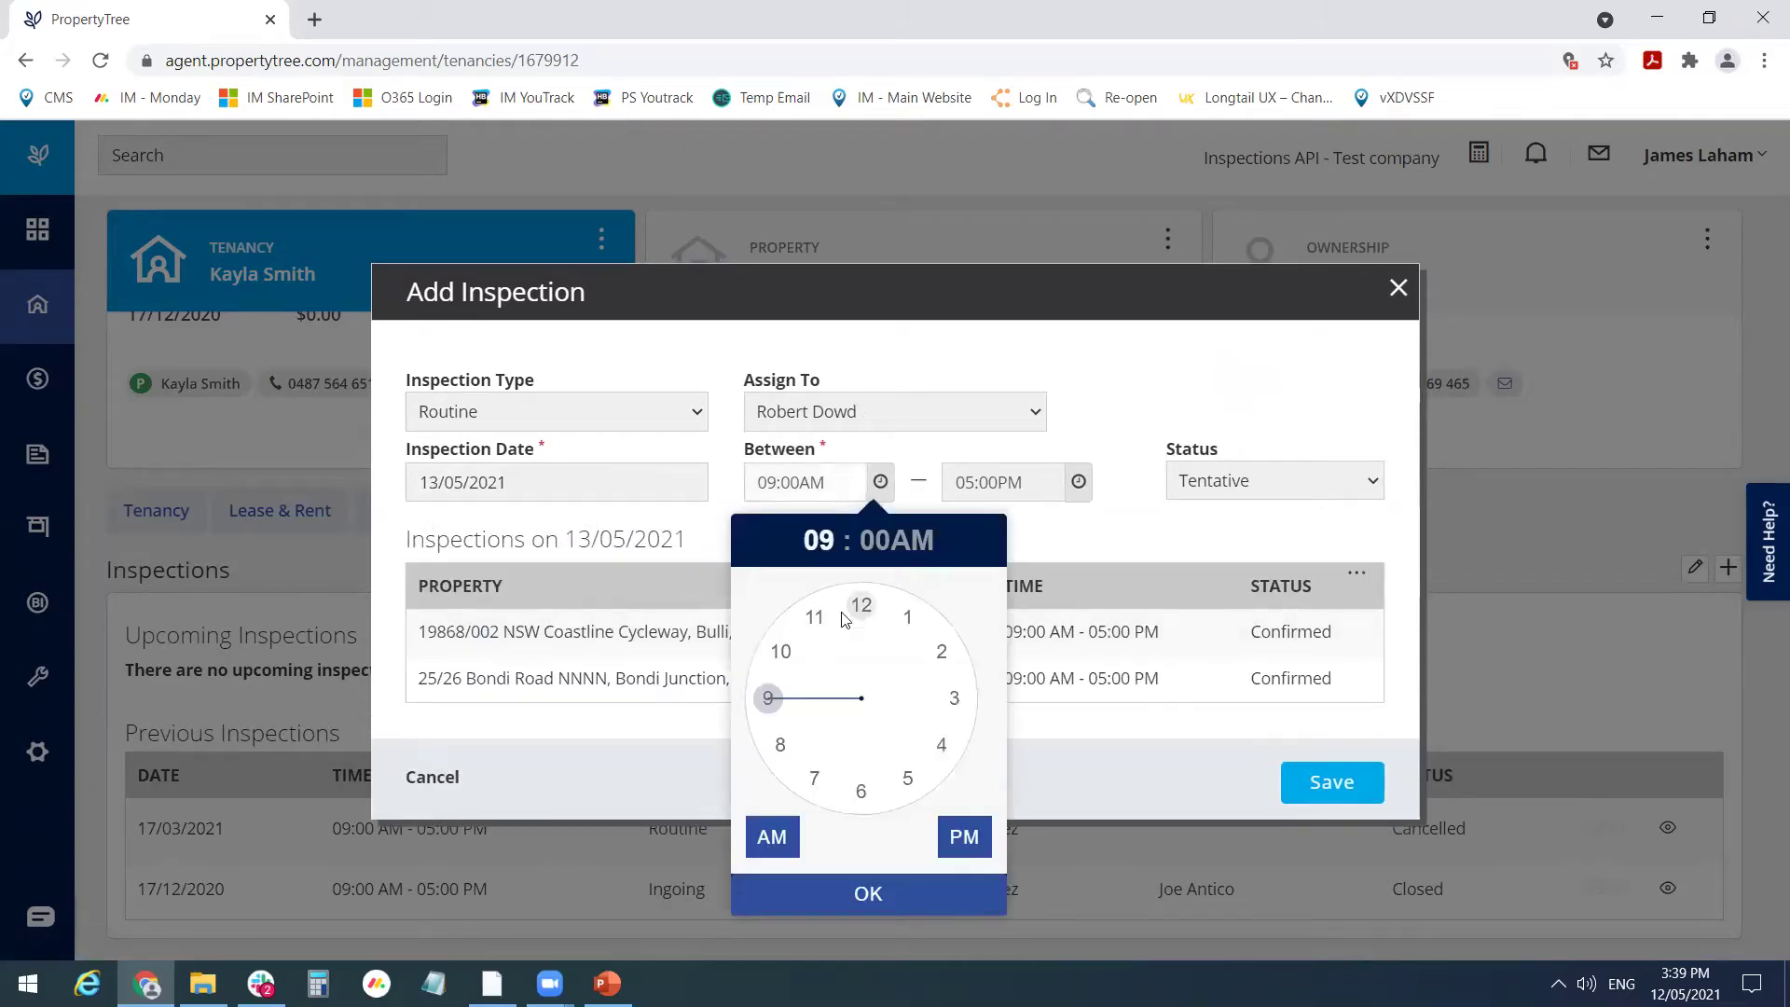
left_click(780, 653)
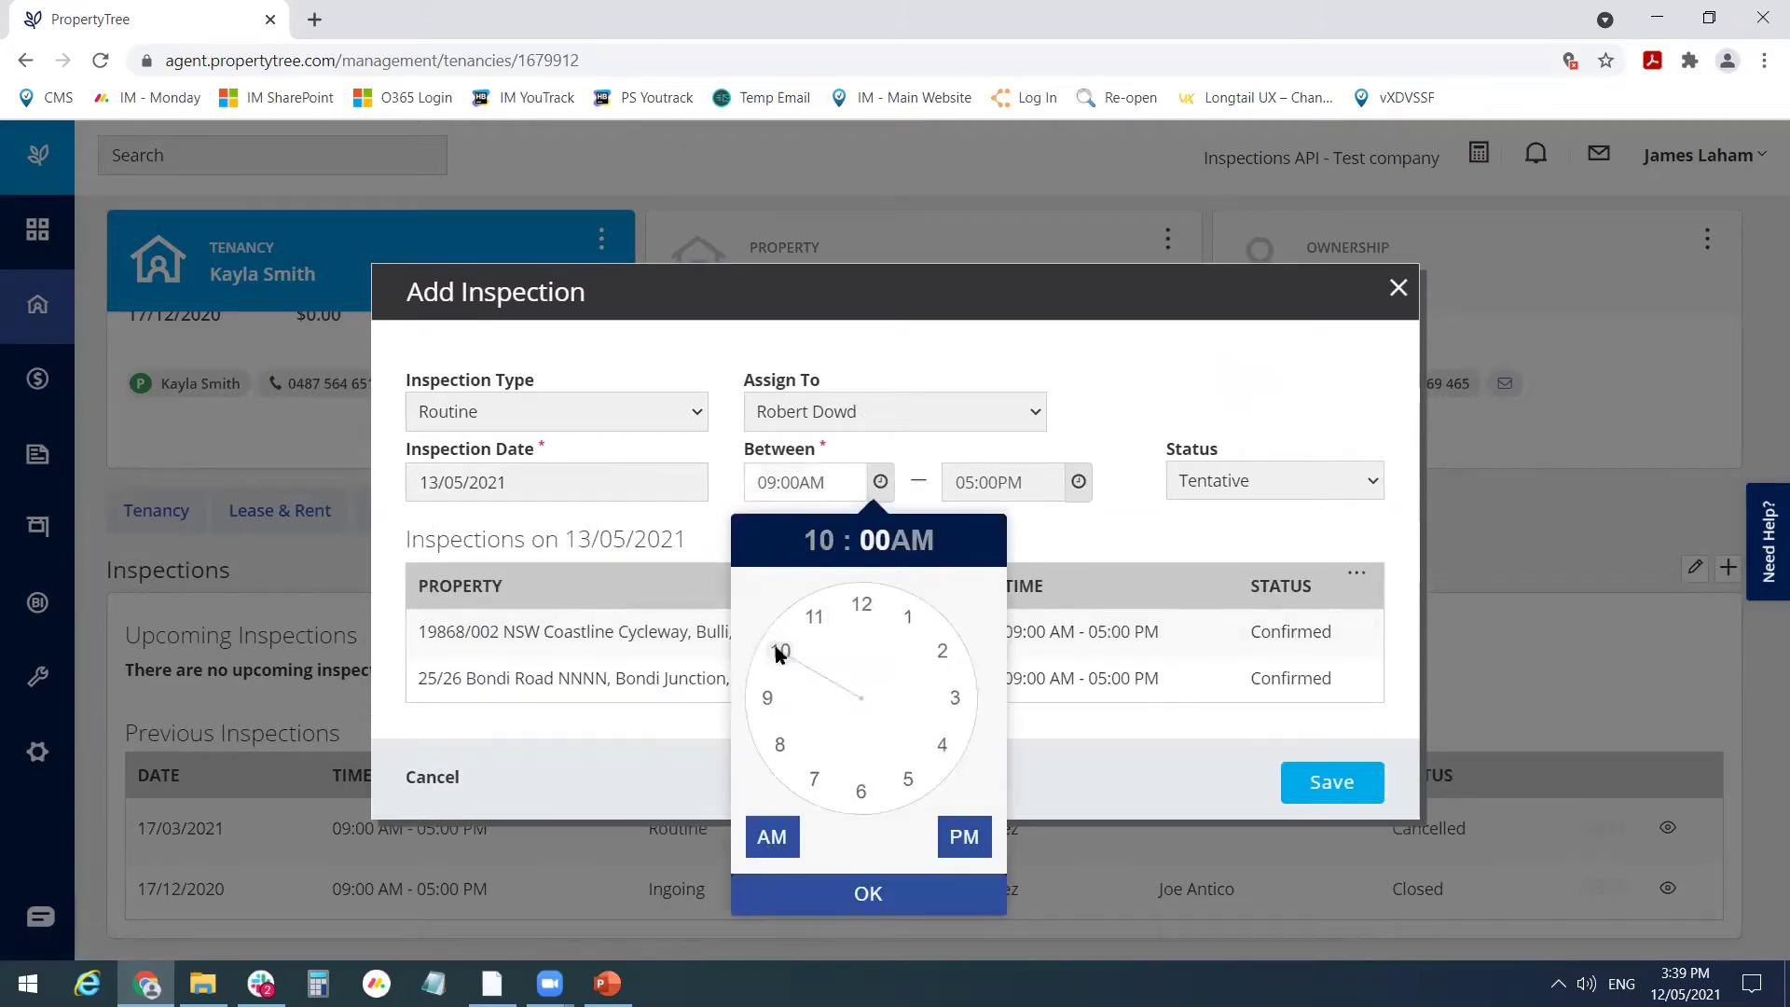
left_click(1010, 485)
left_click(1016, 617)
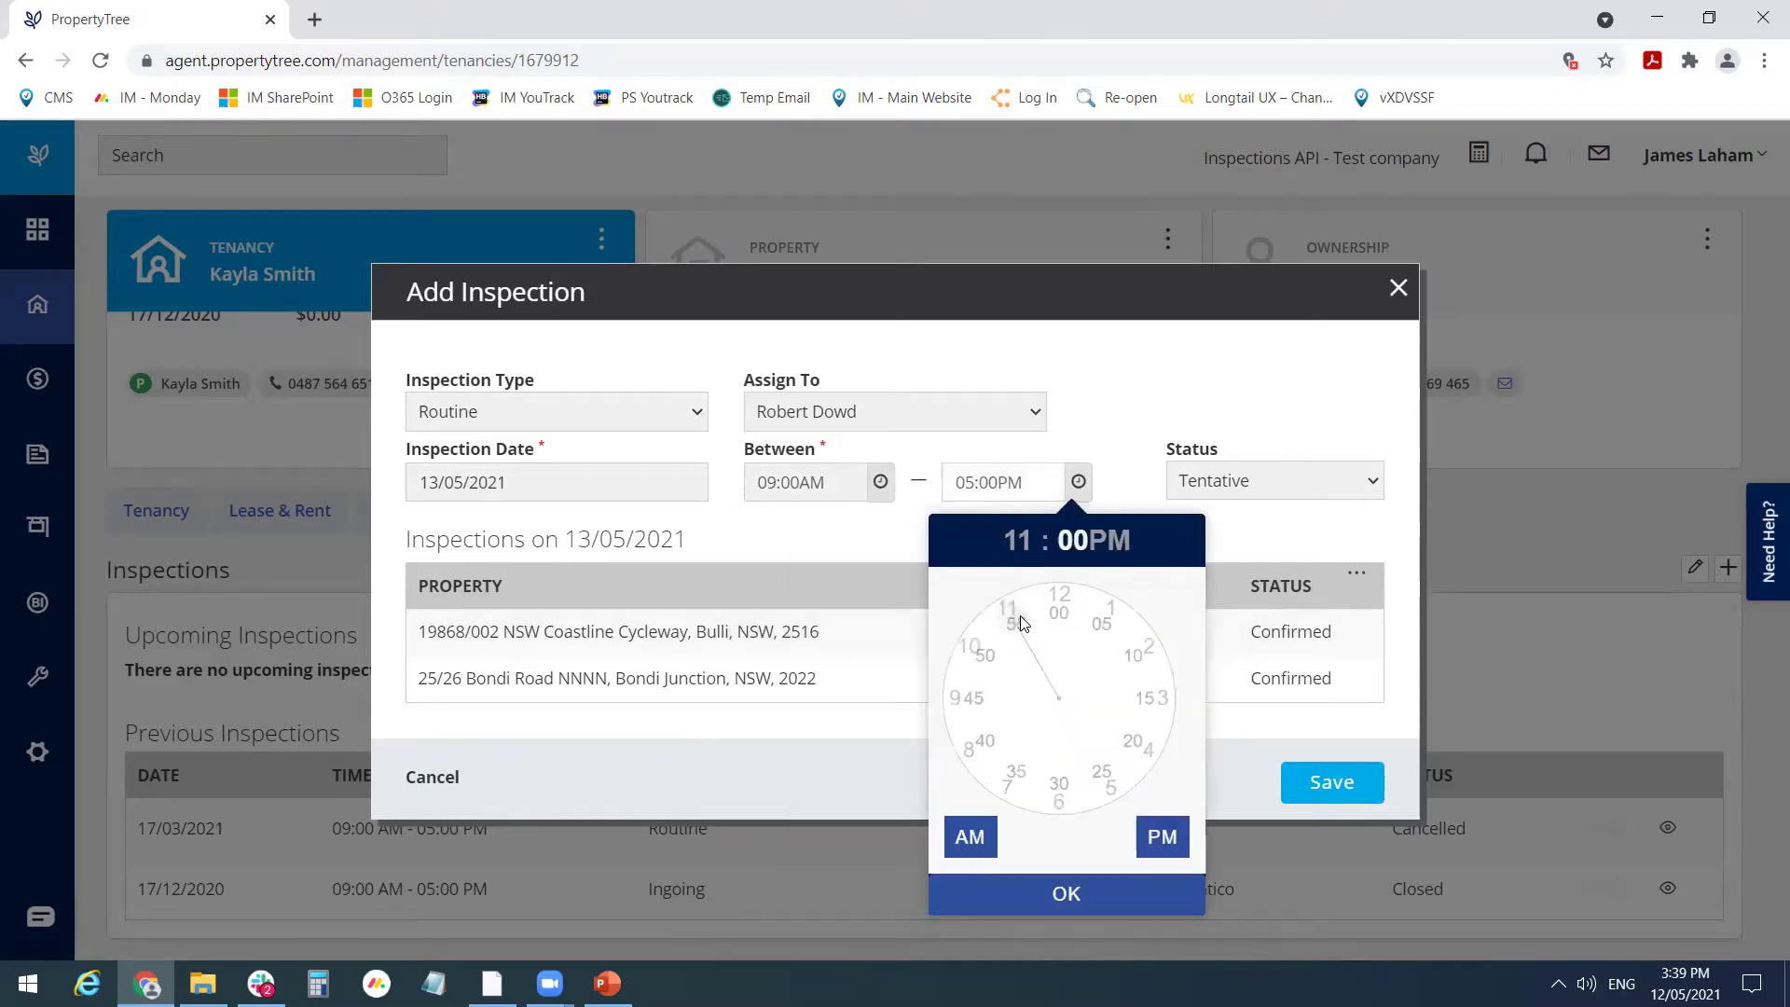
left_click(970, 836)
left_click(1130, 893)
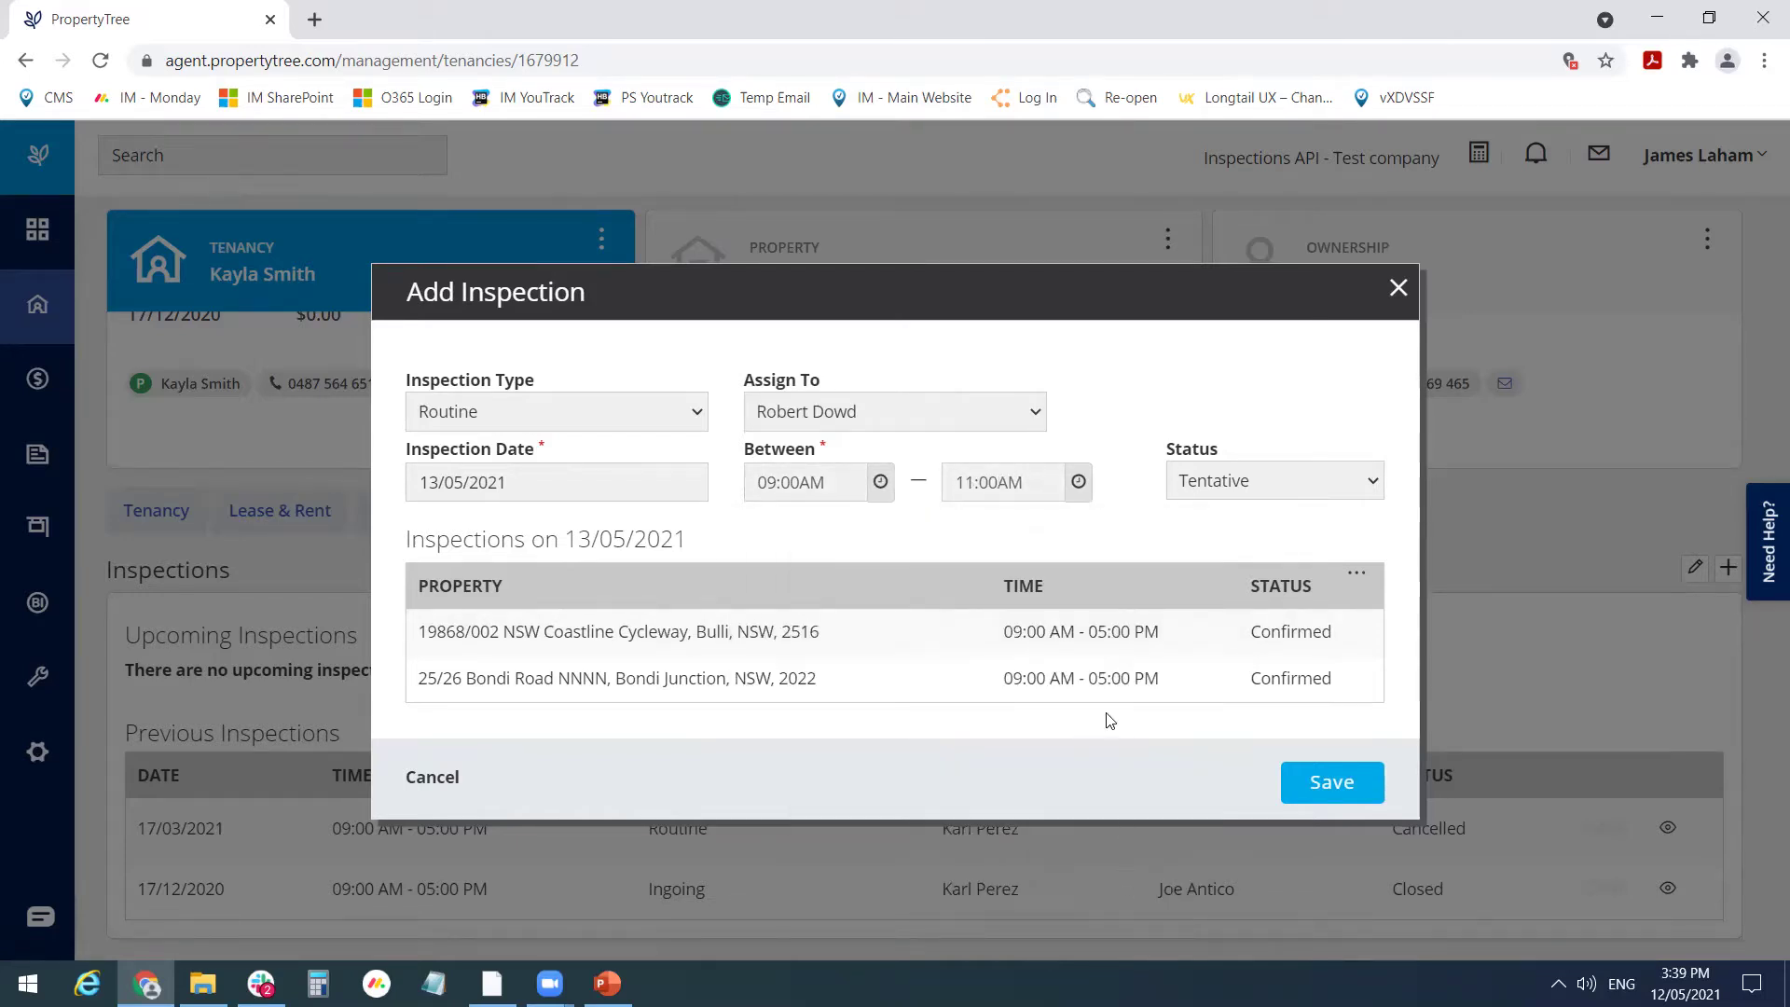
- Set the inspection status to Confirmed
left_click(1276, 492)
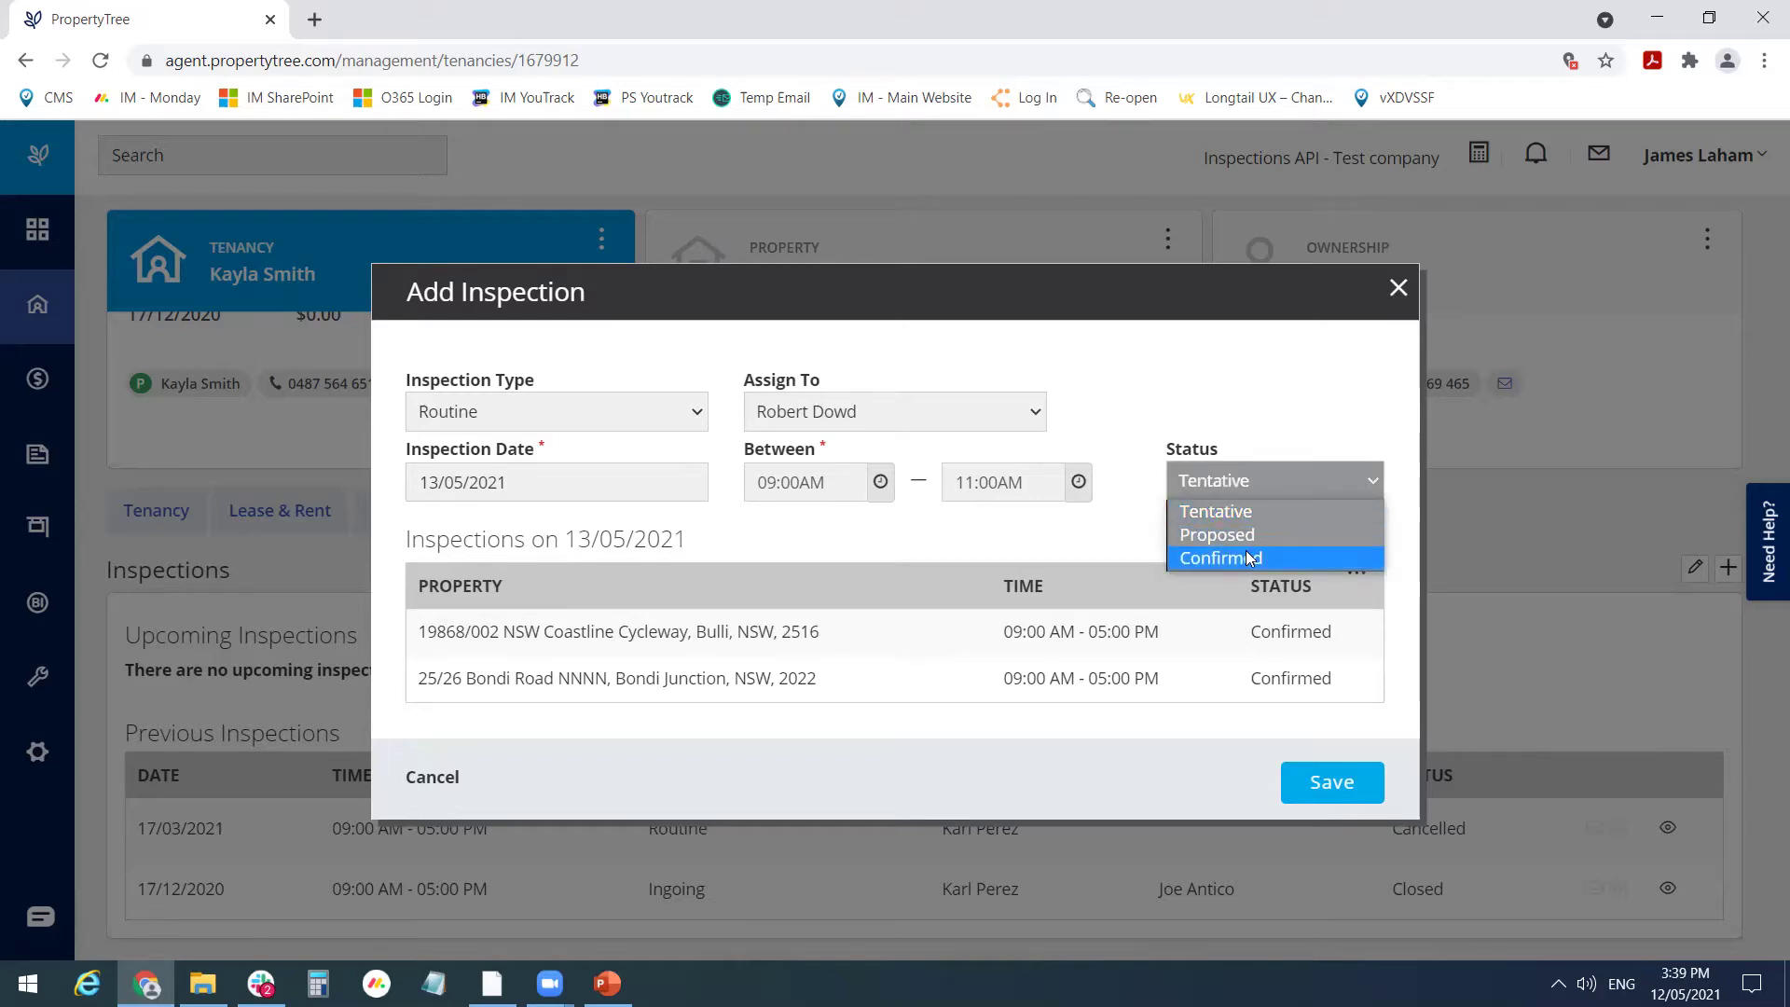
left_click(1249, 557)
left_click(1273, 503)
left_click(1271, 557)
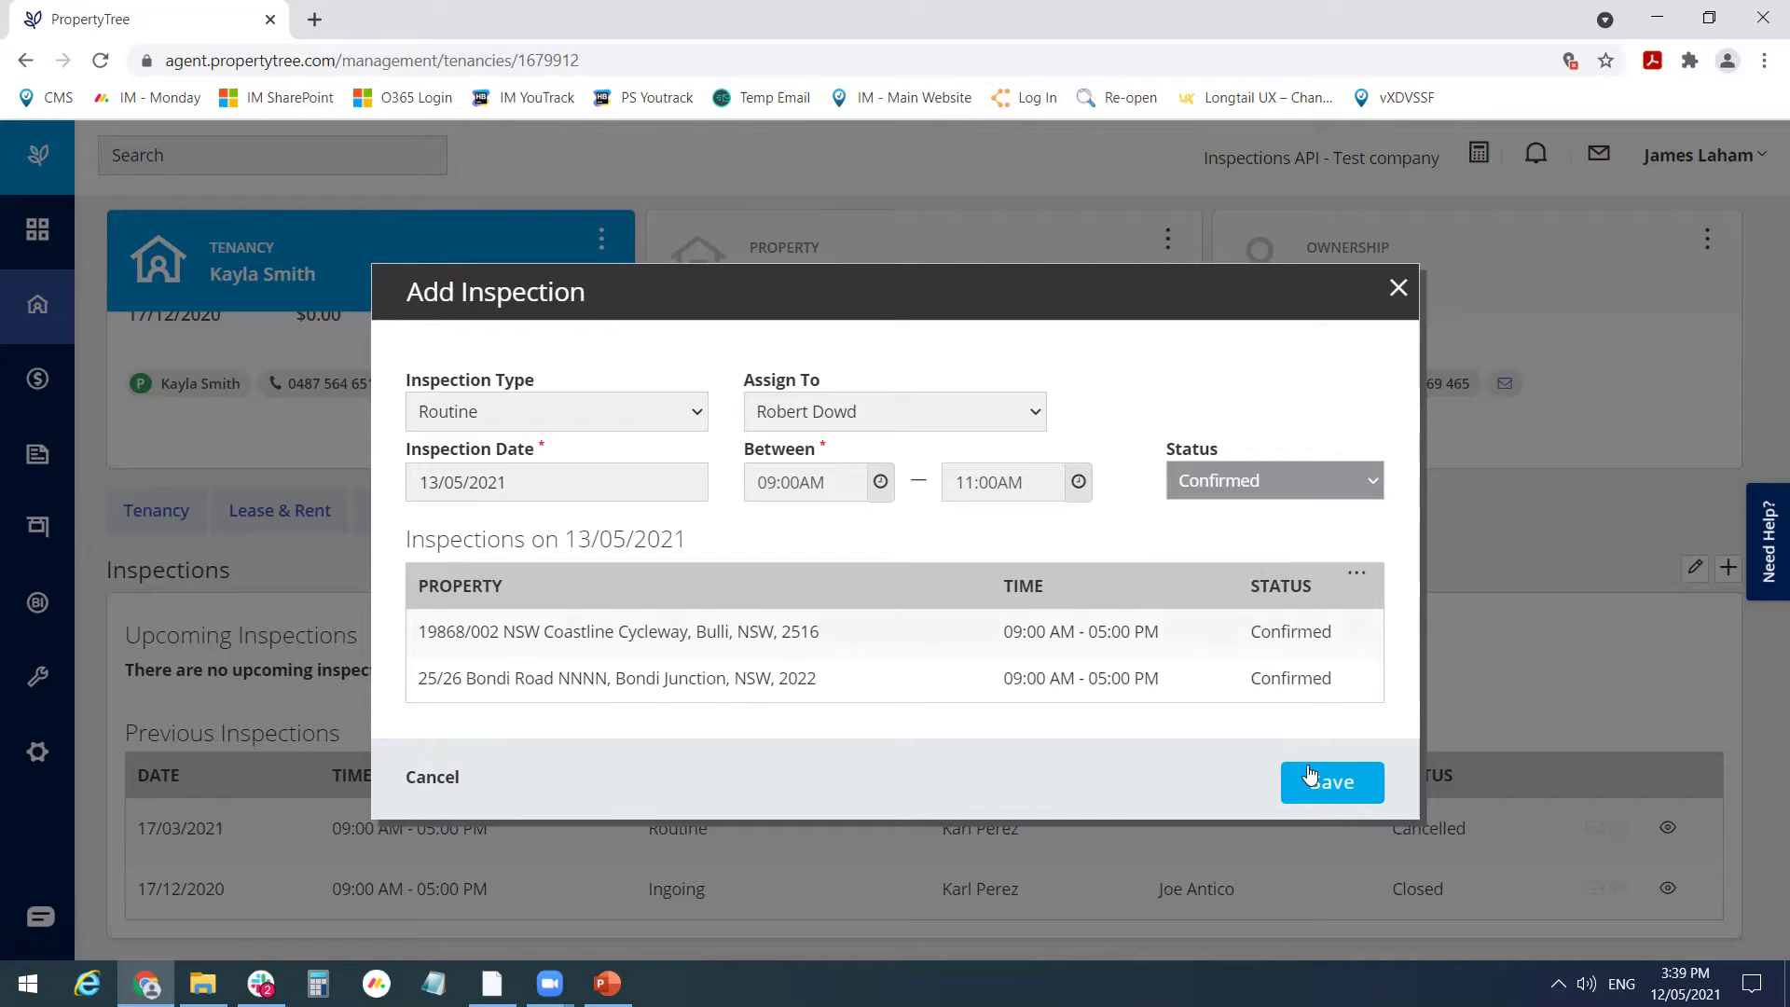
- Save the new inspection and check it in the Upcoming Inspections table
left_click(1320, 783)
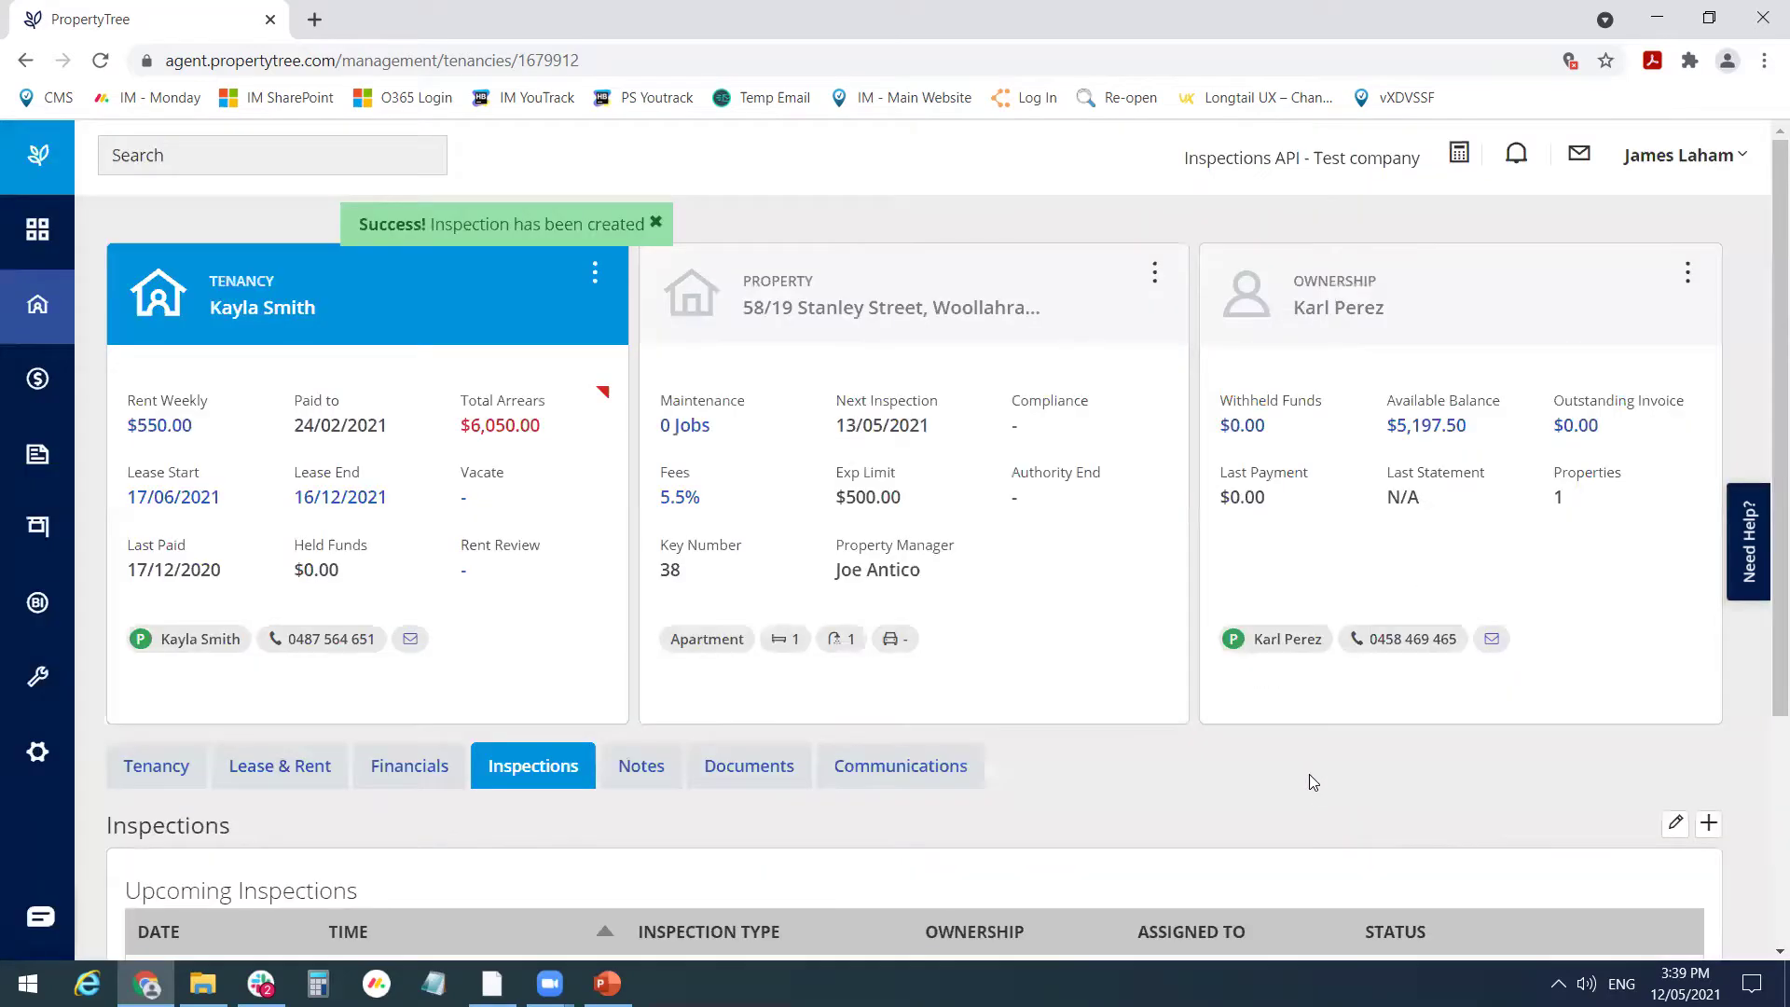
scroll(736, 724, "down", 3)
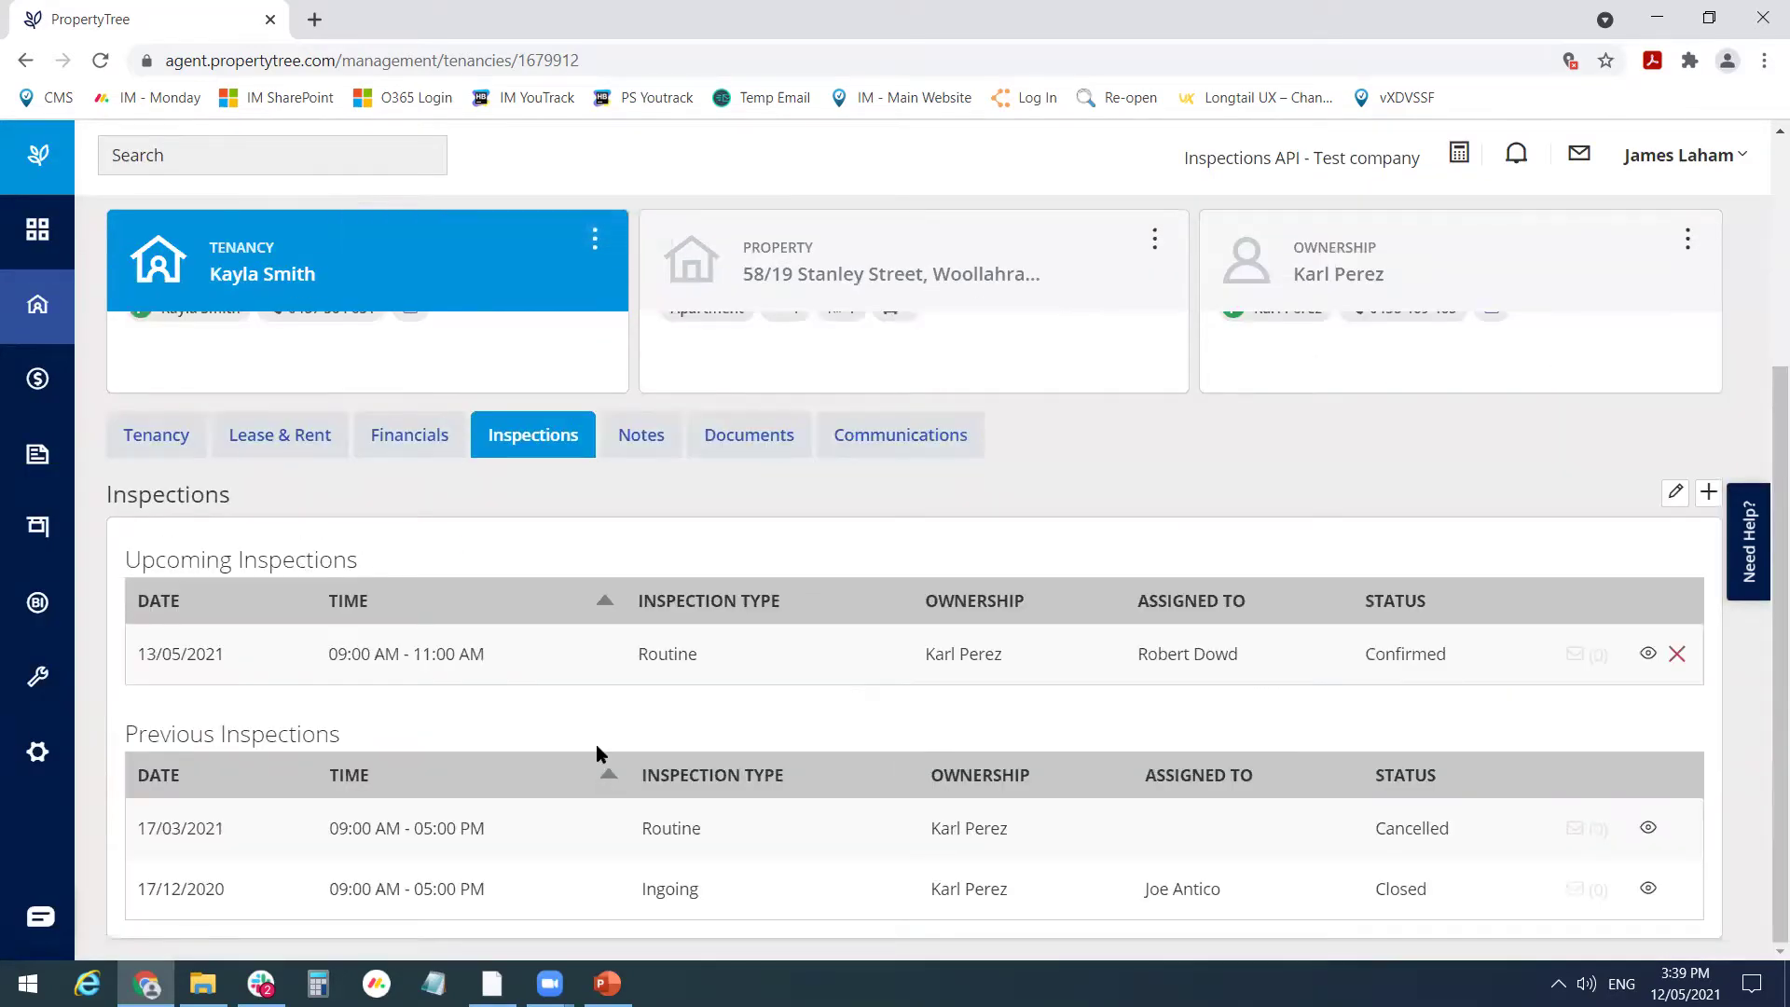
scroll(596, 744, "up", 3)
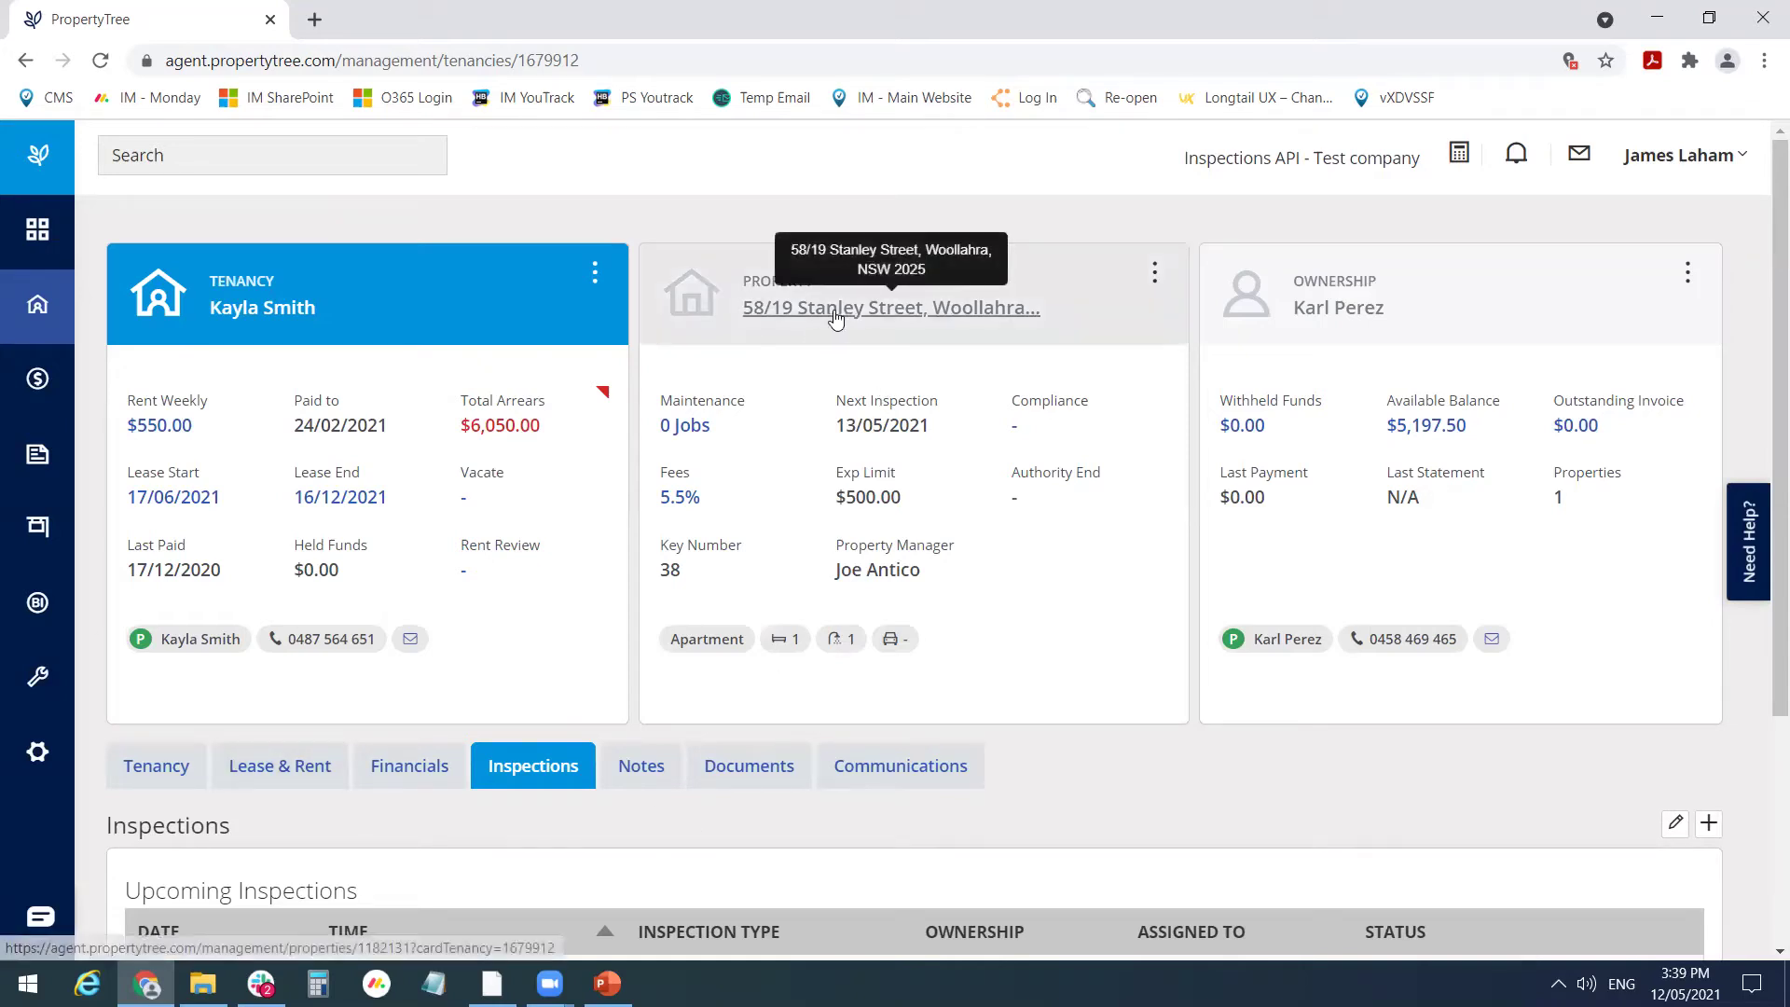
- Open the Stanley Street property page and review its Business Roles
left_click(1030, 306)
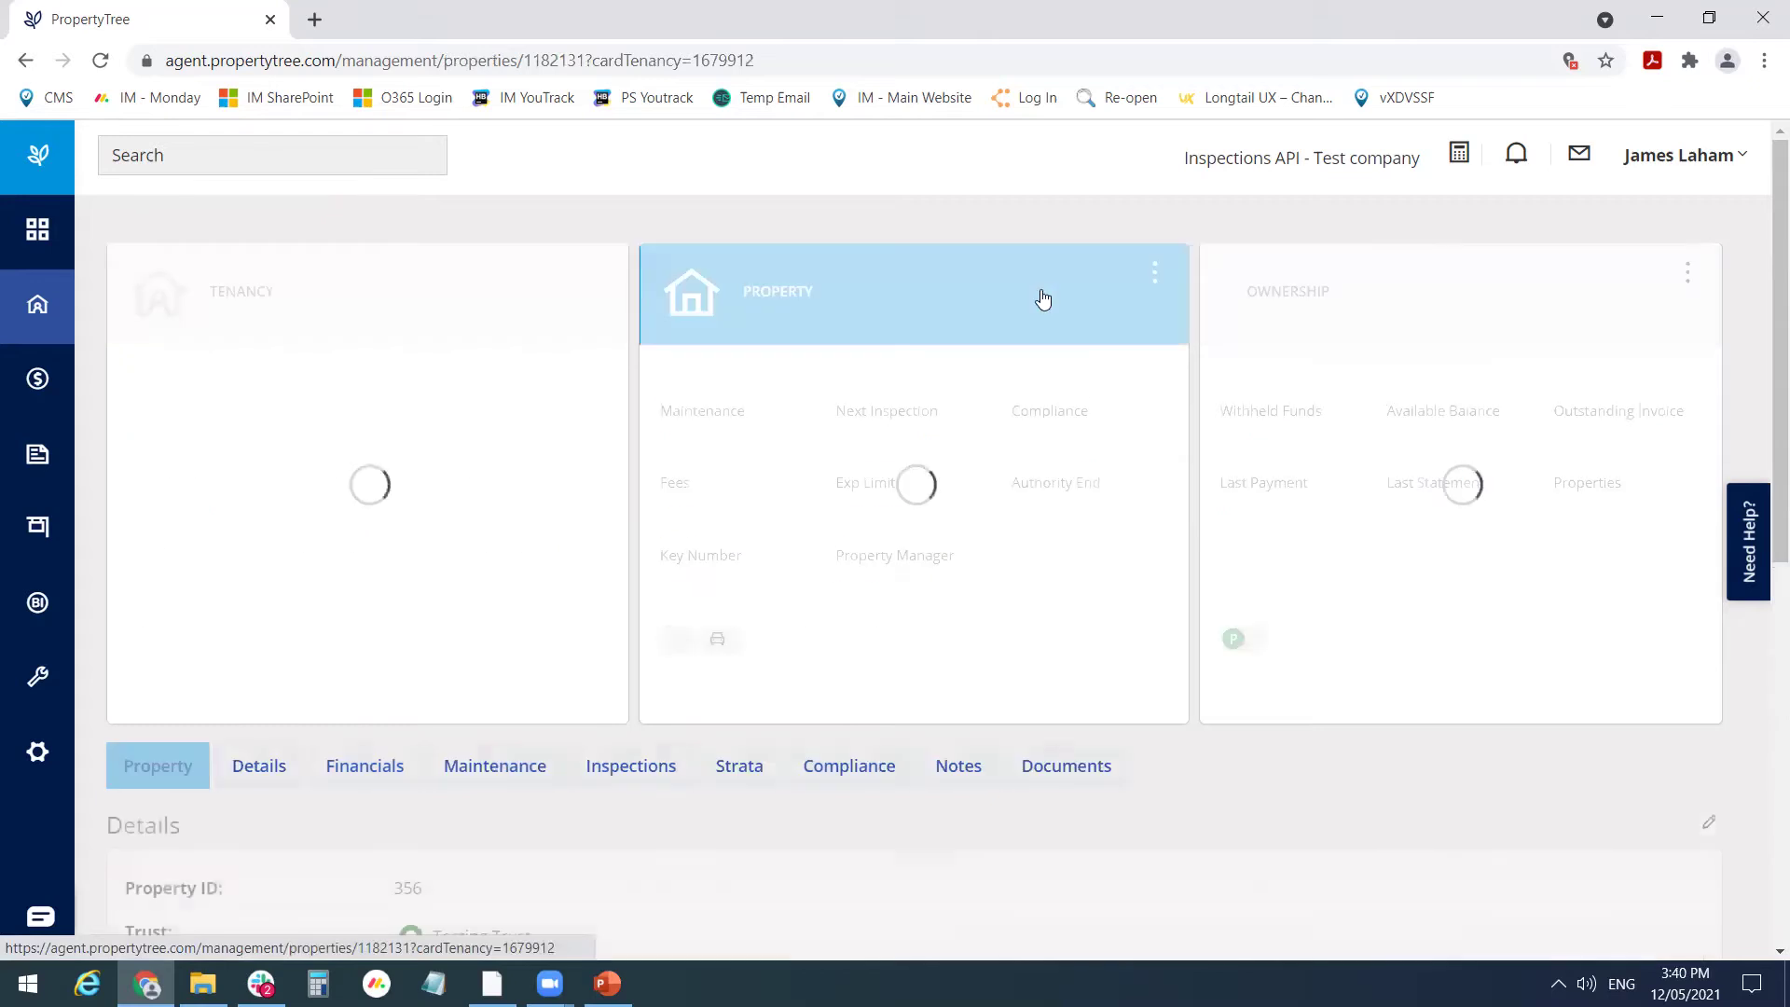
scroll(736, 652, "down", 5)
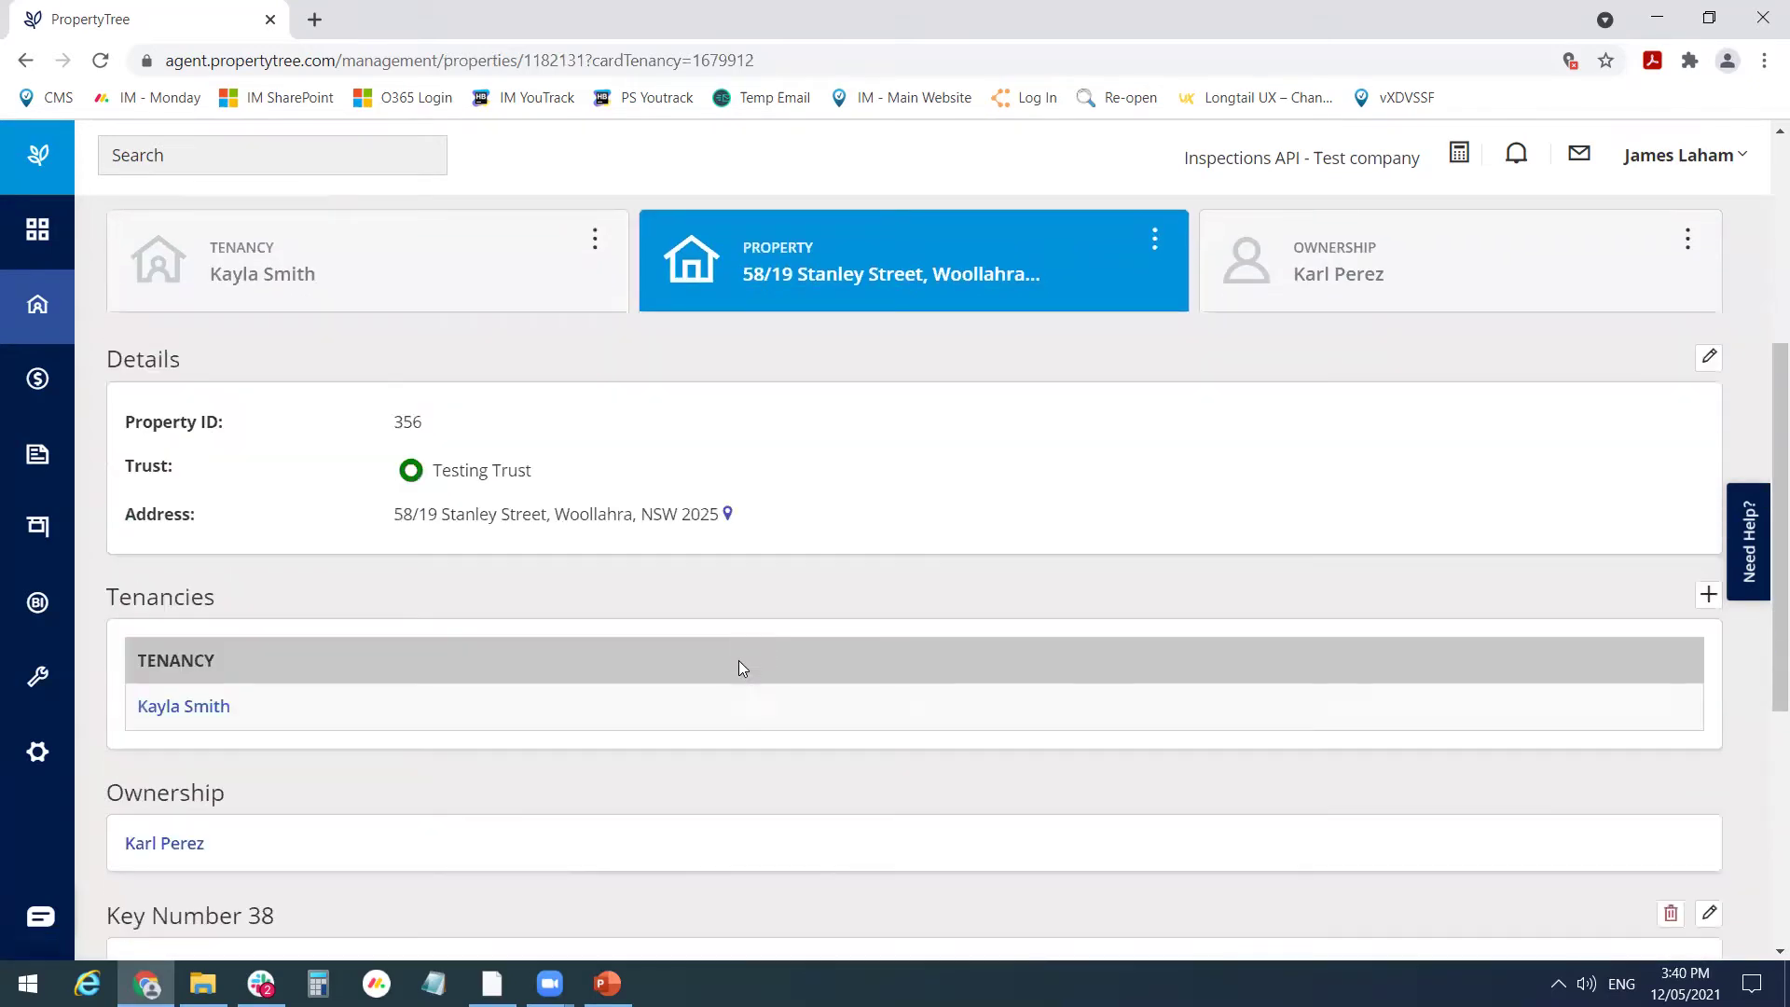
scroll(738, 663, "down", 4)
scroll(849, 853, "down", 2)
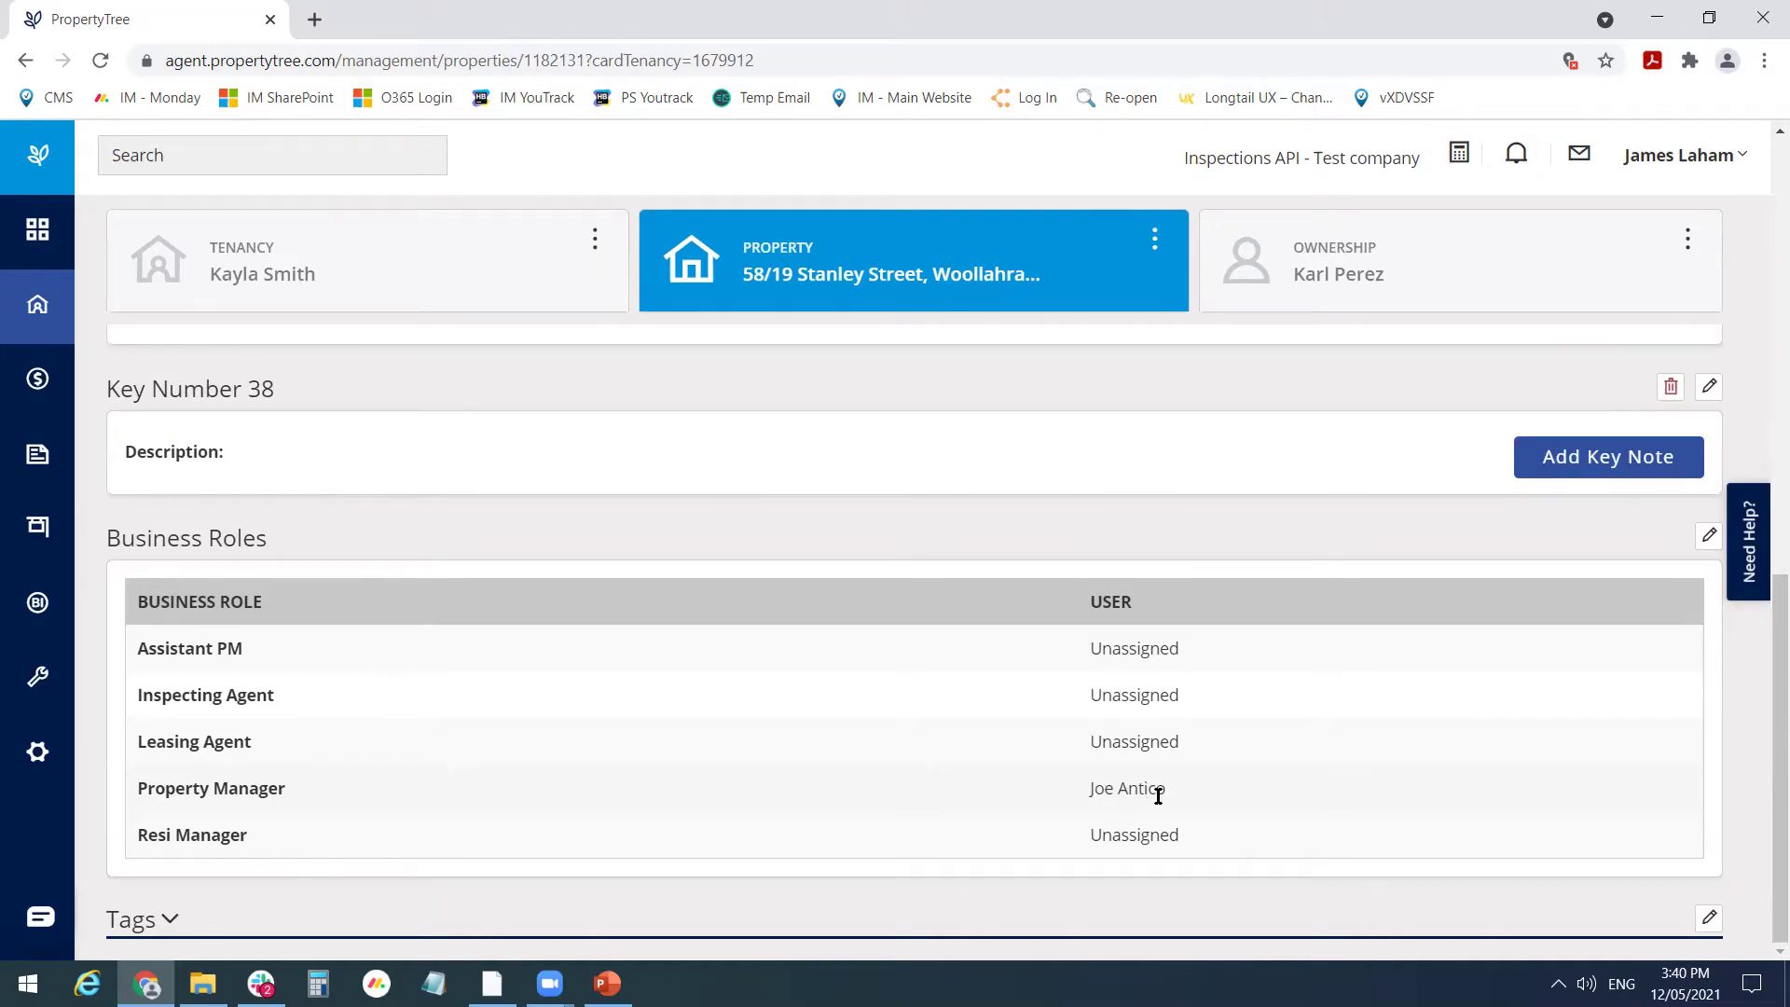
- Review the users under Configuration > User Management, then switch to the Inspection Manager CMS window
left_click(38, 751)
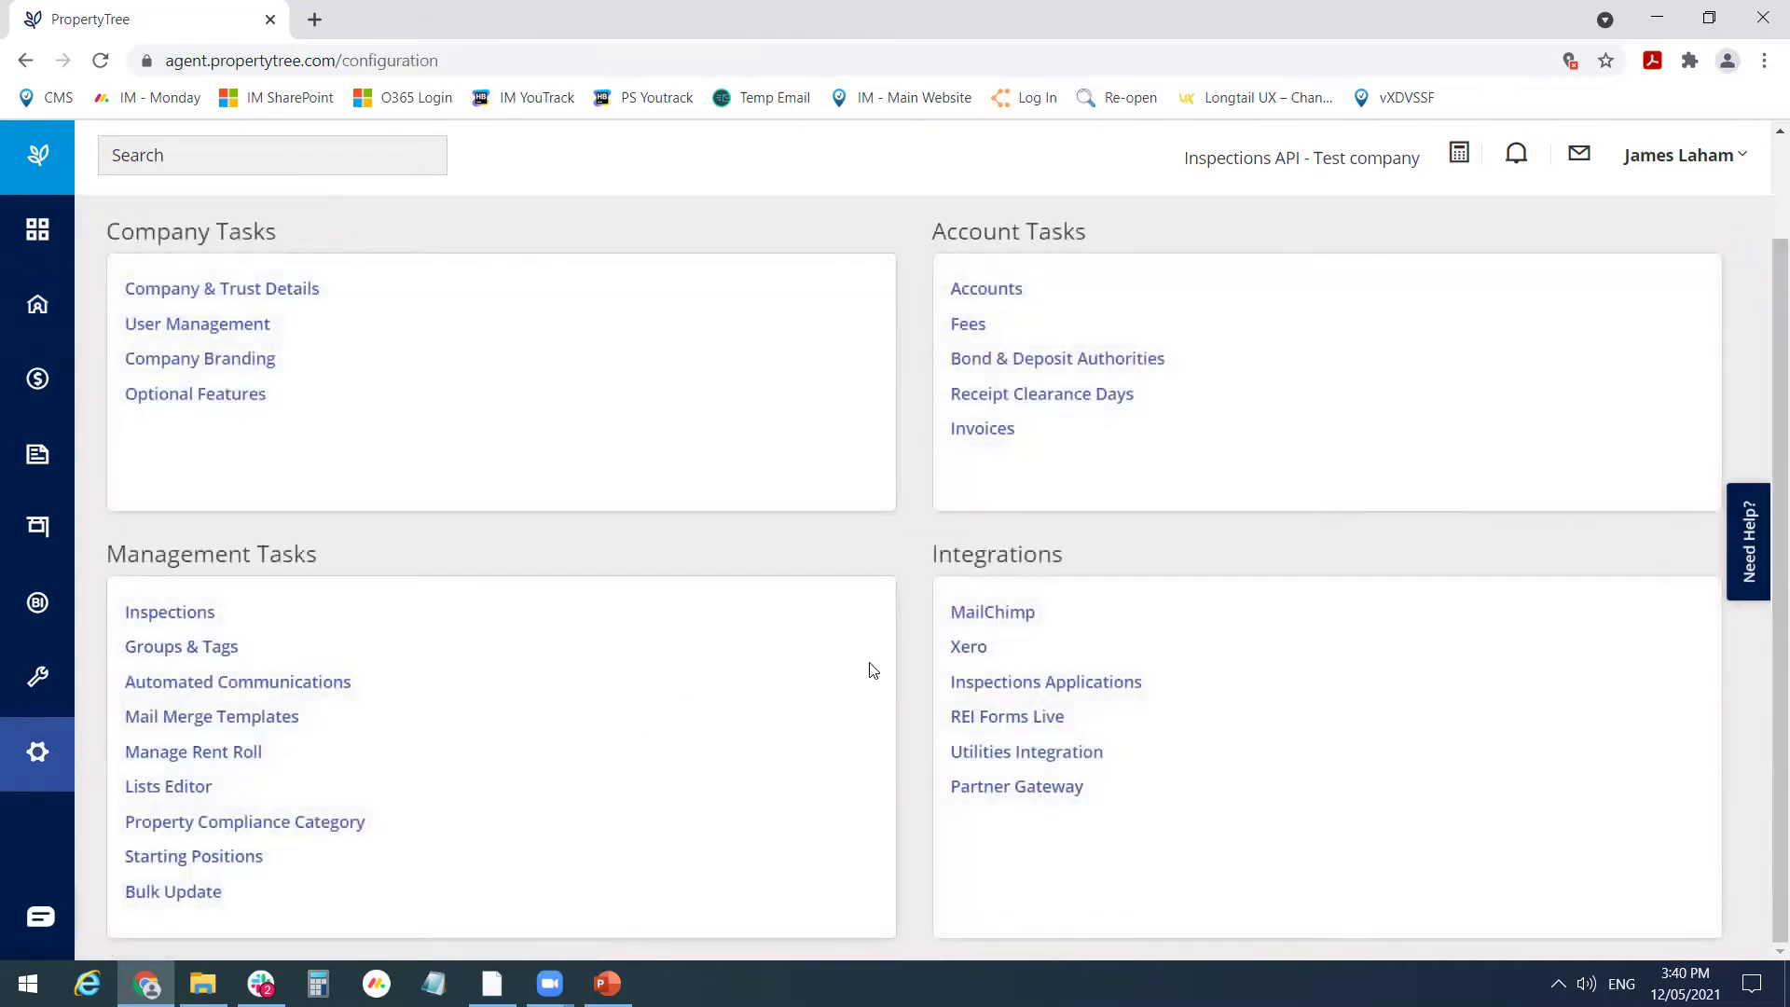
left_click(190, 326)
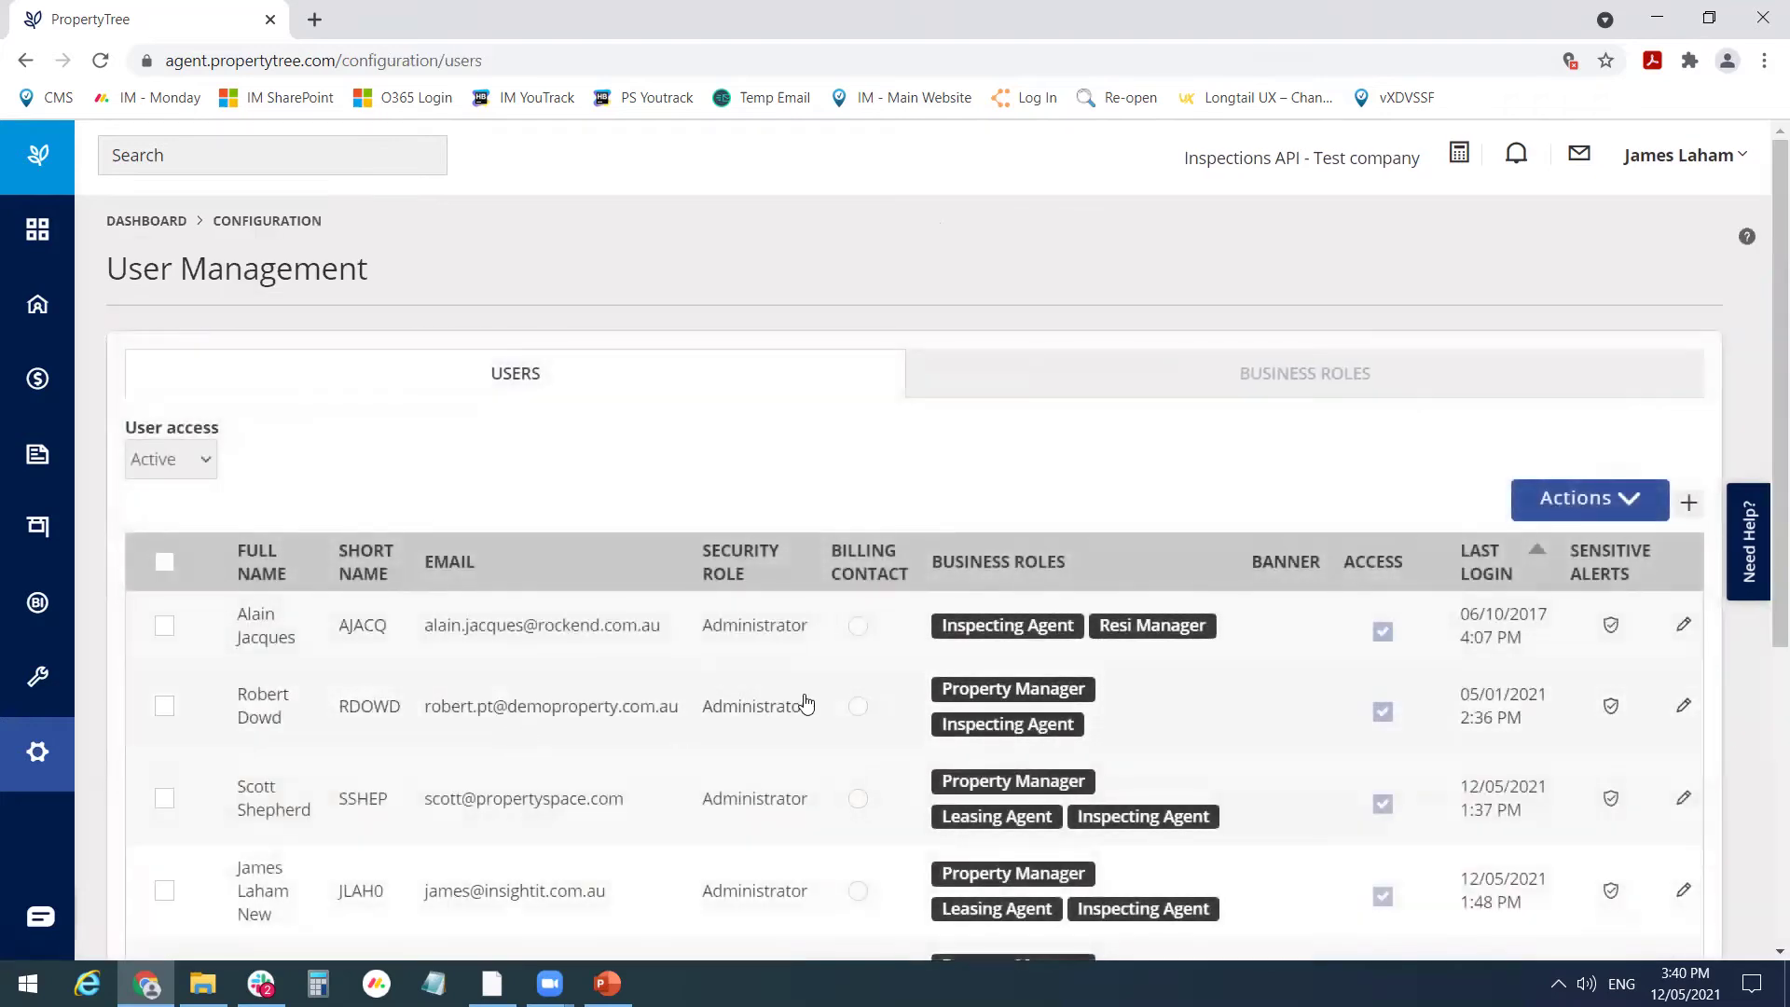
scroll(602, 877, "down", 2)
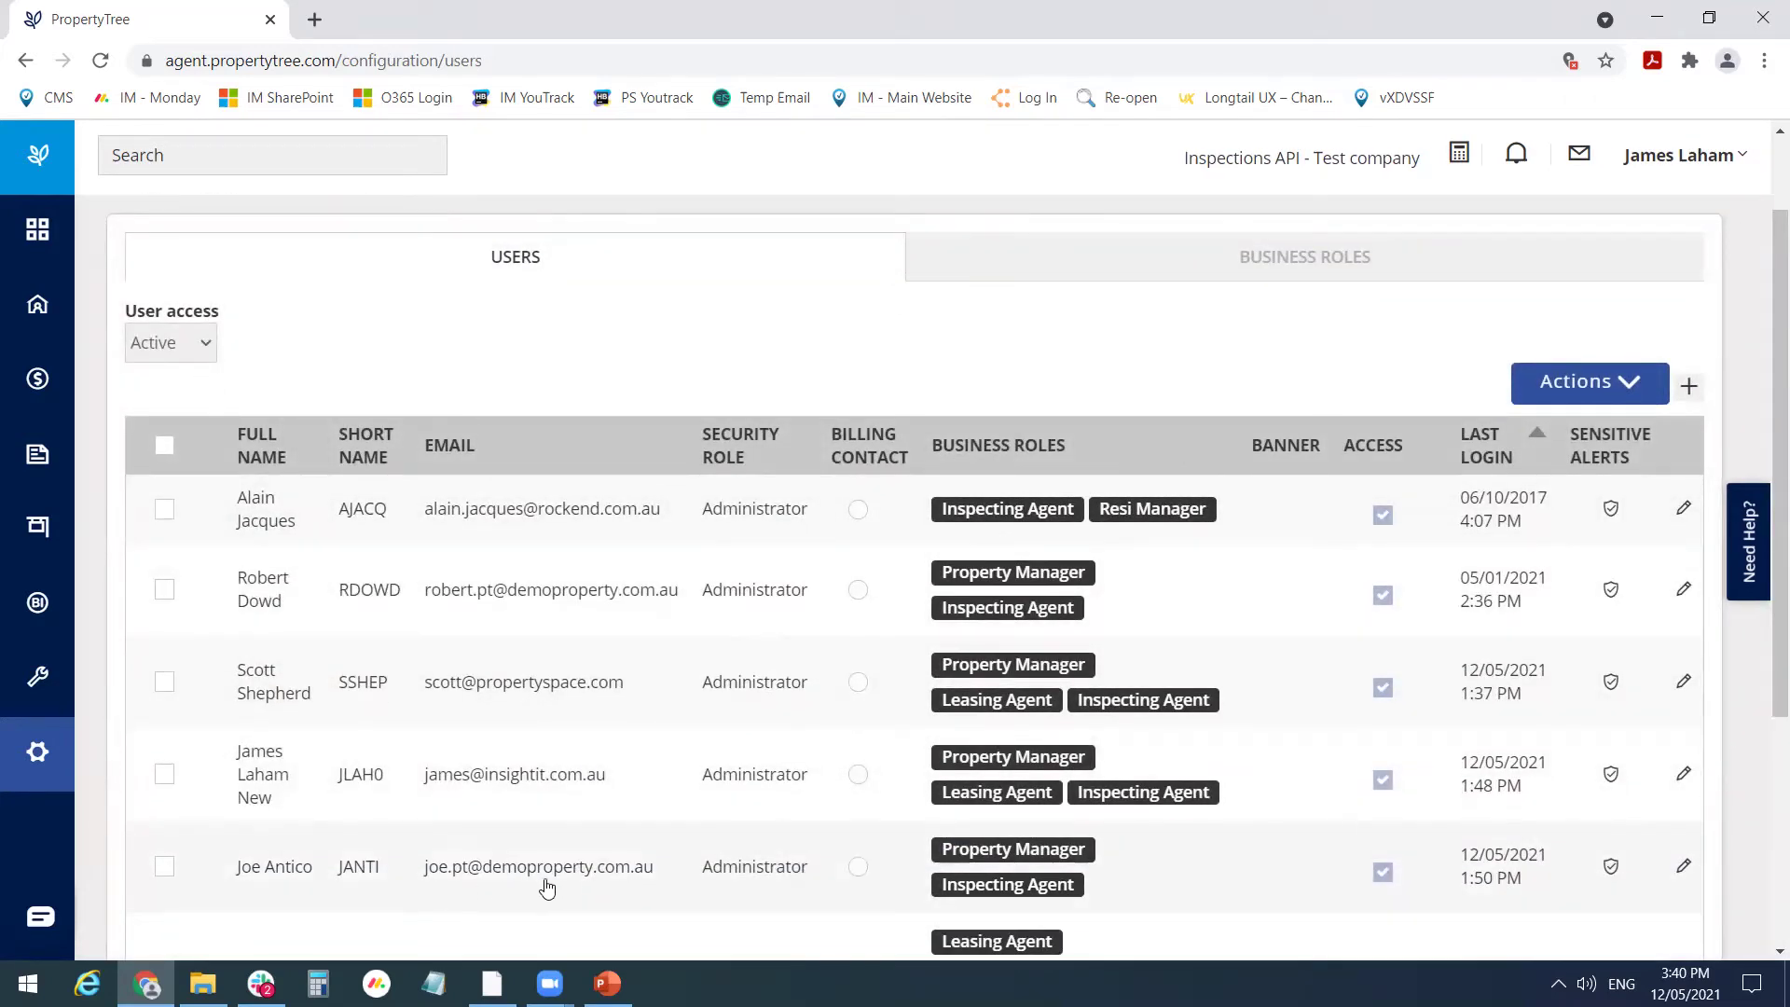
left_click(492, 983)
left_click(492, 890)
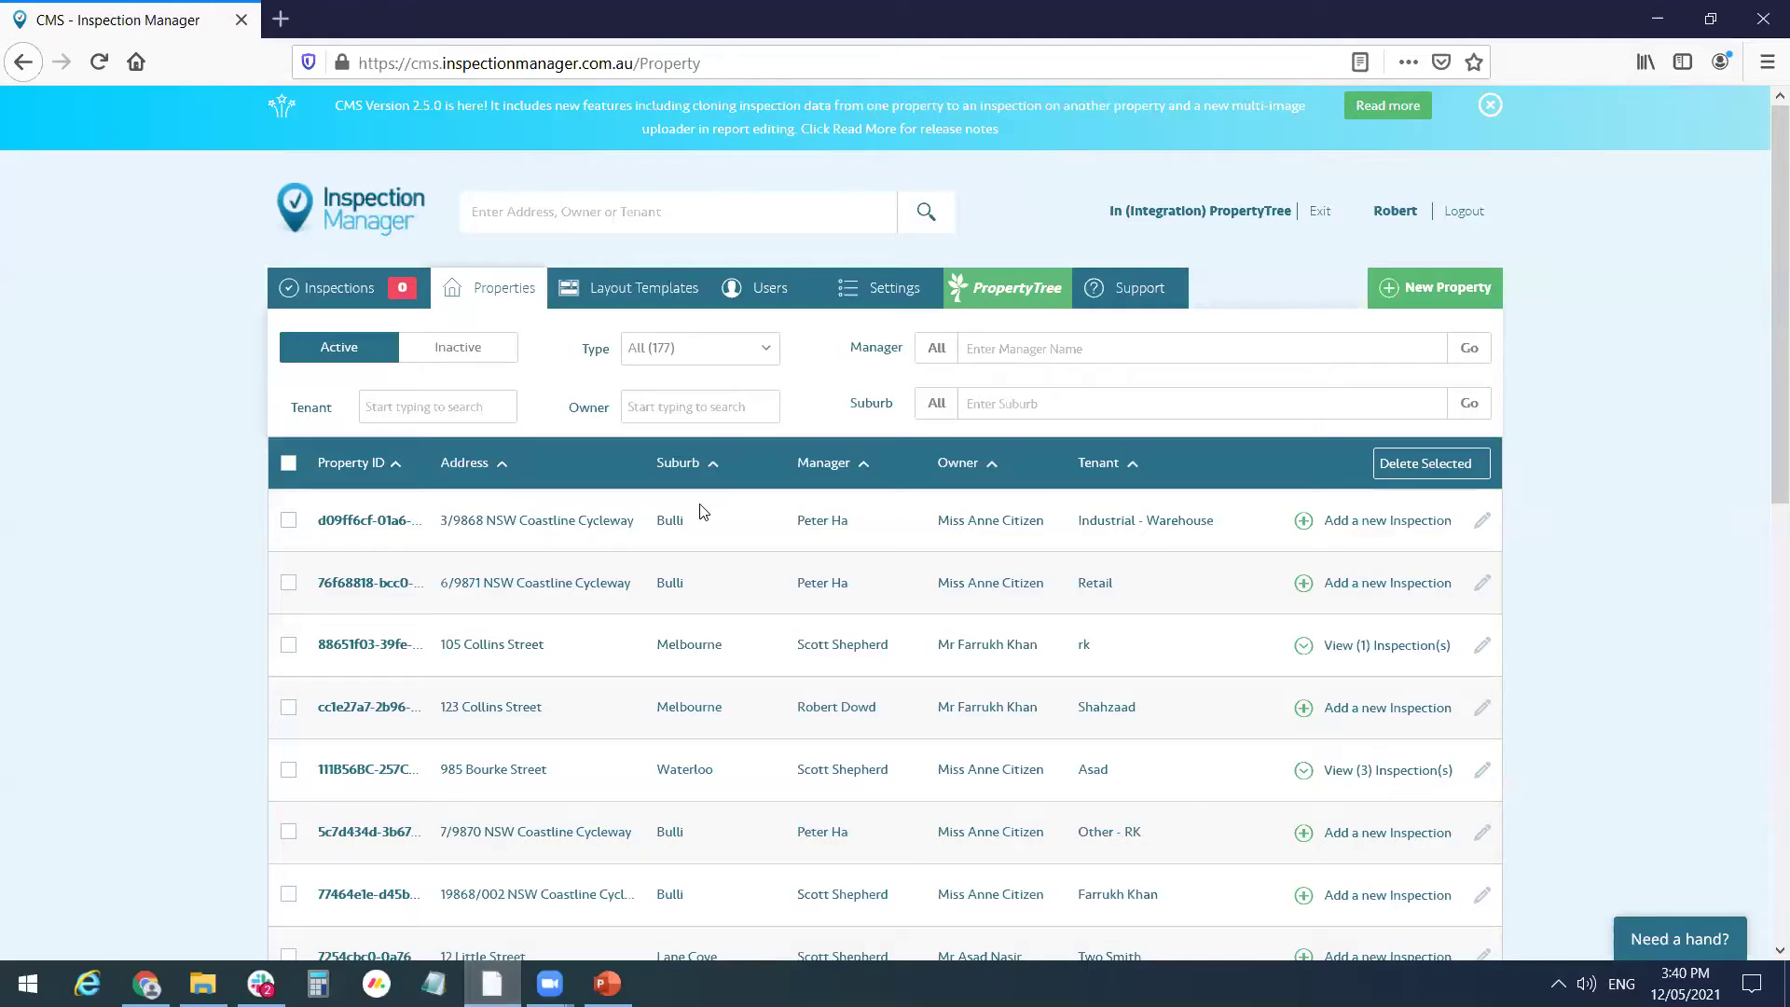
- Open the Users tab in Inspection Manager CMS
left_click(778, 300)
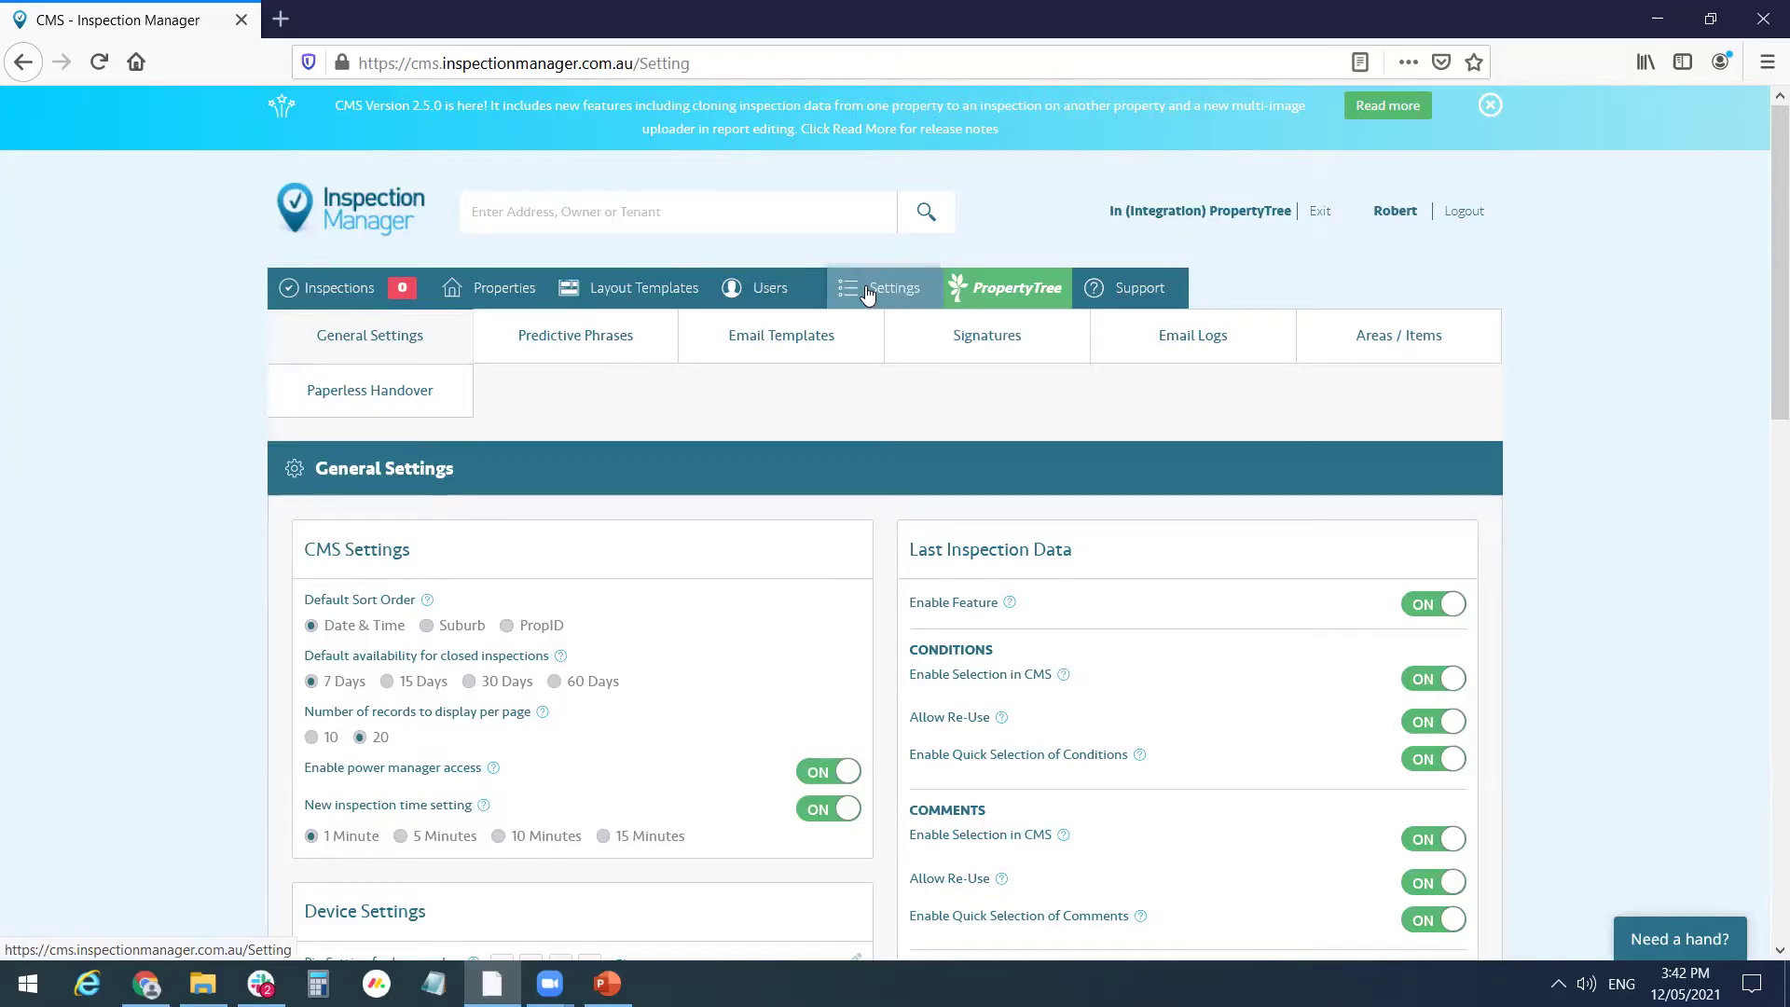
- Scroll through the settings page to review the PT SYNC Settings options
scroll(1231, 663, "down", 12)
scroll(1225, 658, "down", 2)
scroll(1132, 608, "up", 2)
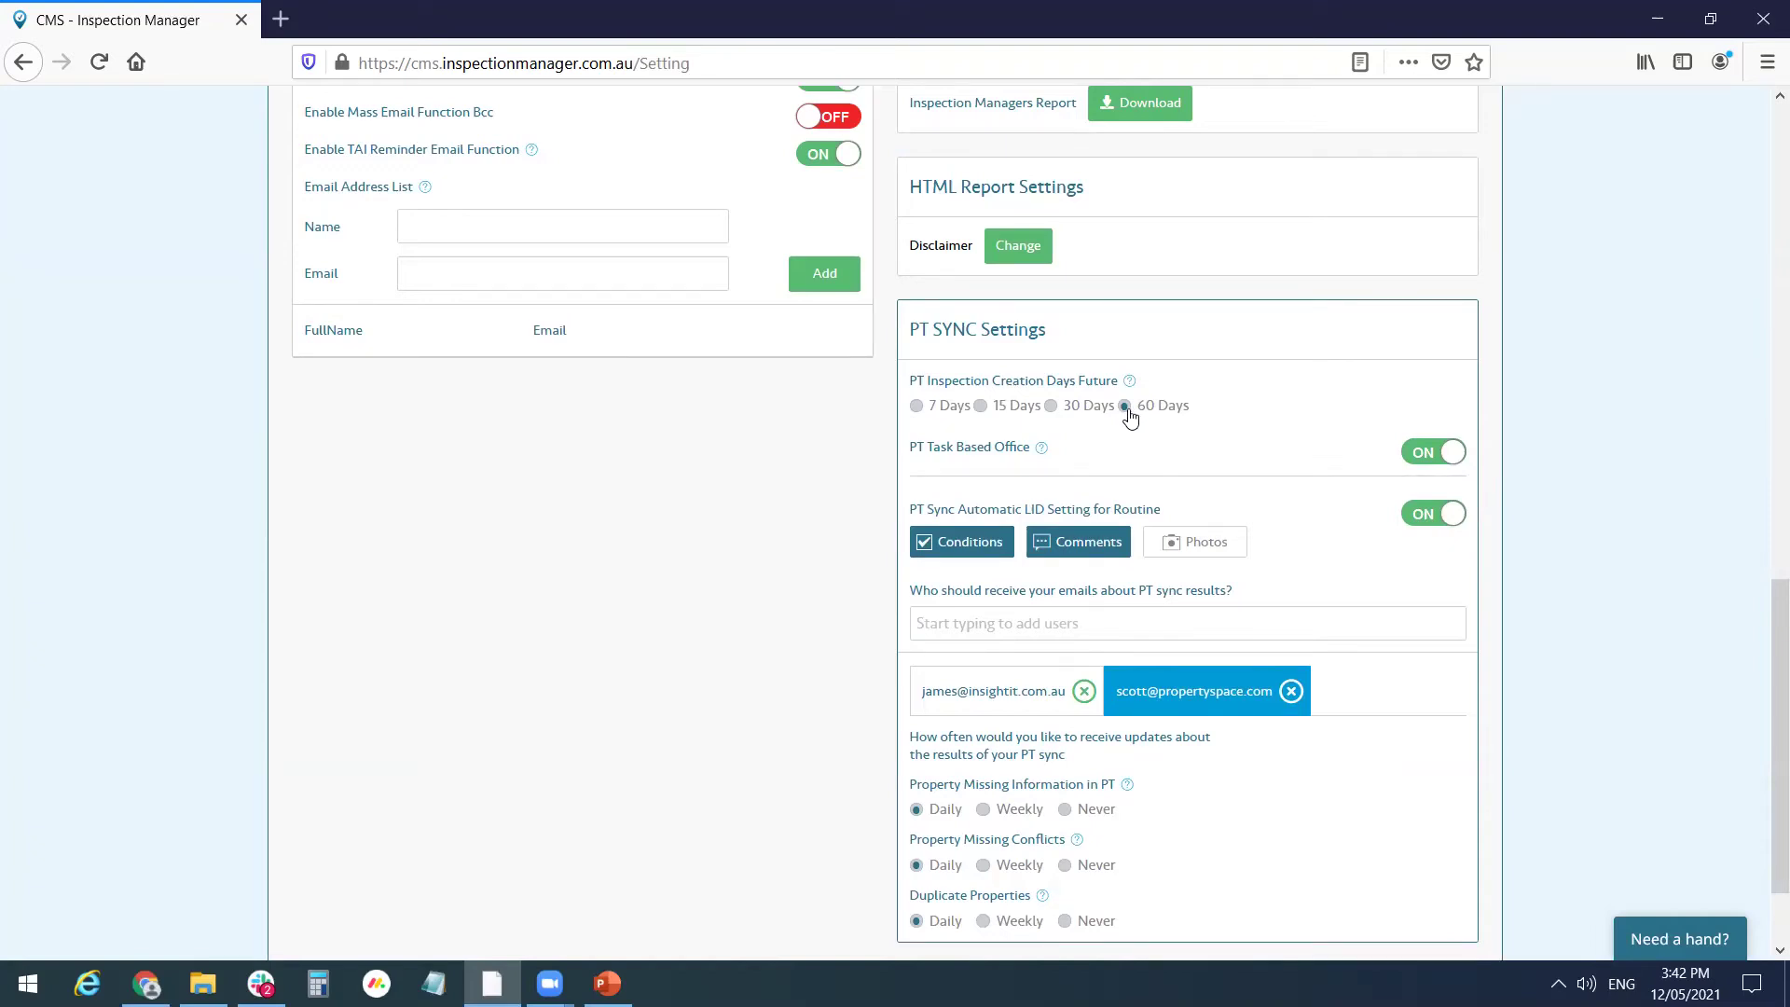
scroll(1127, 416, "up", 5)
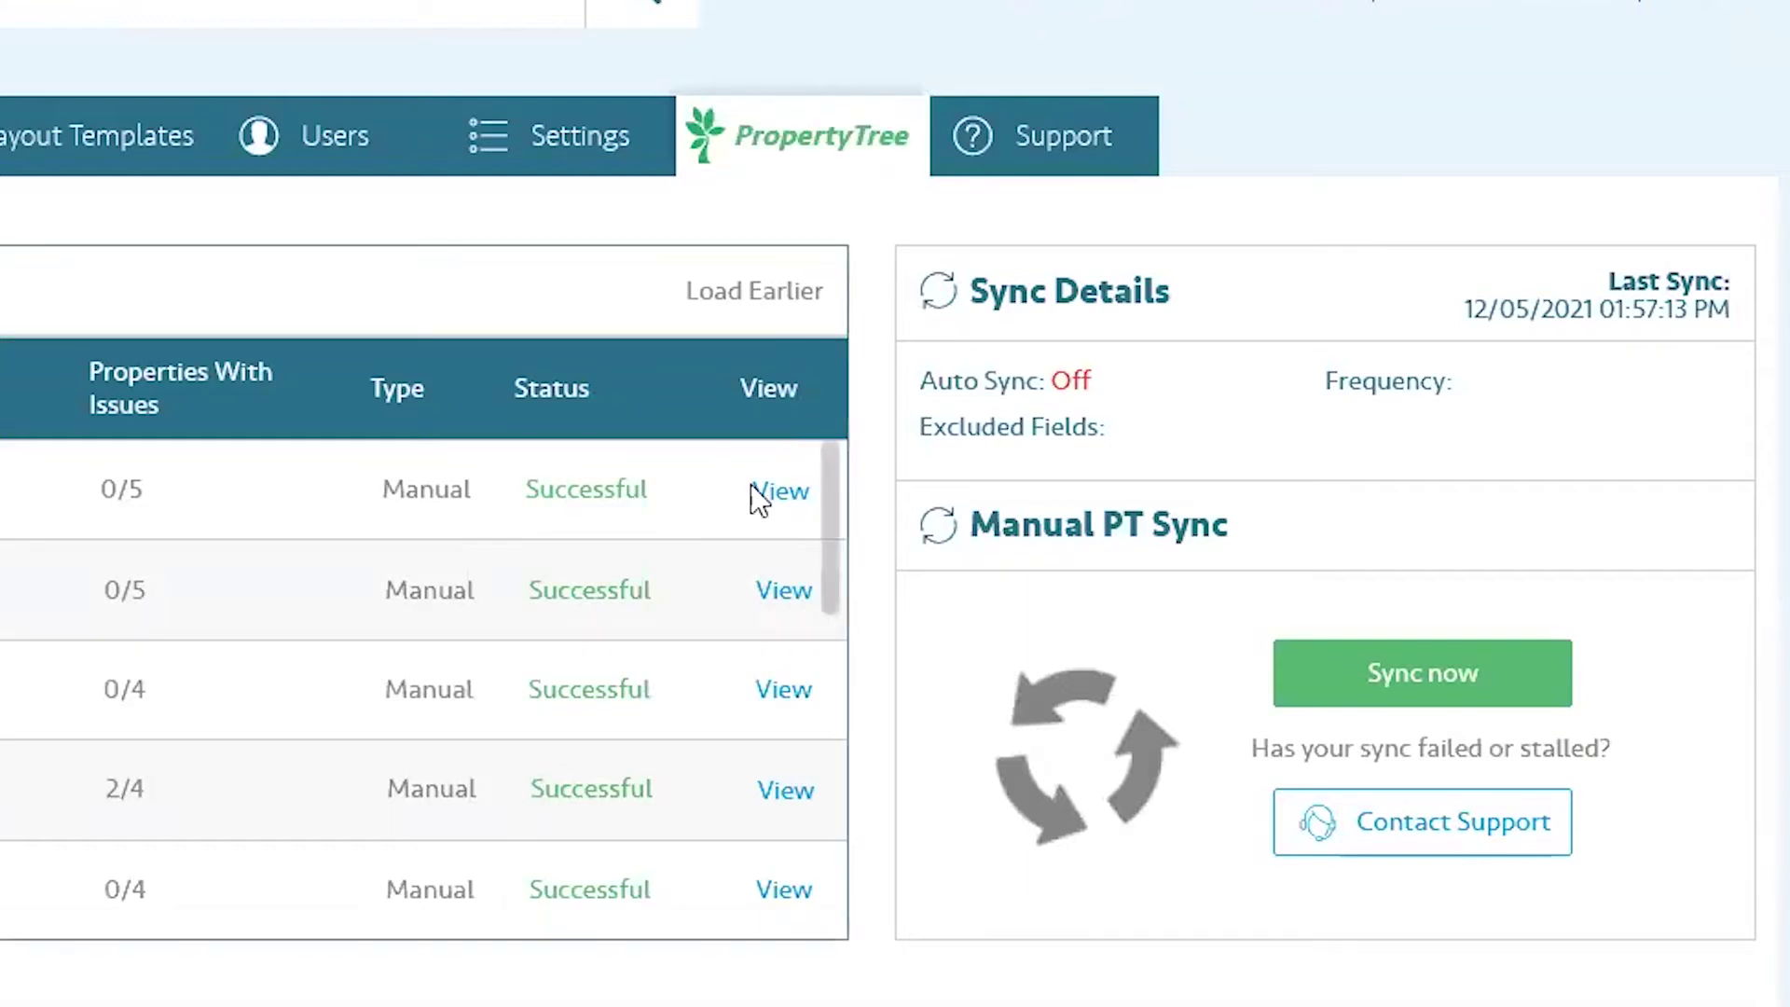
left_click(1505, 697)
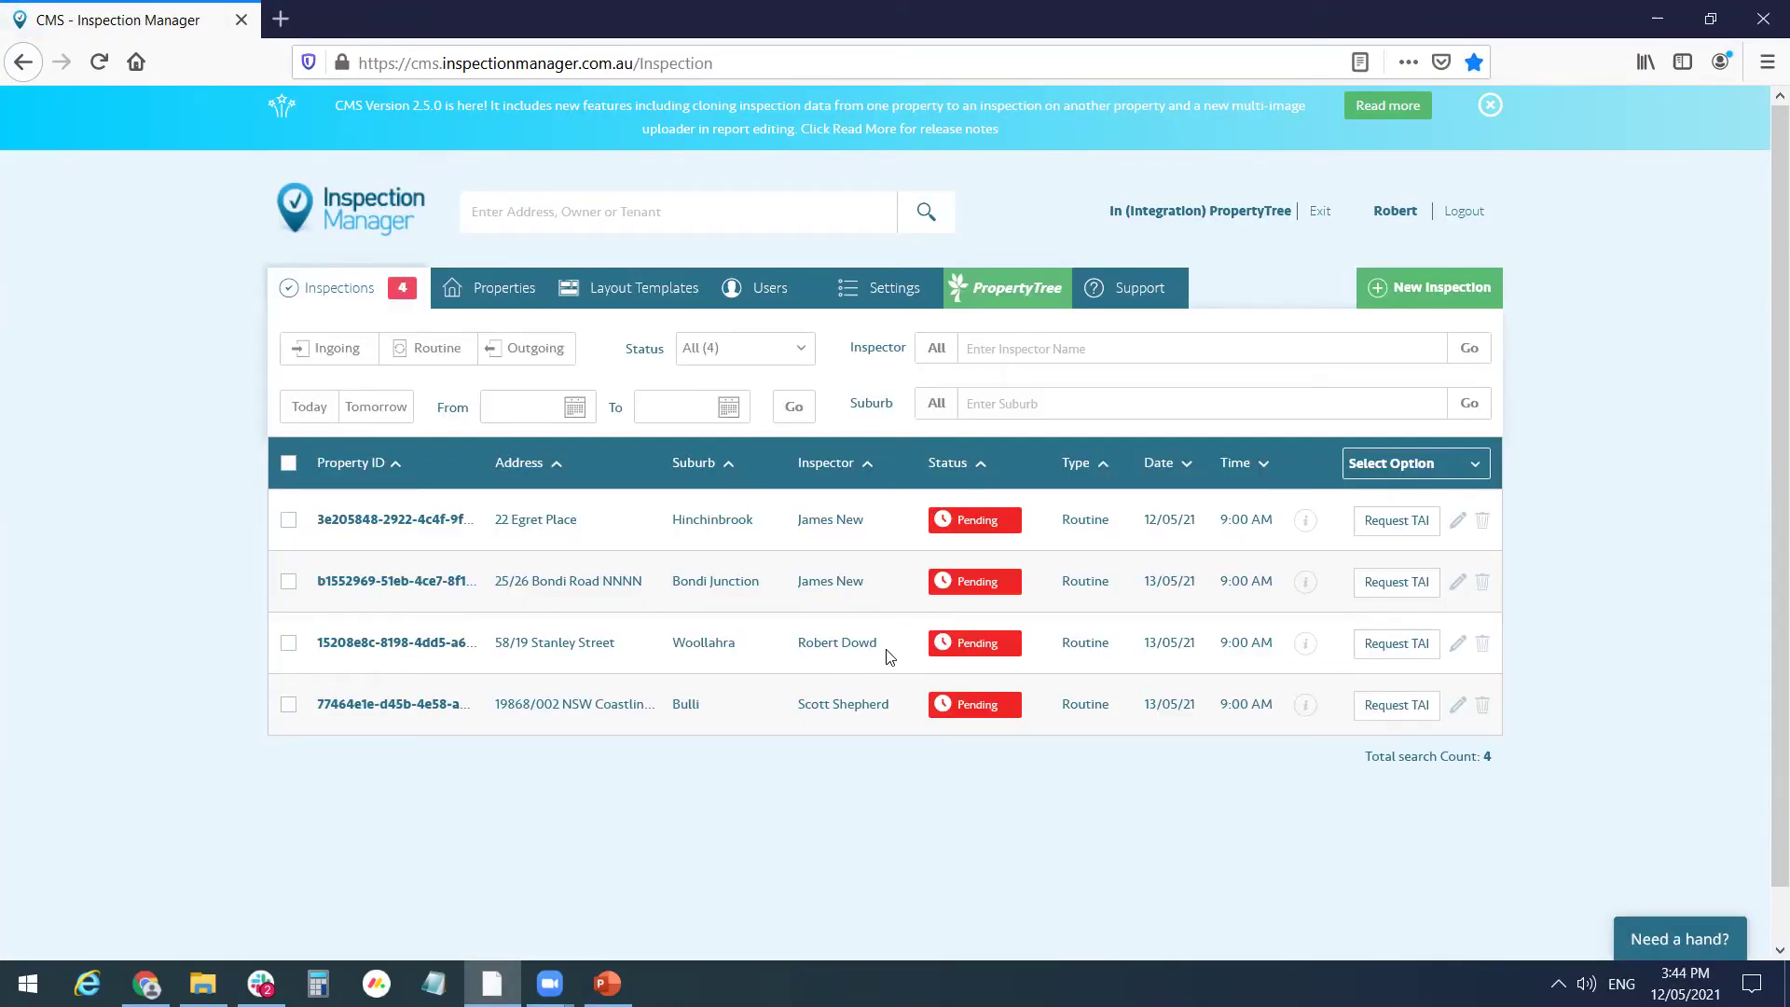
left_click(521, 207)
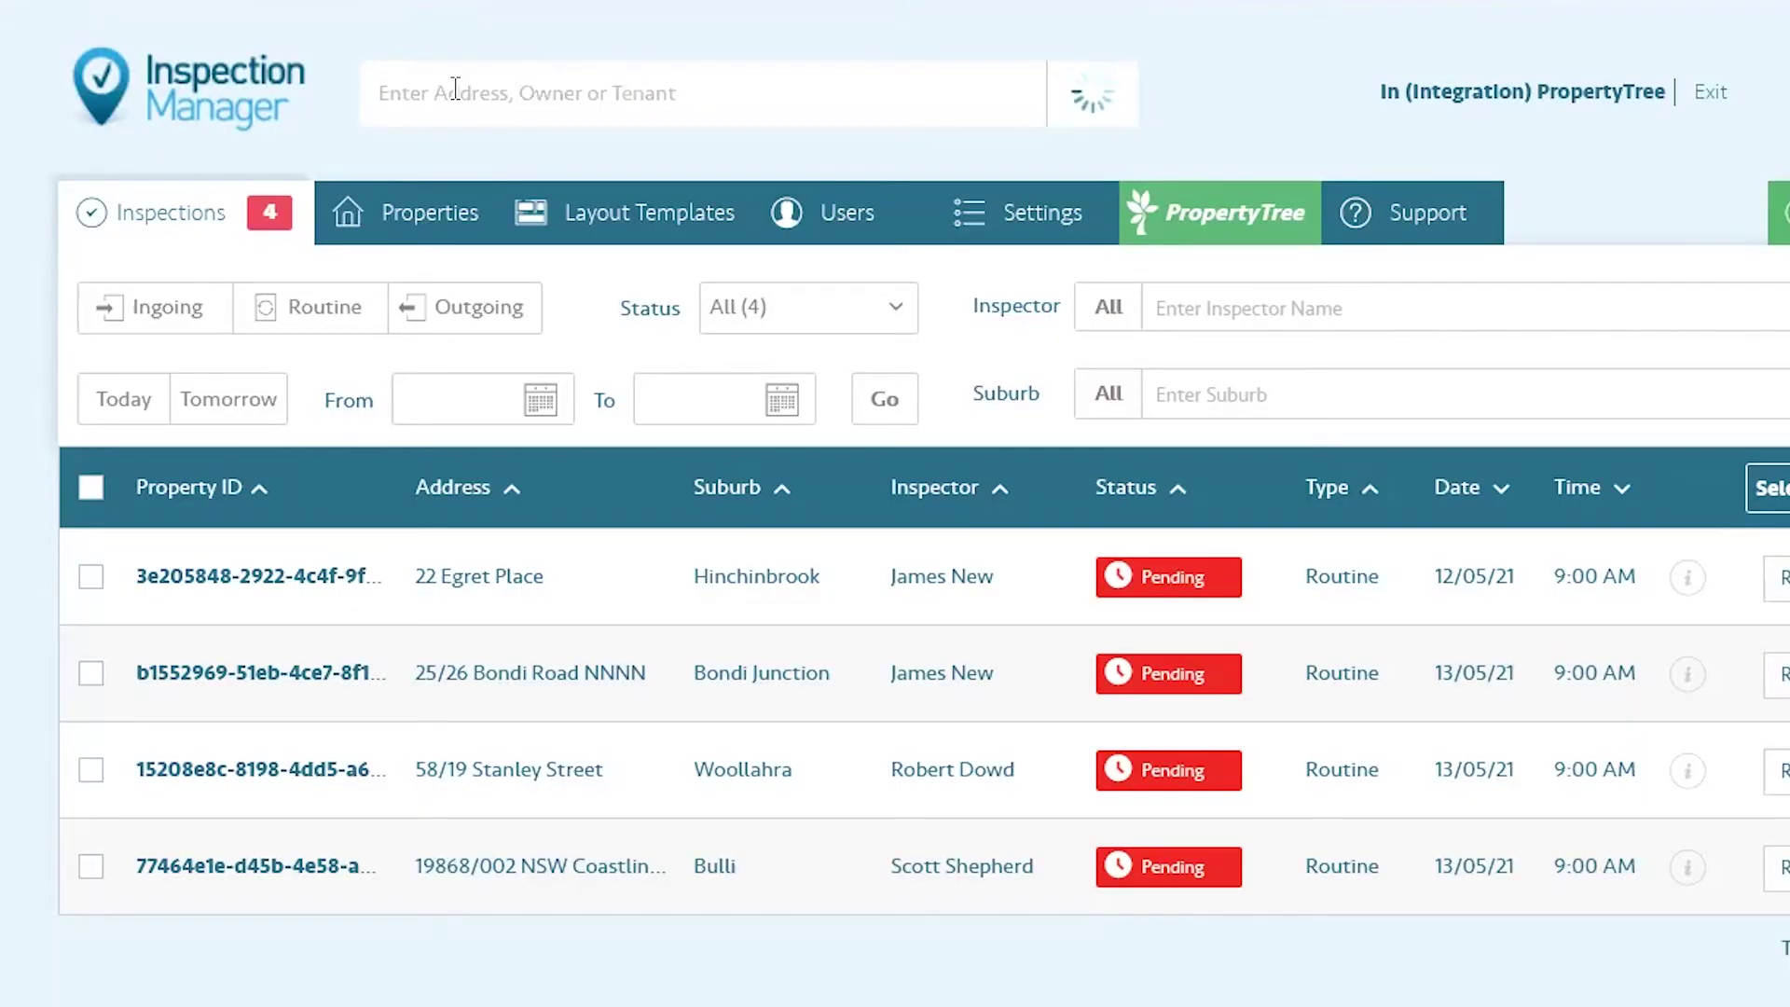
type("58/19")
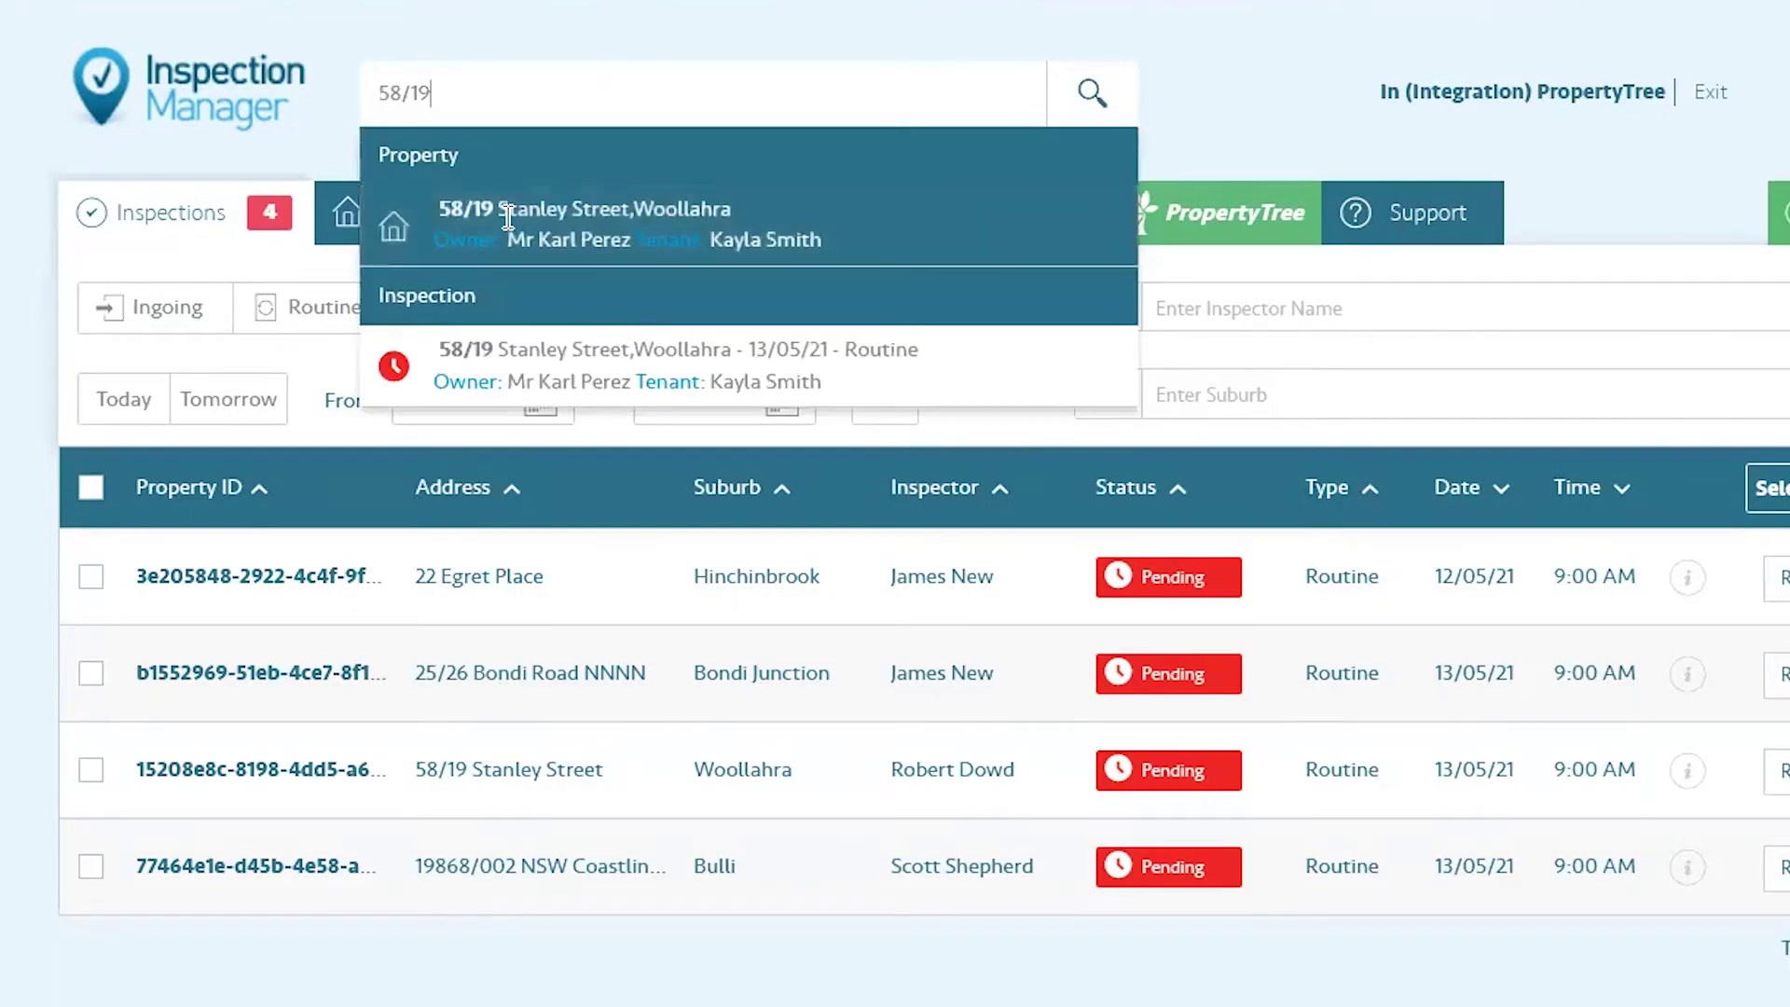
left_click(457, 209)
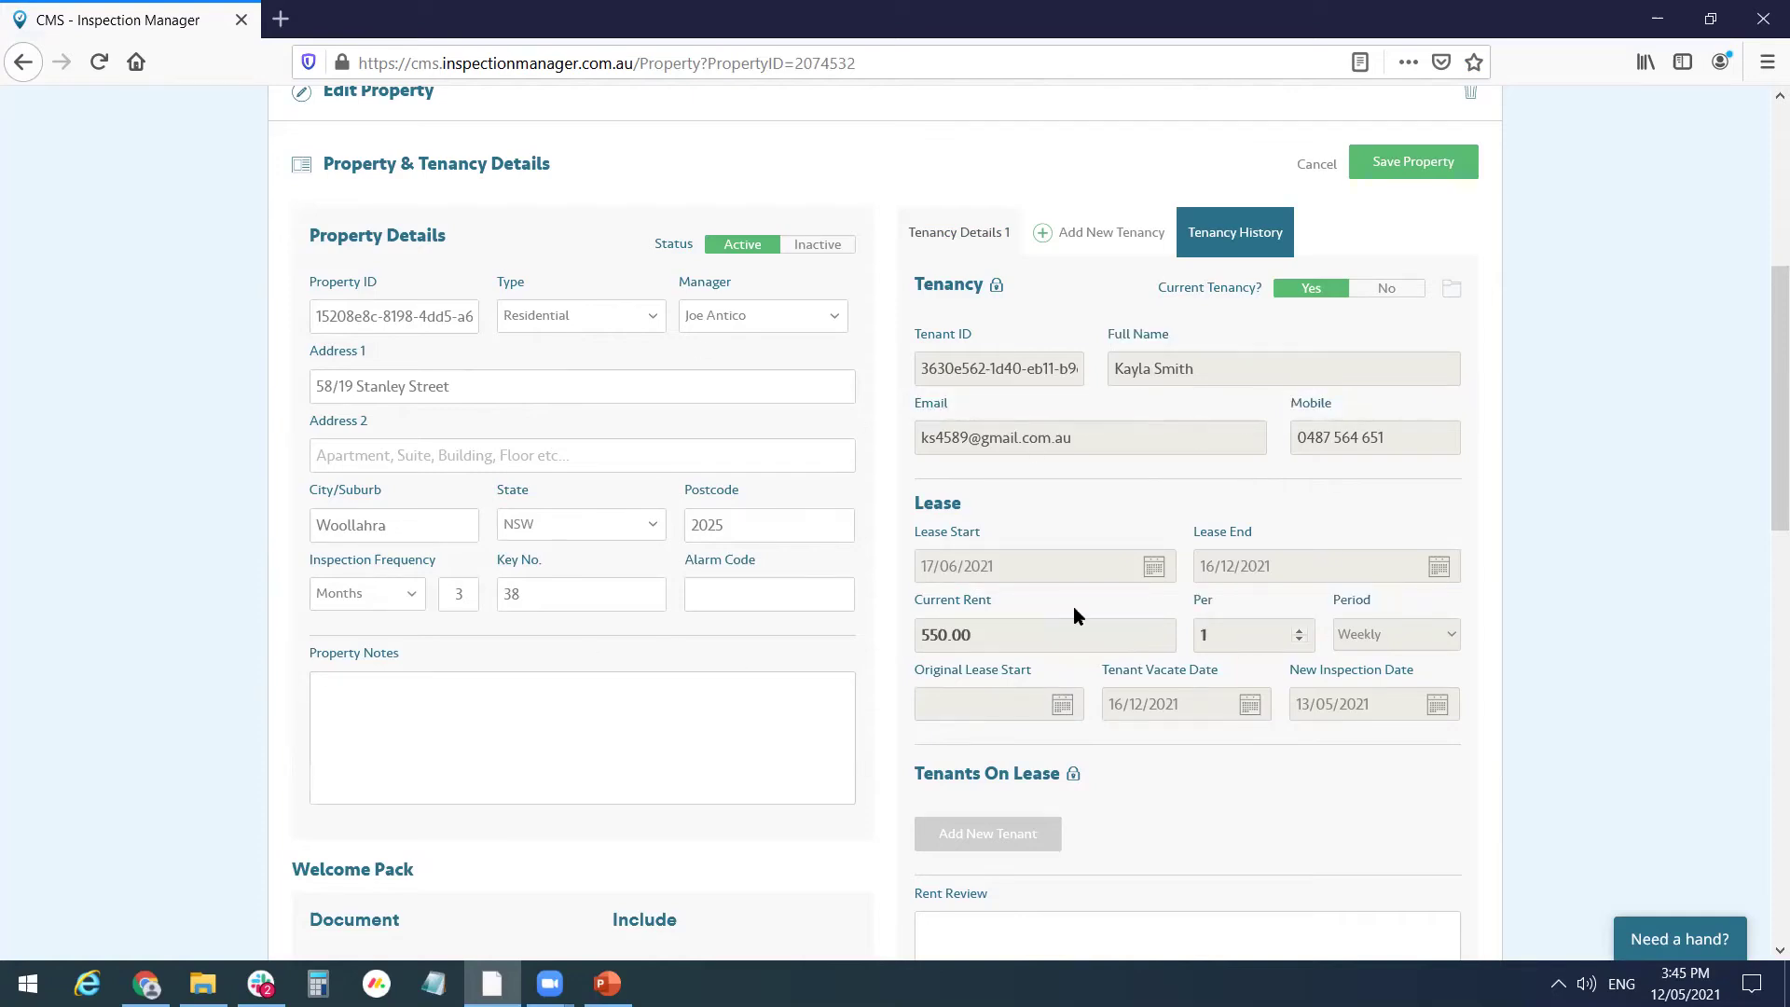
scroll(1074, 615, "up", 1)
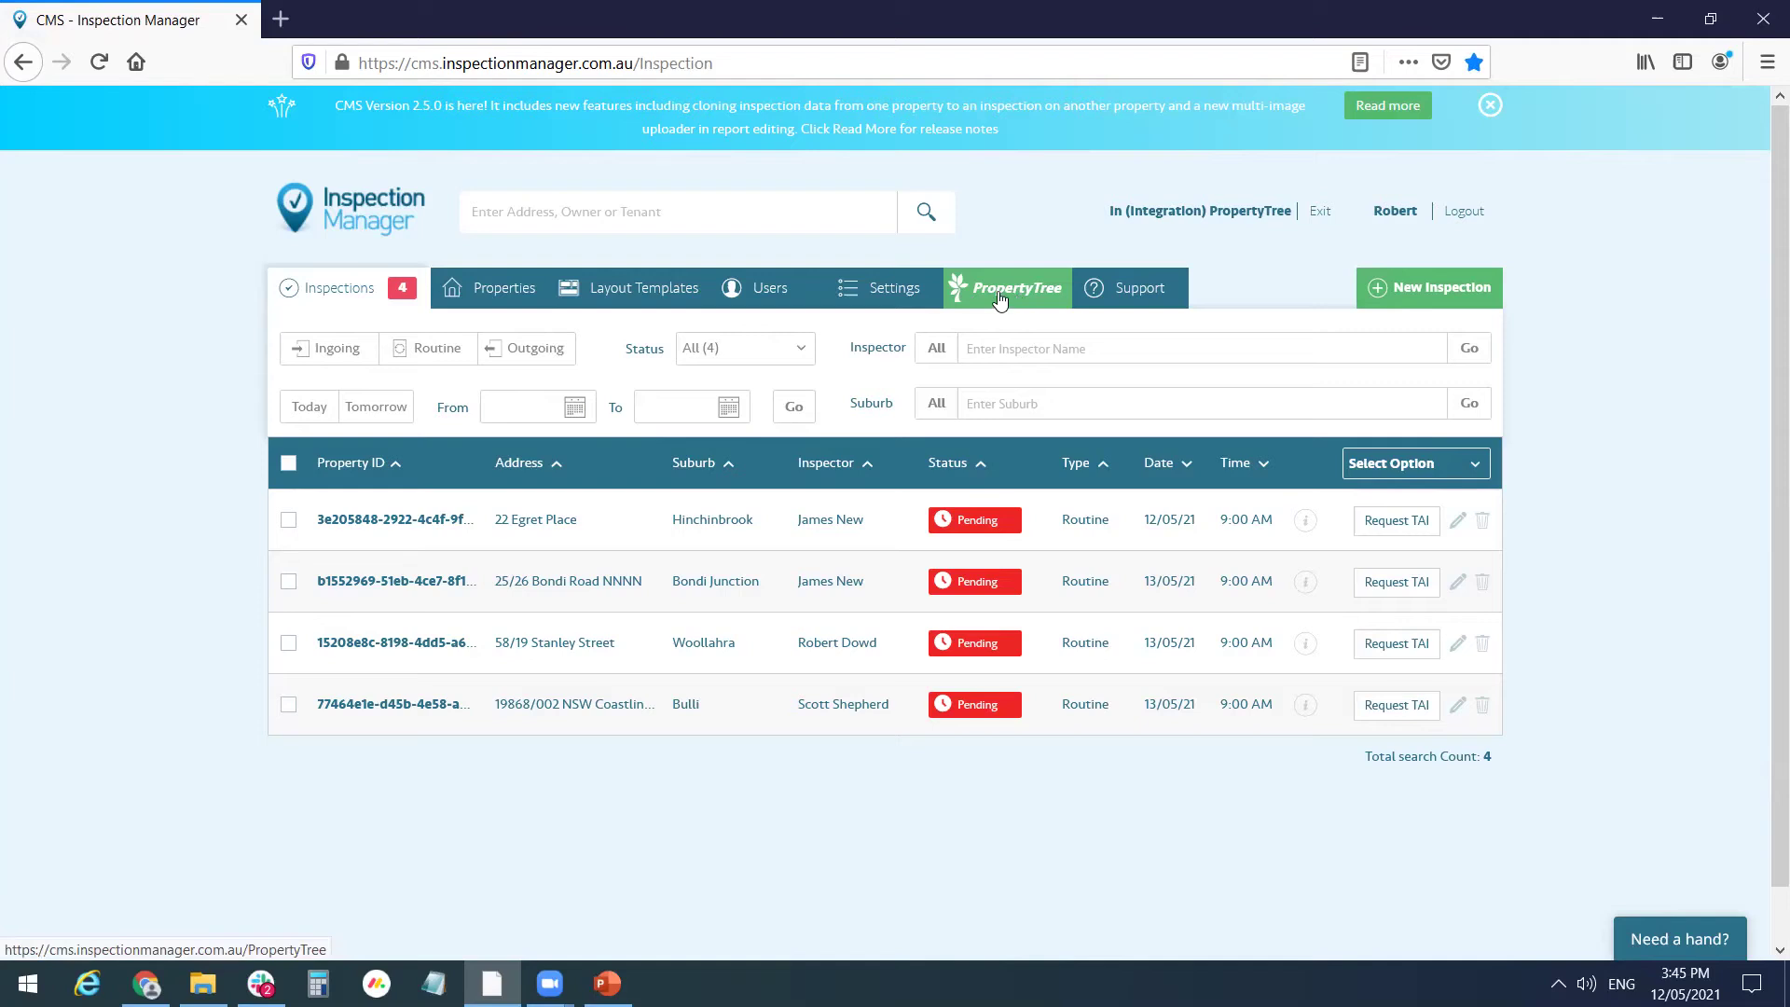
left_click(1022, 293)
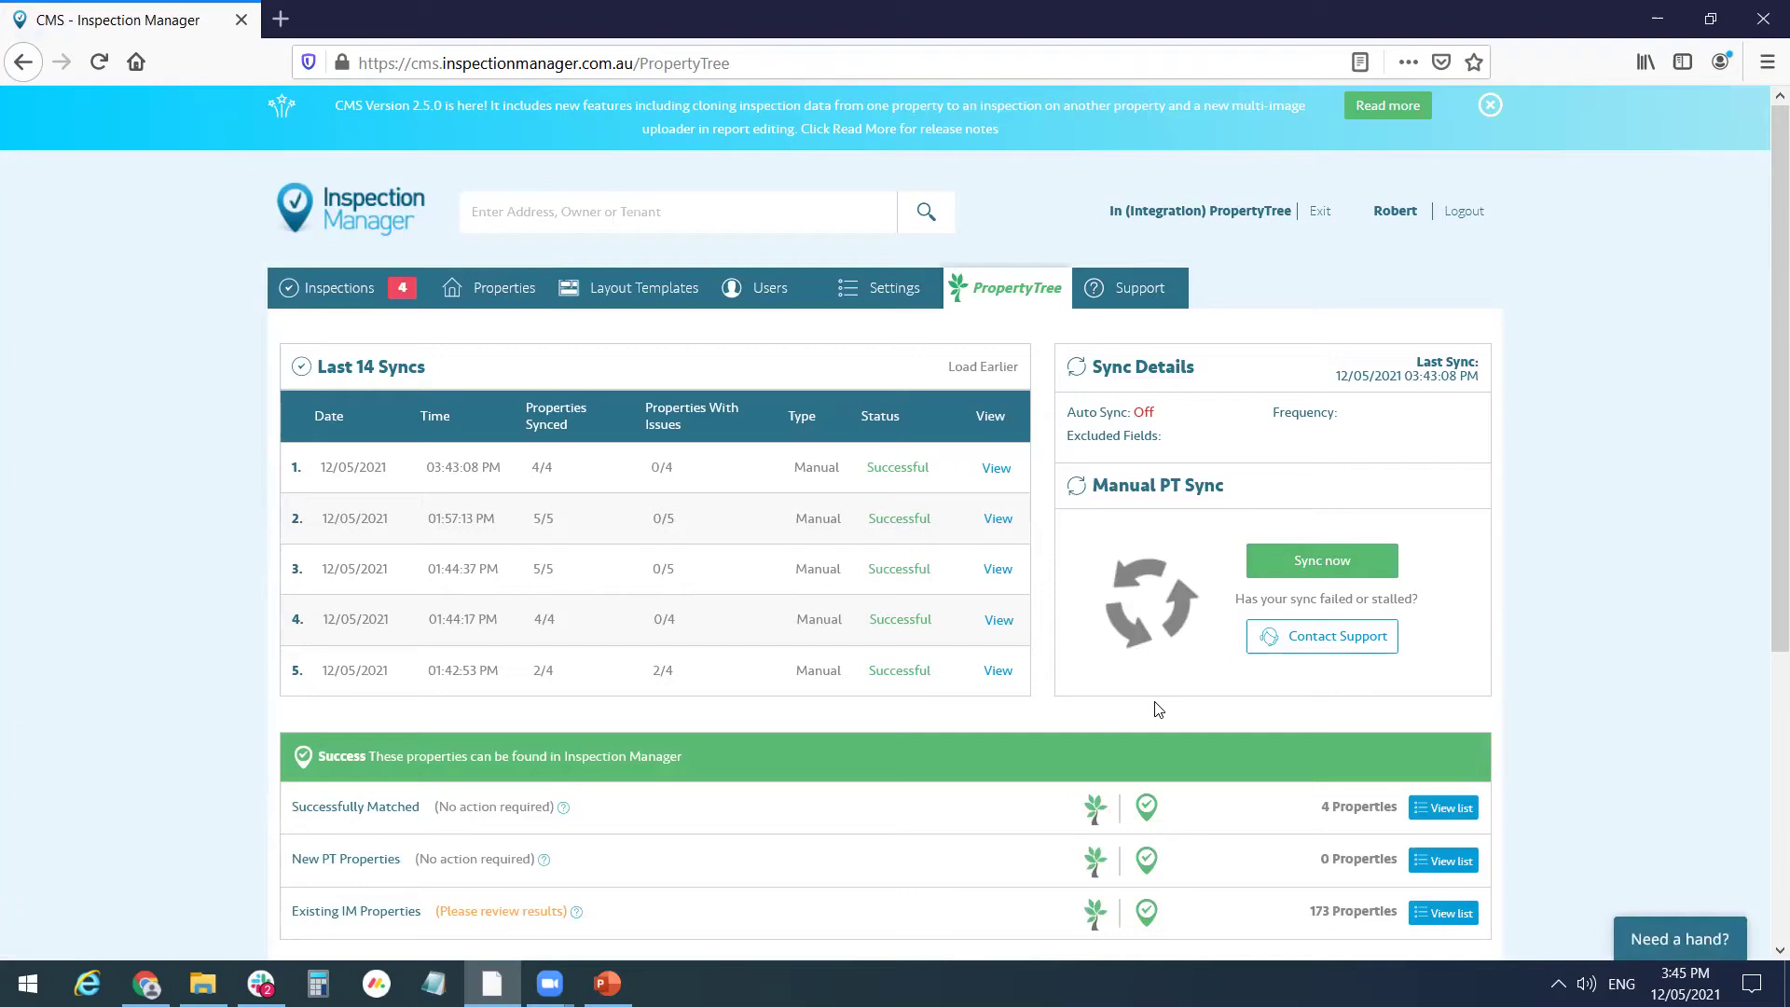
scroll(1164, 710, "down", 5)
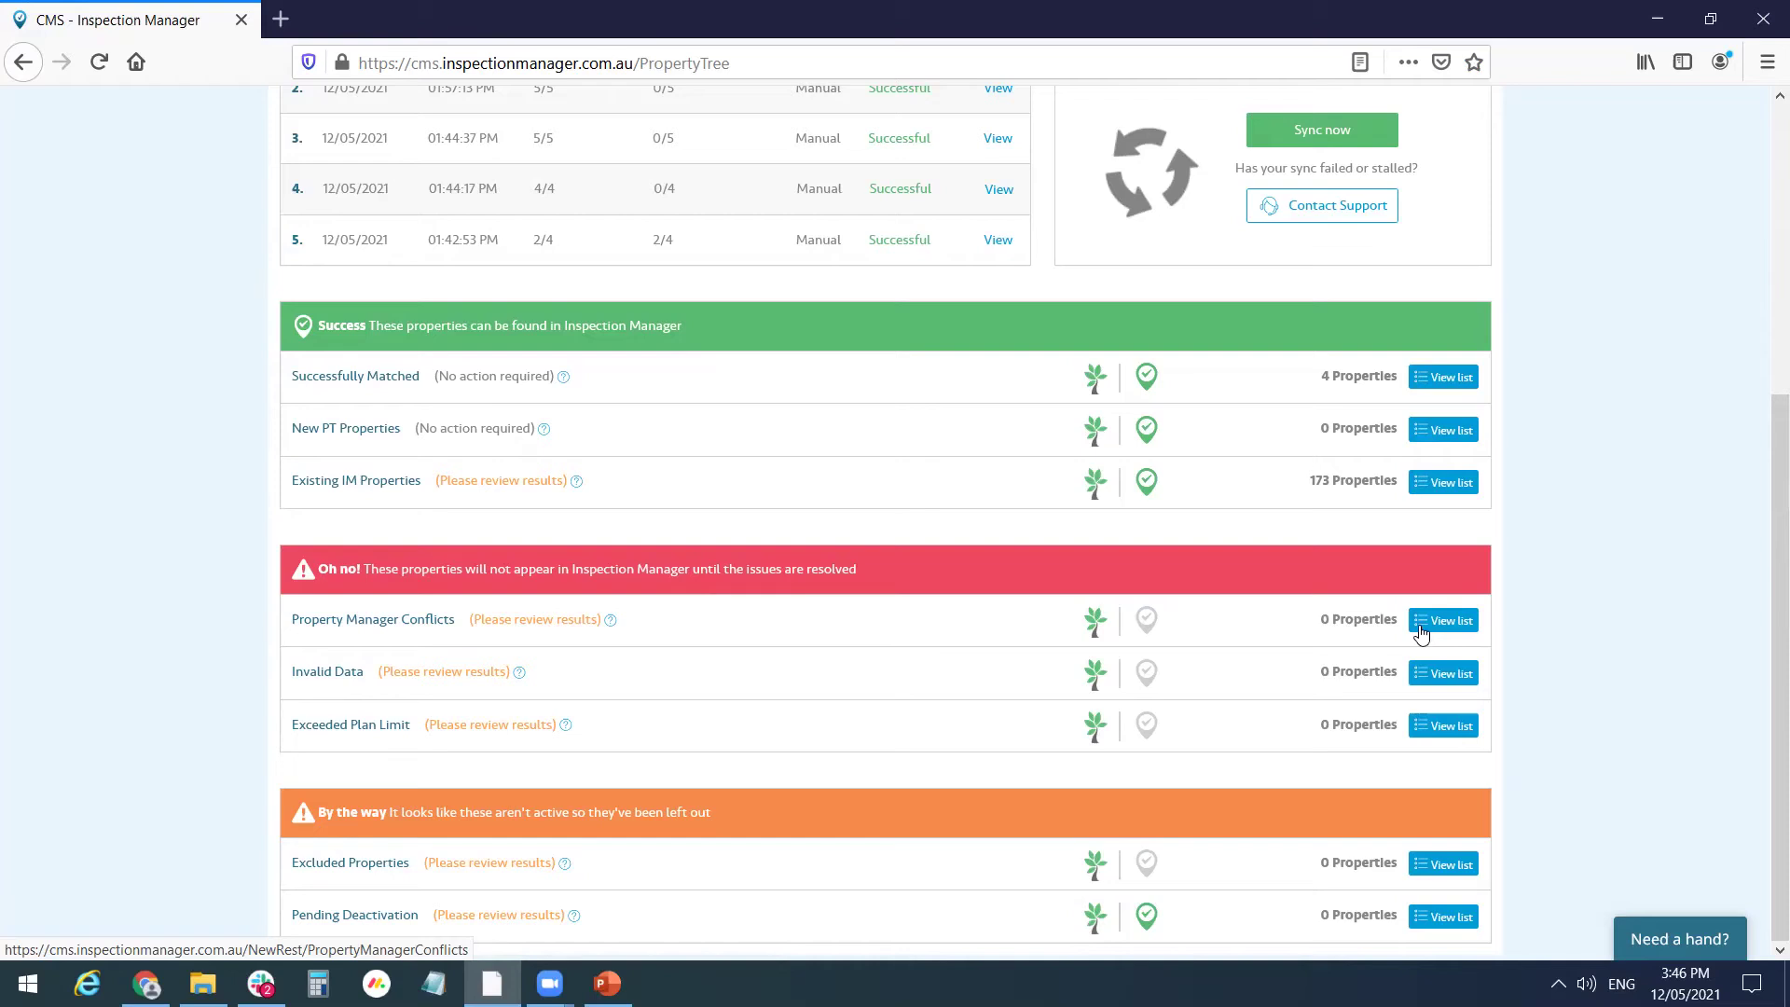
scroll(1418, 632, "up", 3)
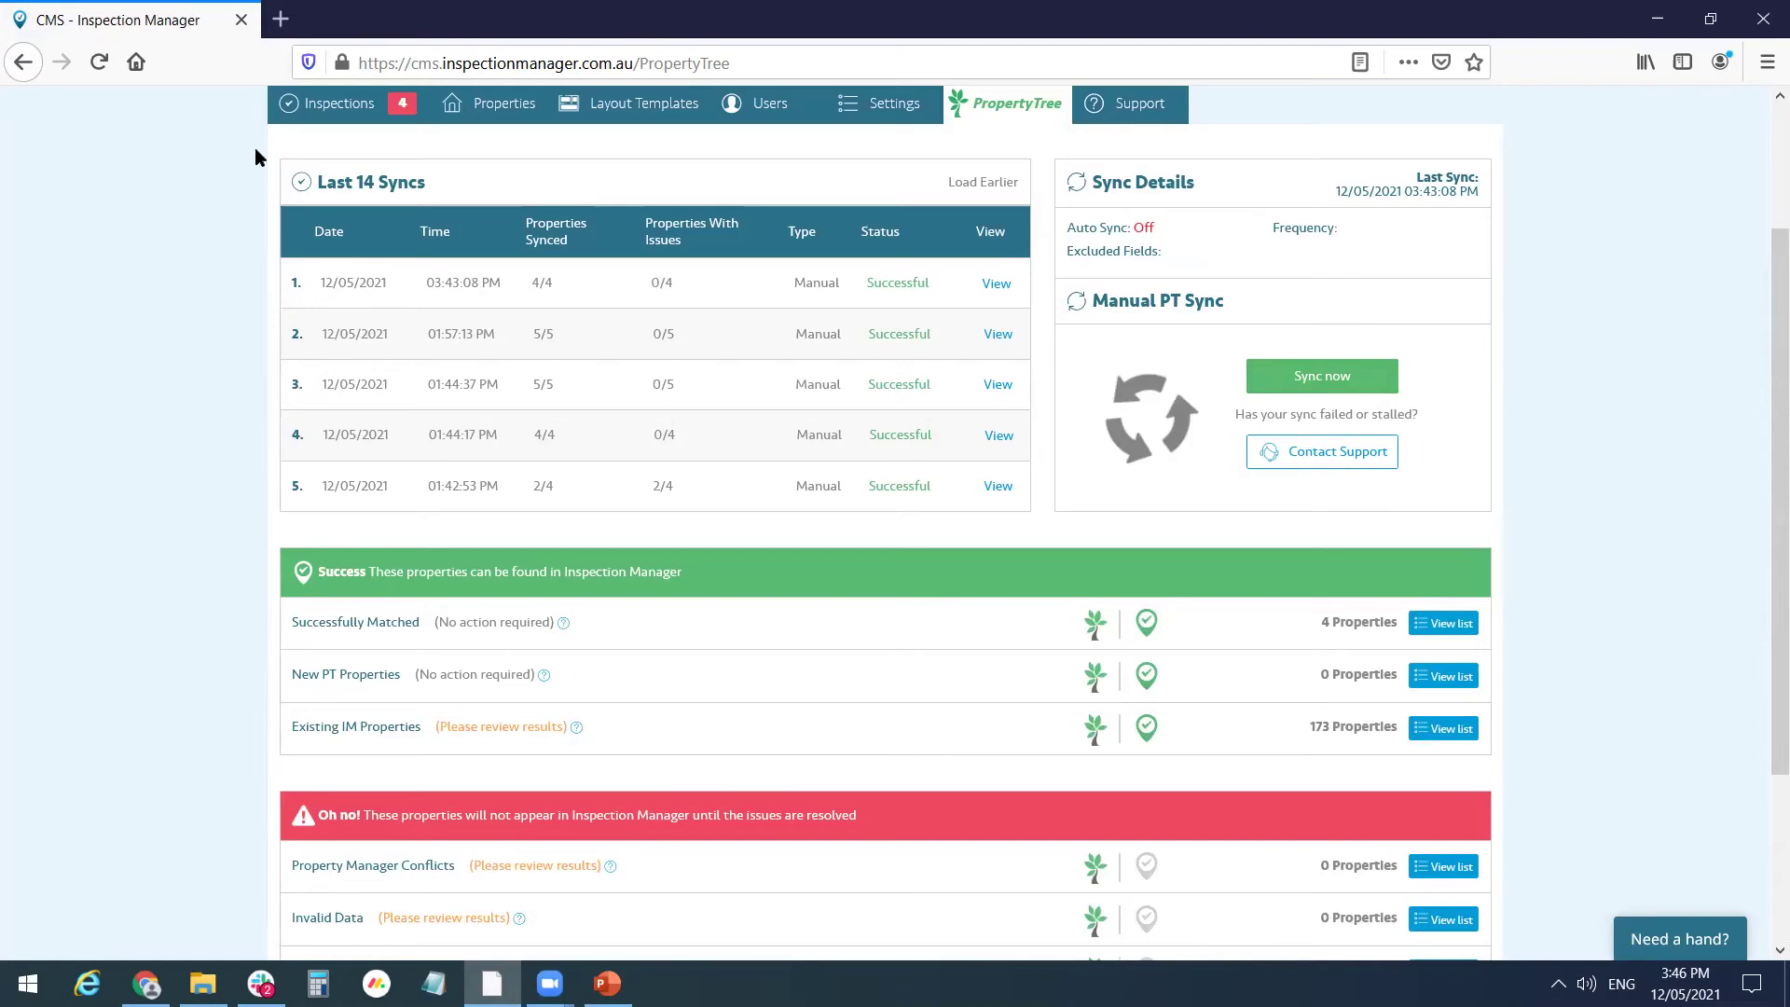
left_click(317, 104)
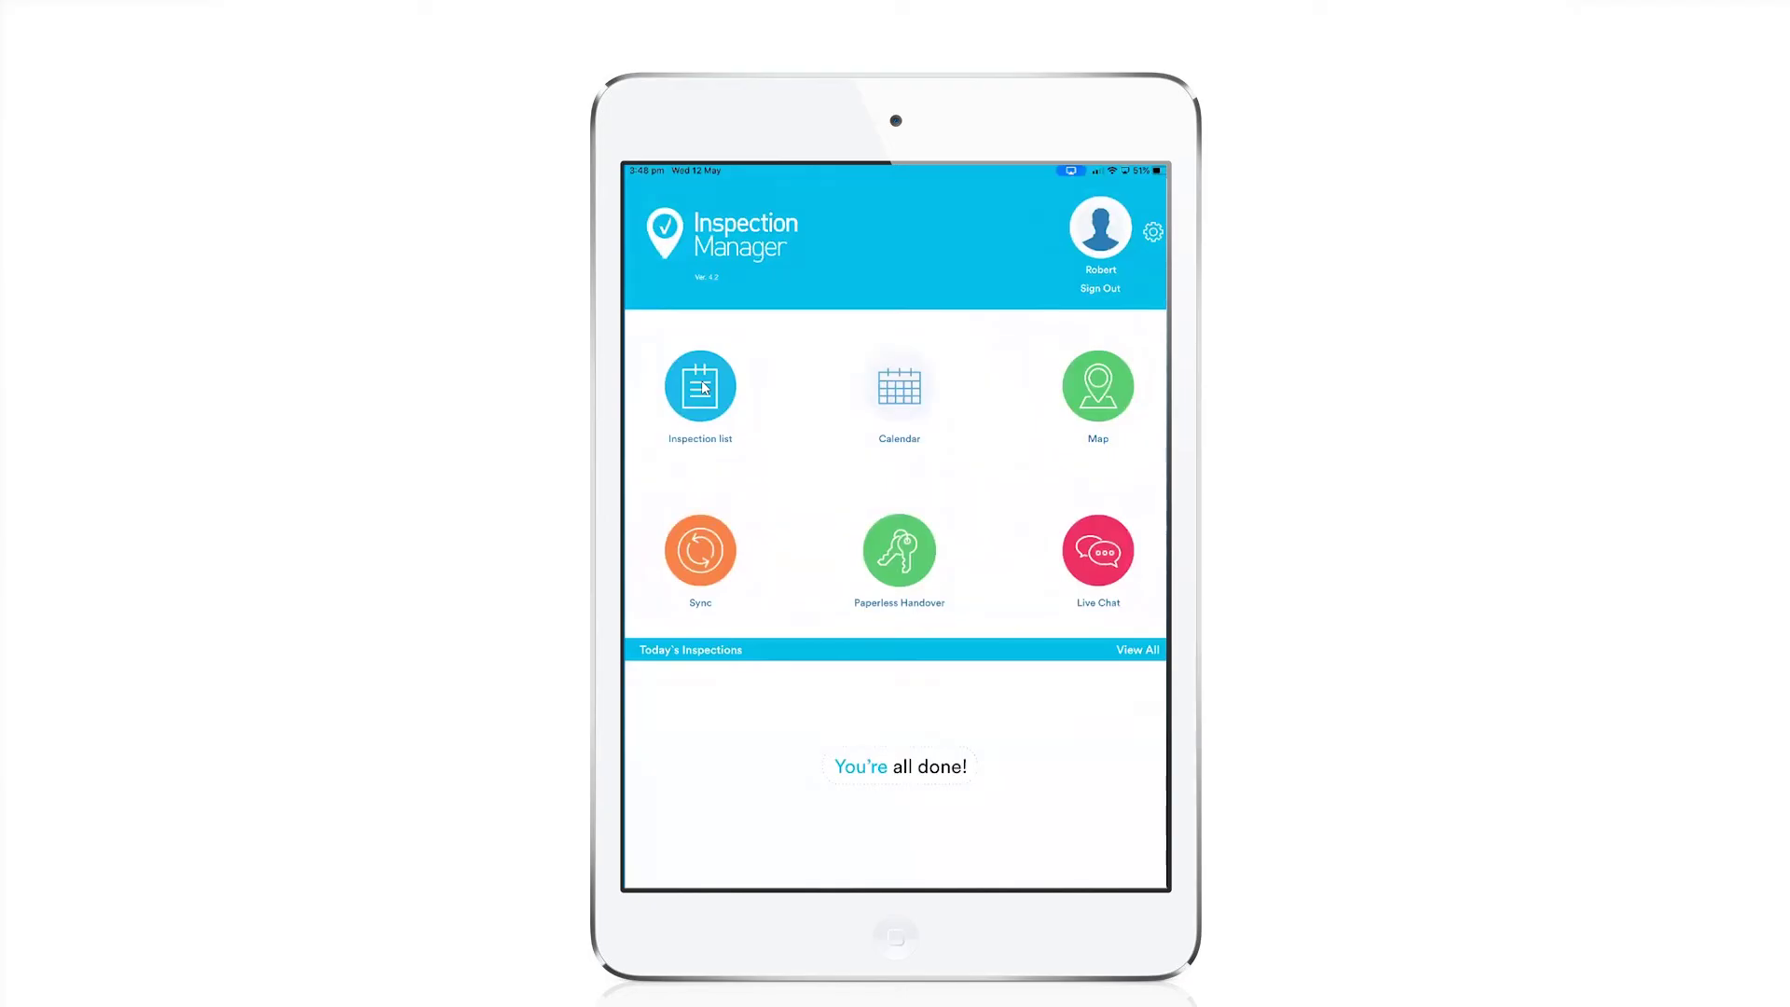
left_click(701, 387)
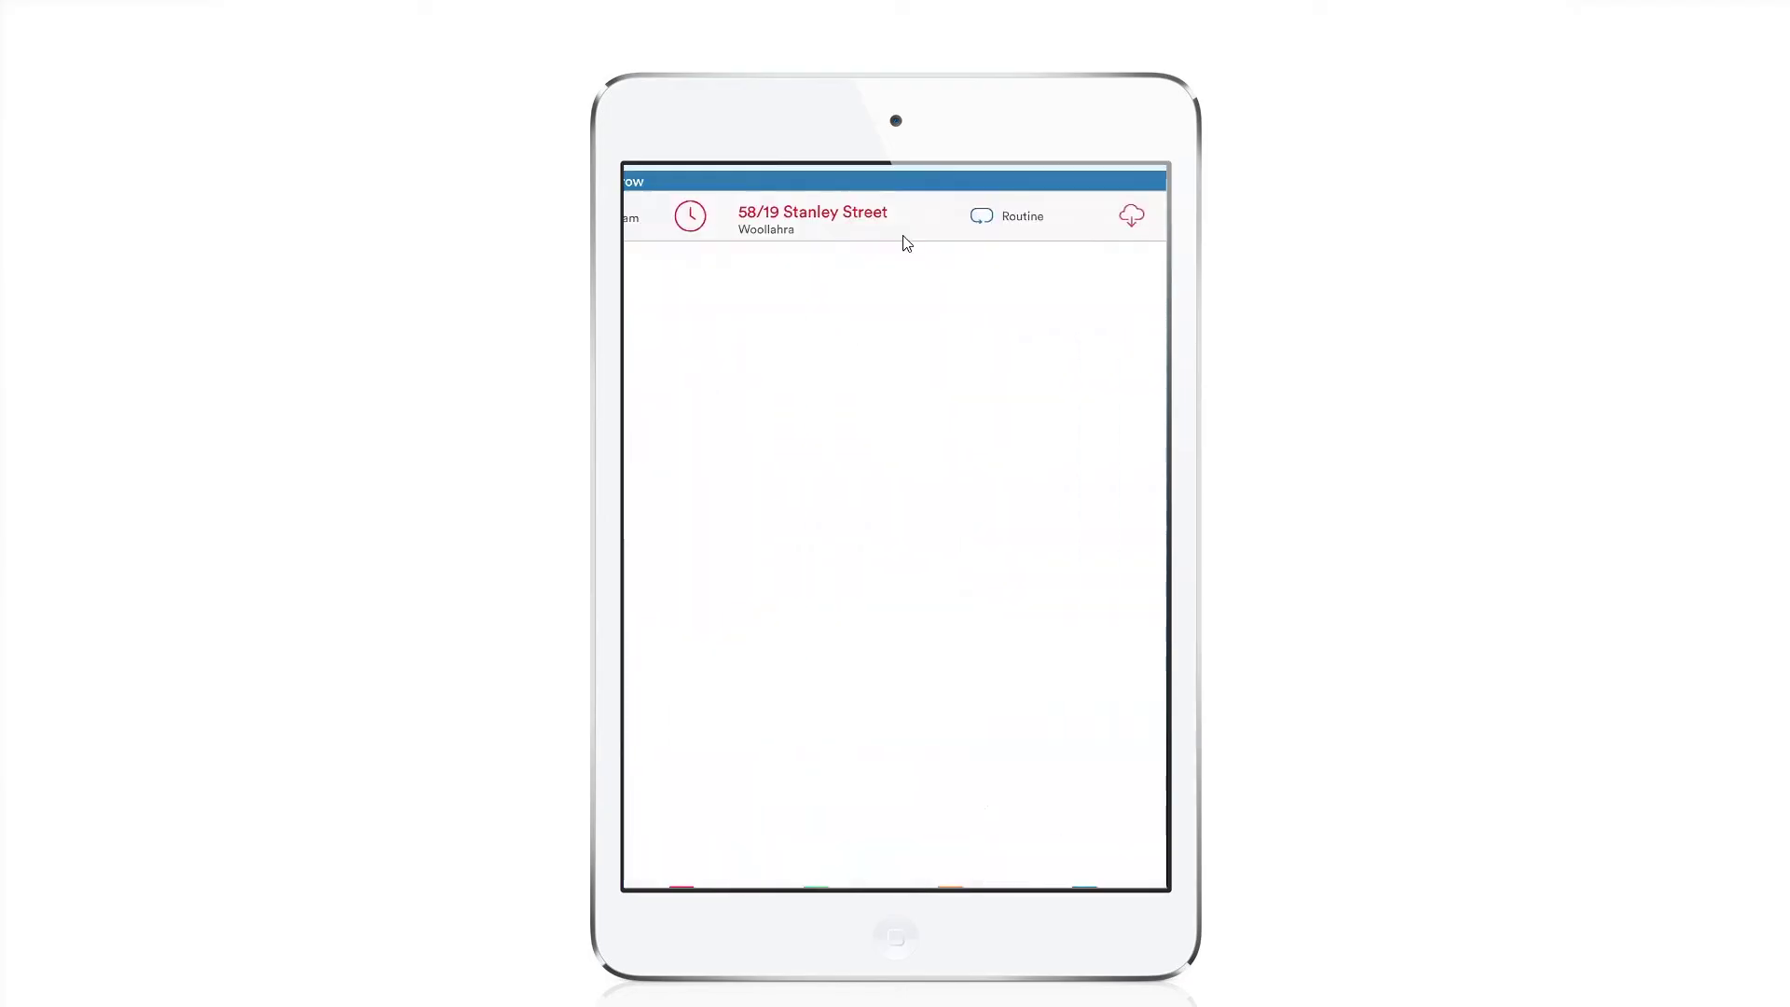
left_click(903, 240)
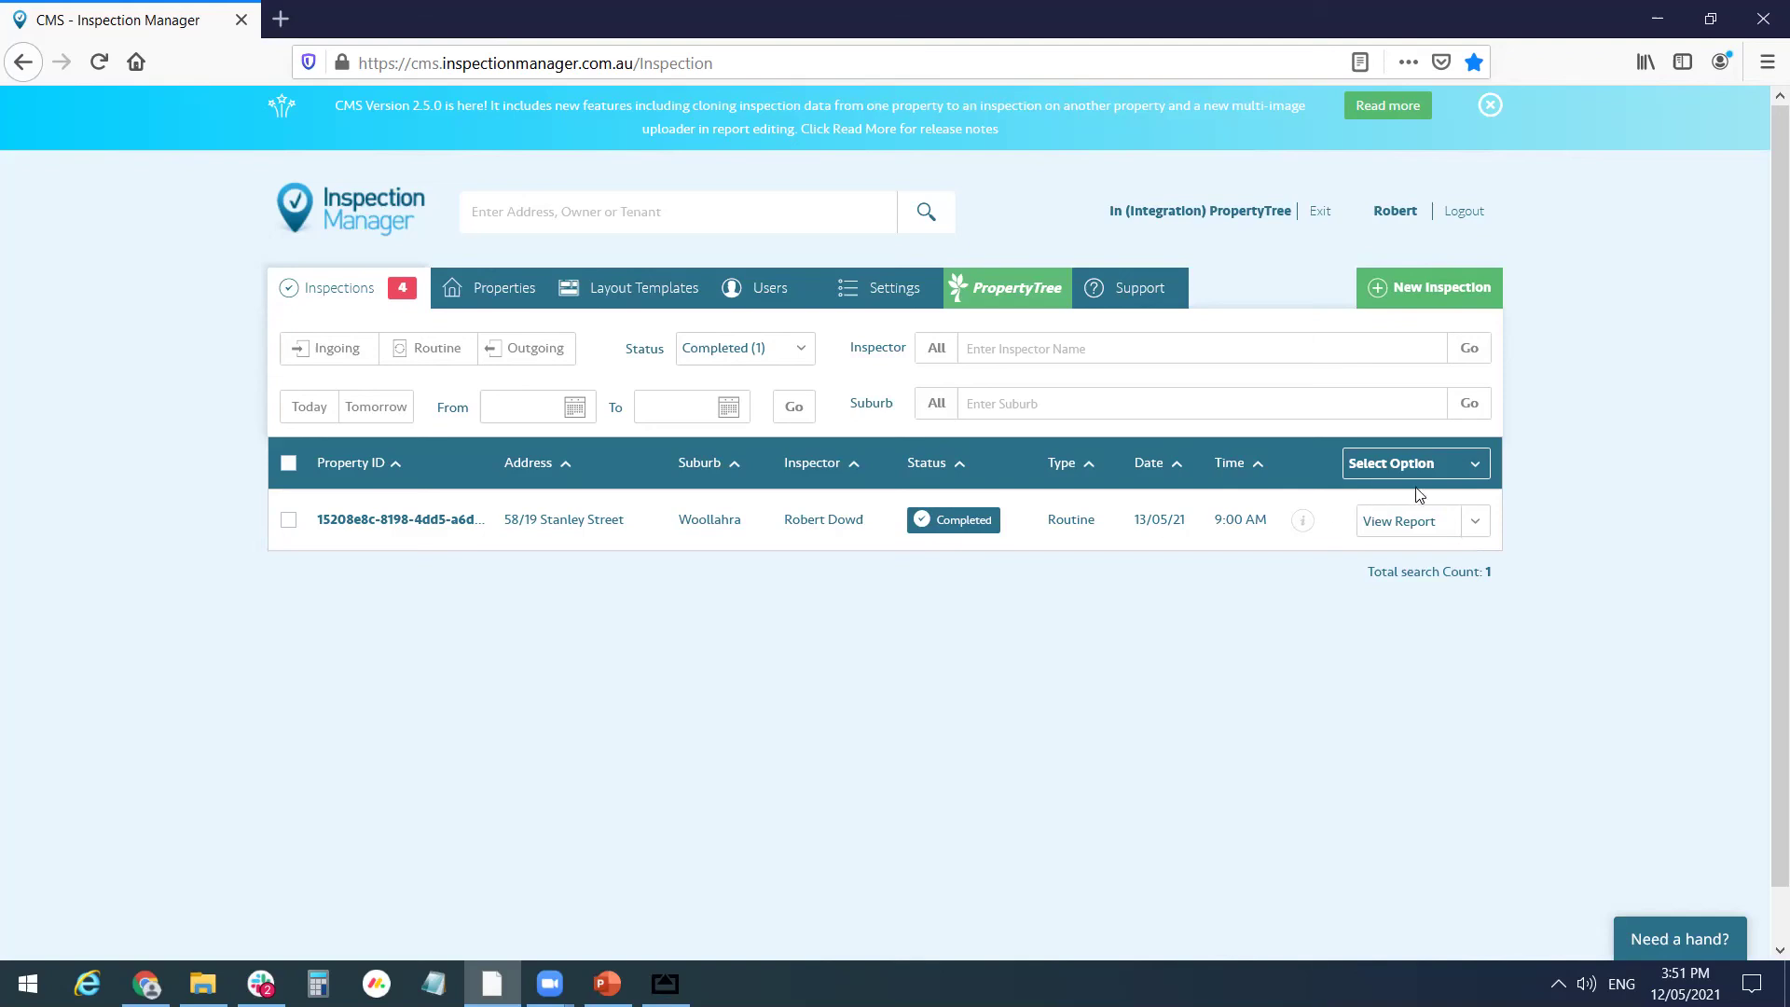
- Open the completed inspection's report and add the rent increase to its Rent Review
left_click(1403, 521)
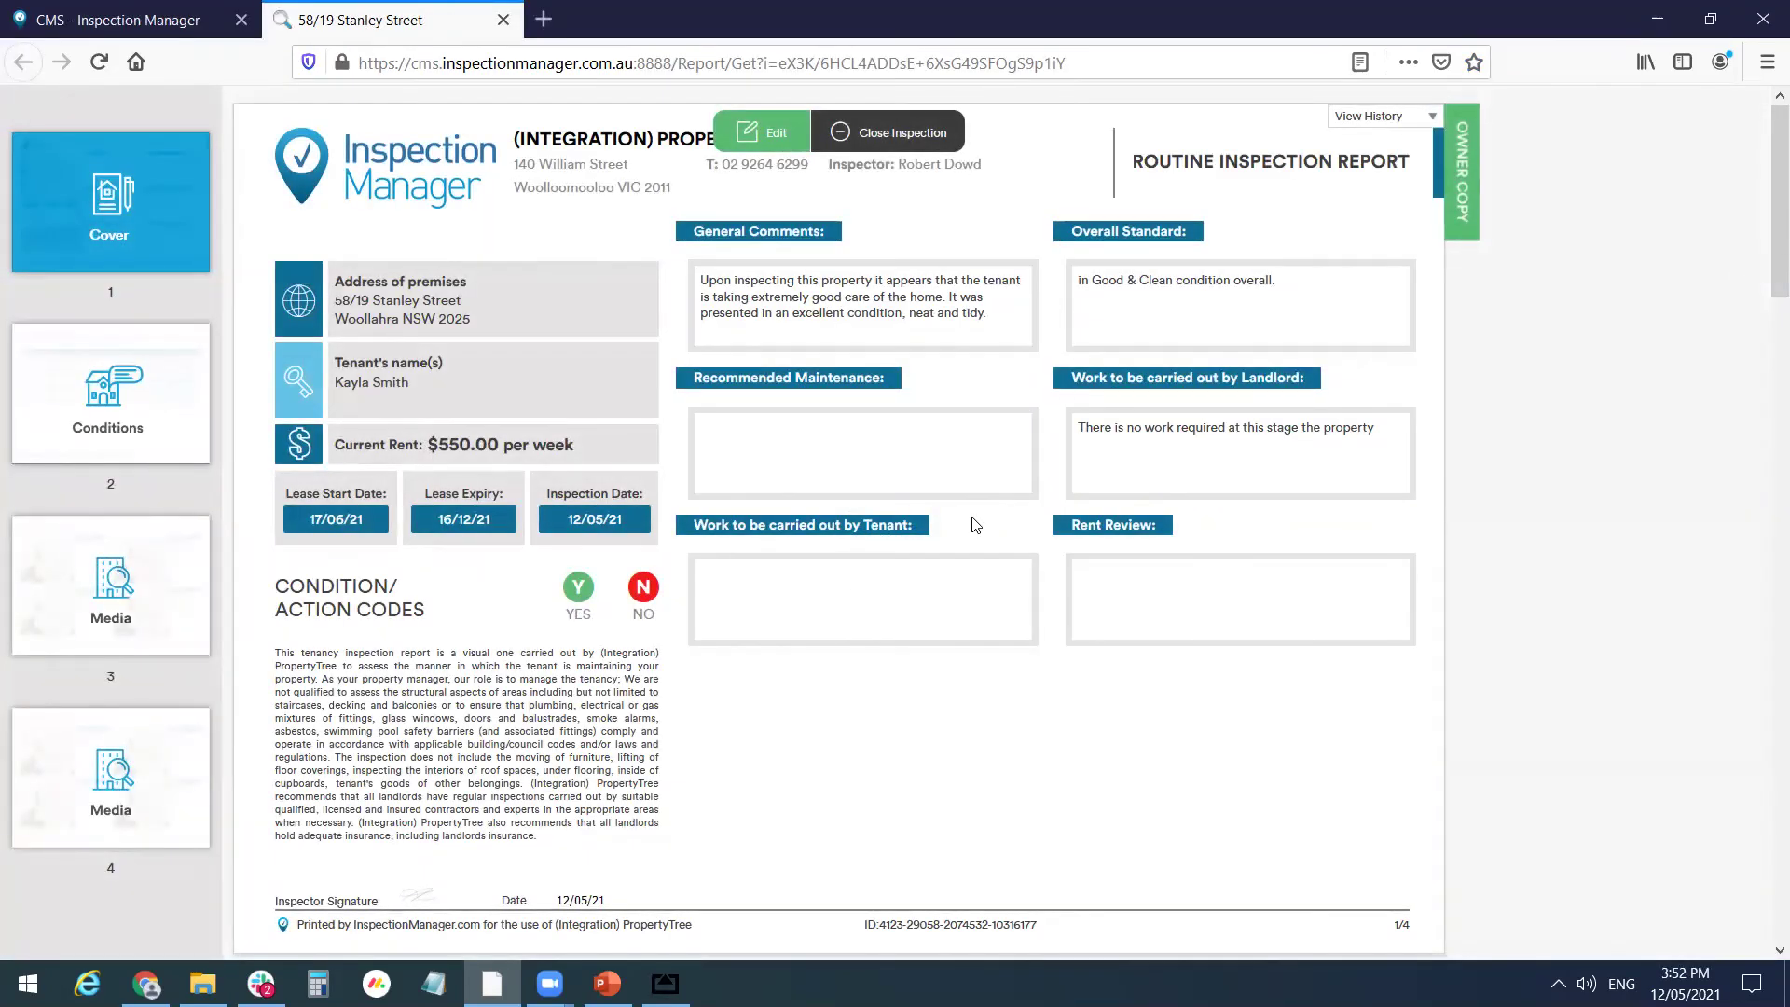
left_click(728, 130)
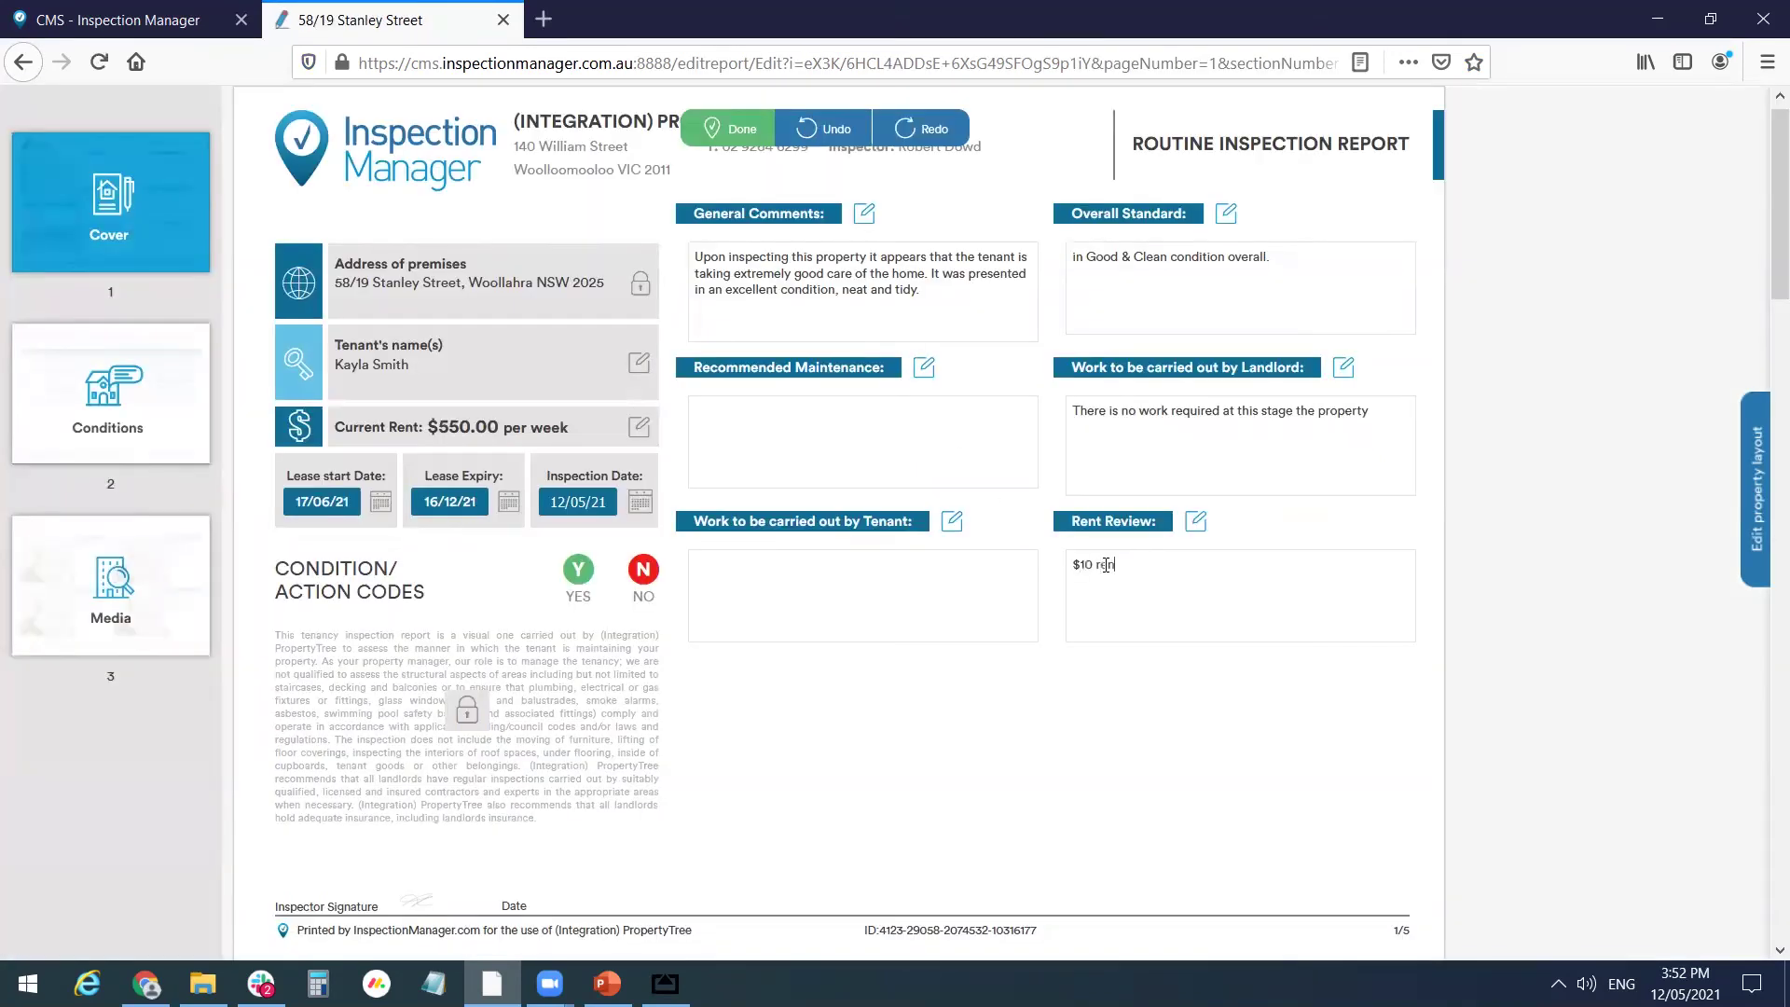
type("t increase")
left_click(730, 132)
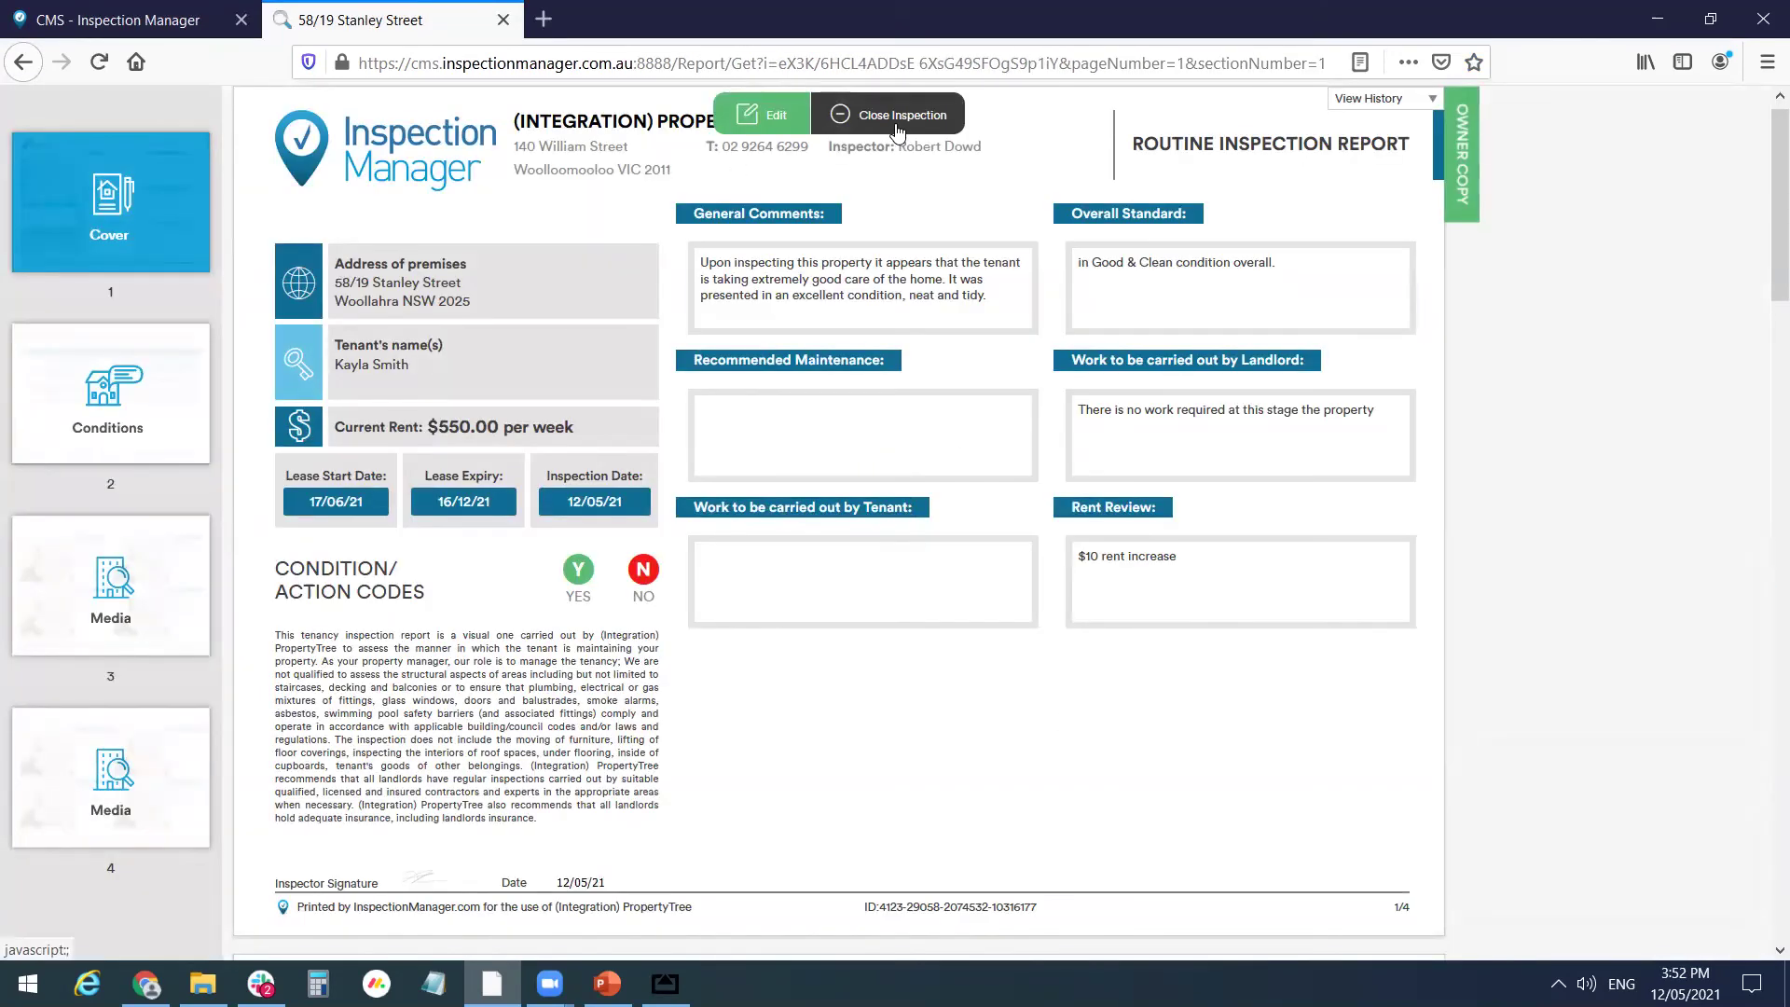
- Close the inspection with completion date 12/05/2021 and scroll through the PDF report
left_click(897, 132)
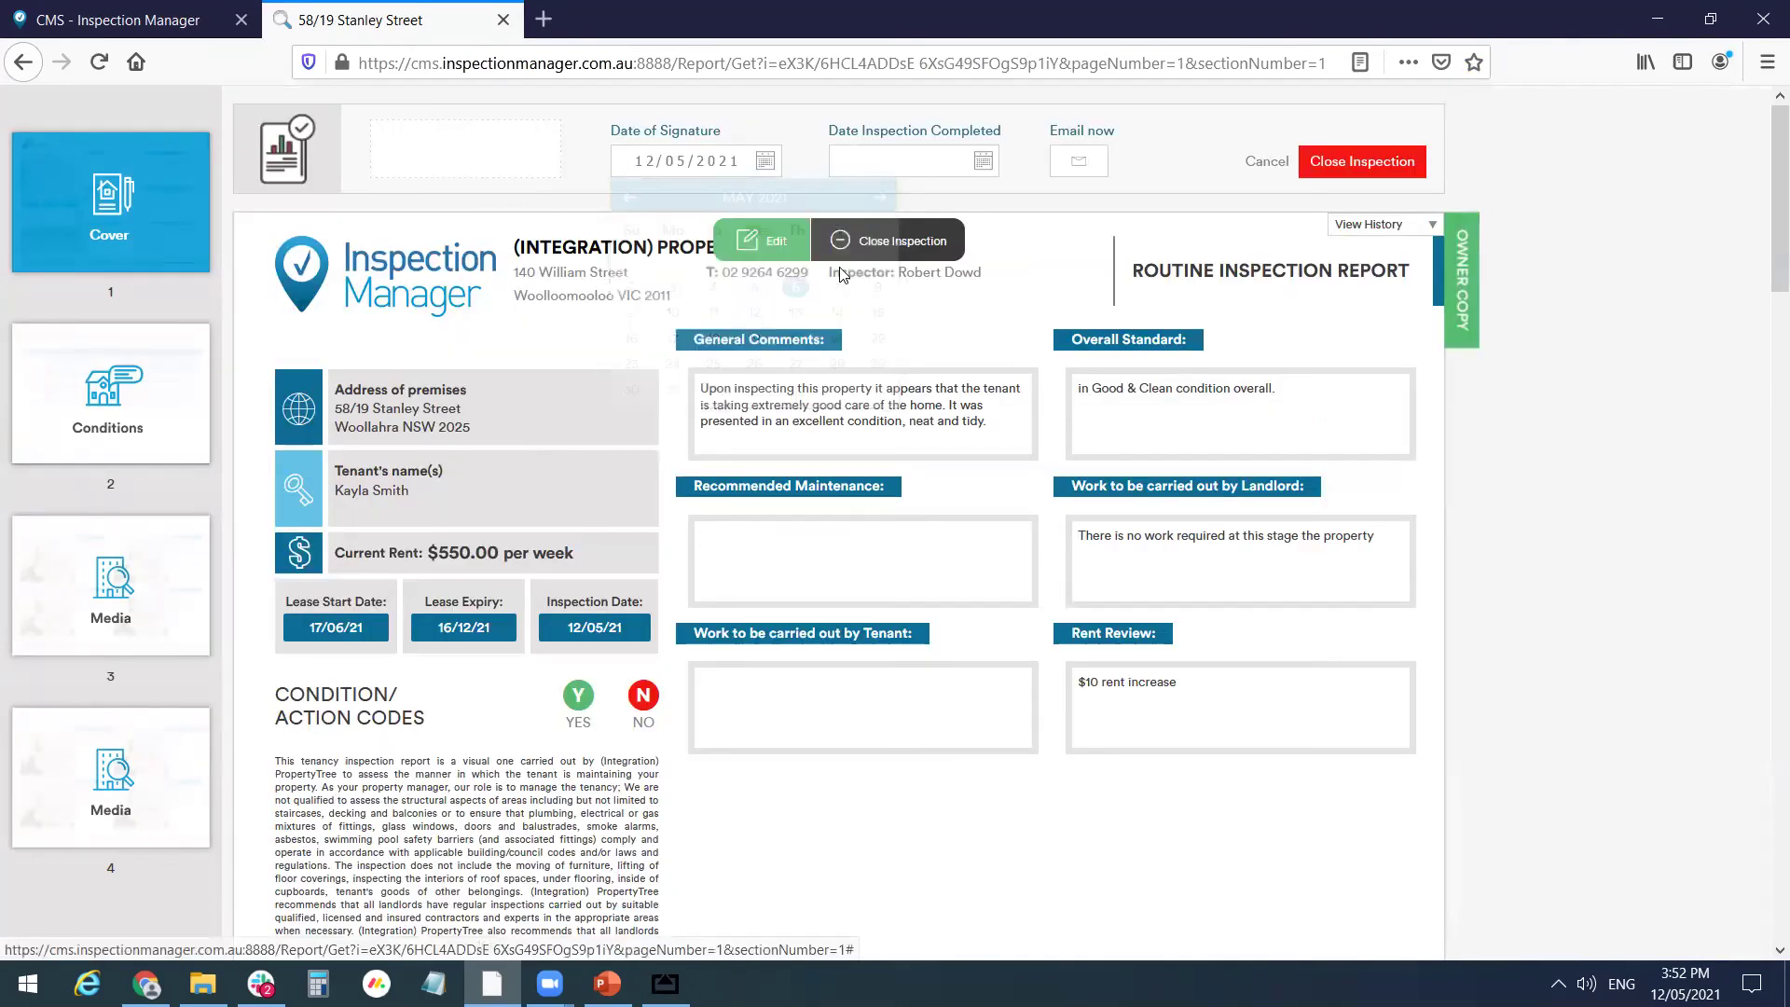
left_click(906, 164)
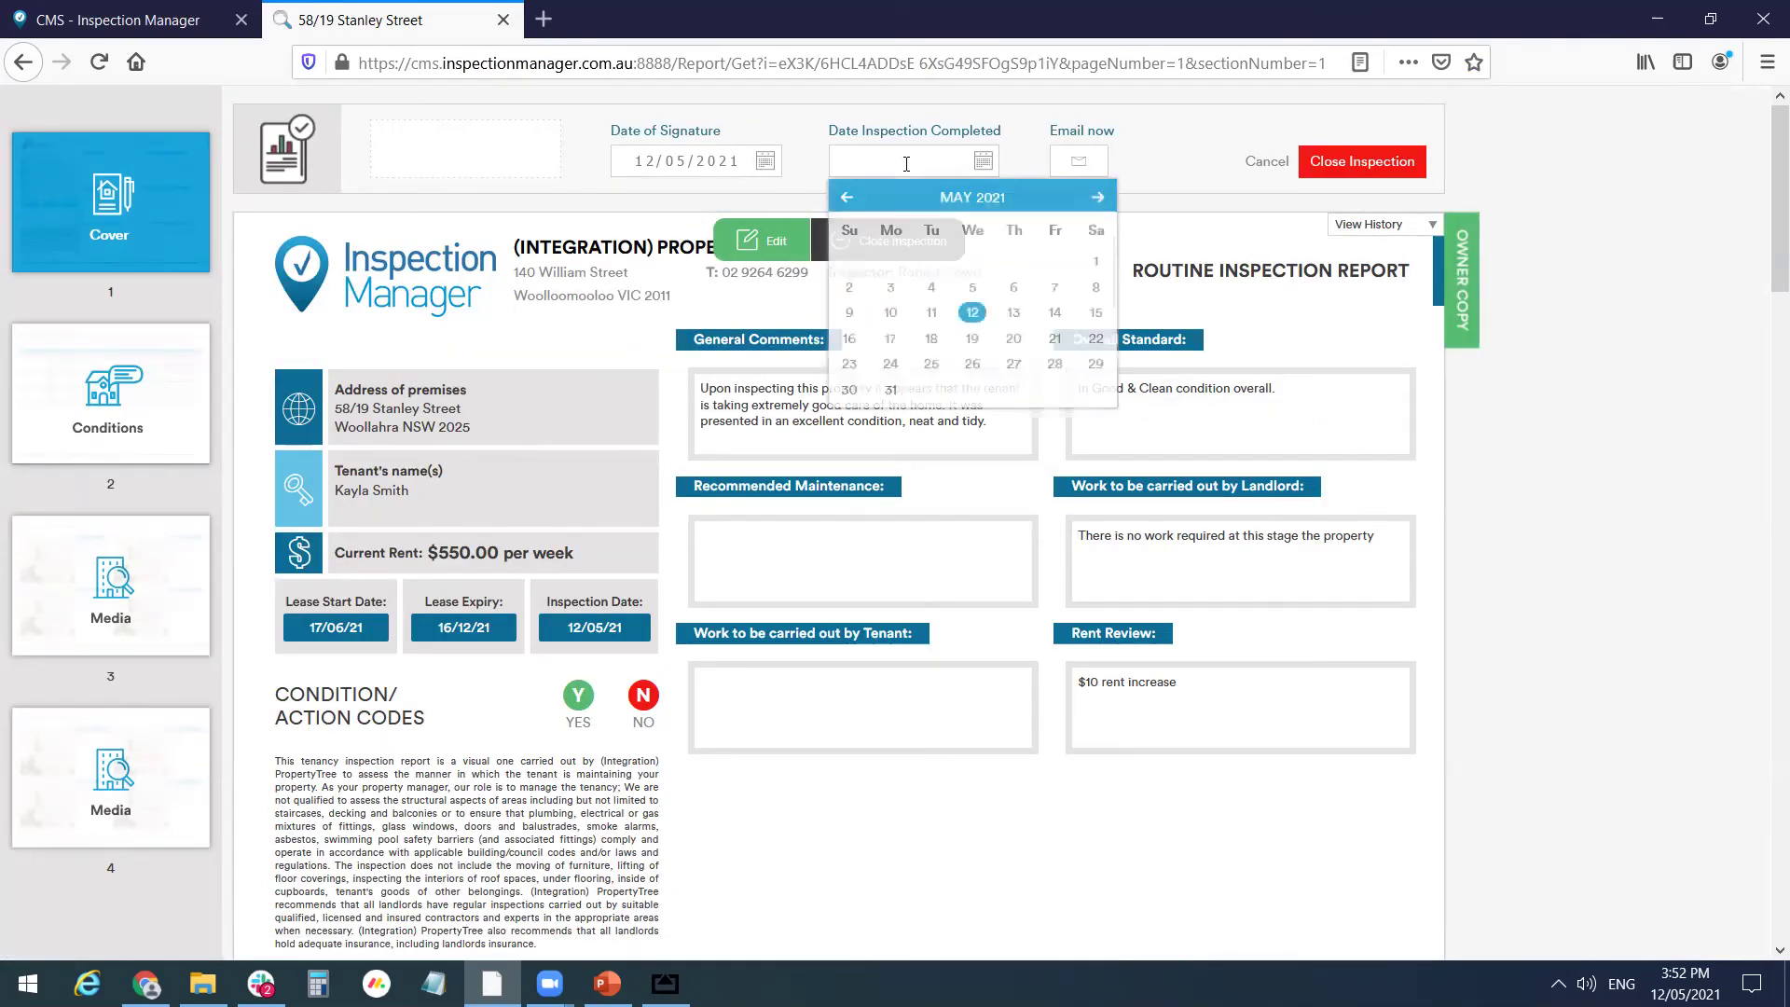
left_click(972, 308)
left_click(1374, 172)
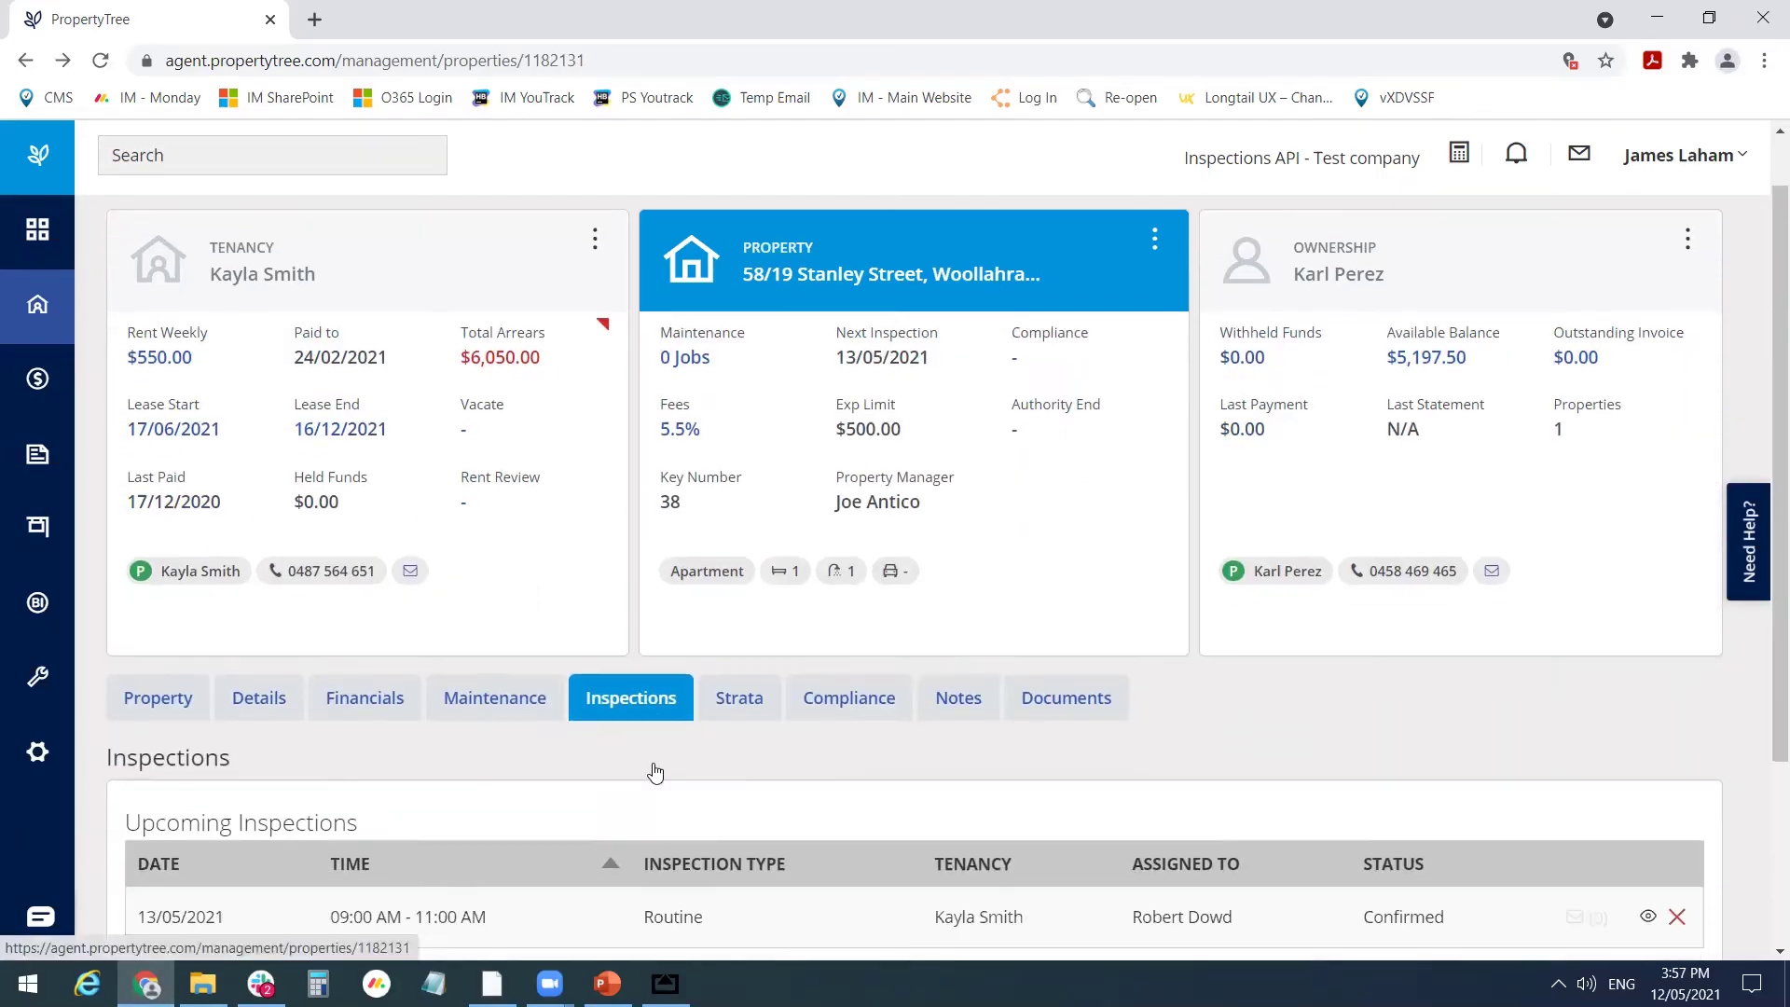
scroll(652, 767, "down", 3)
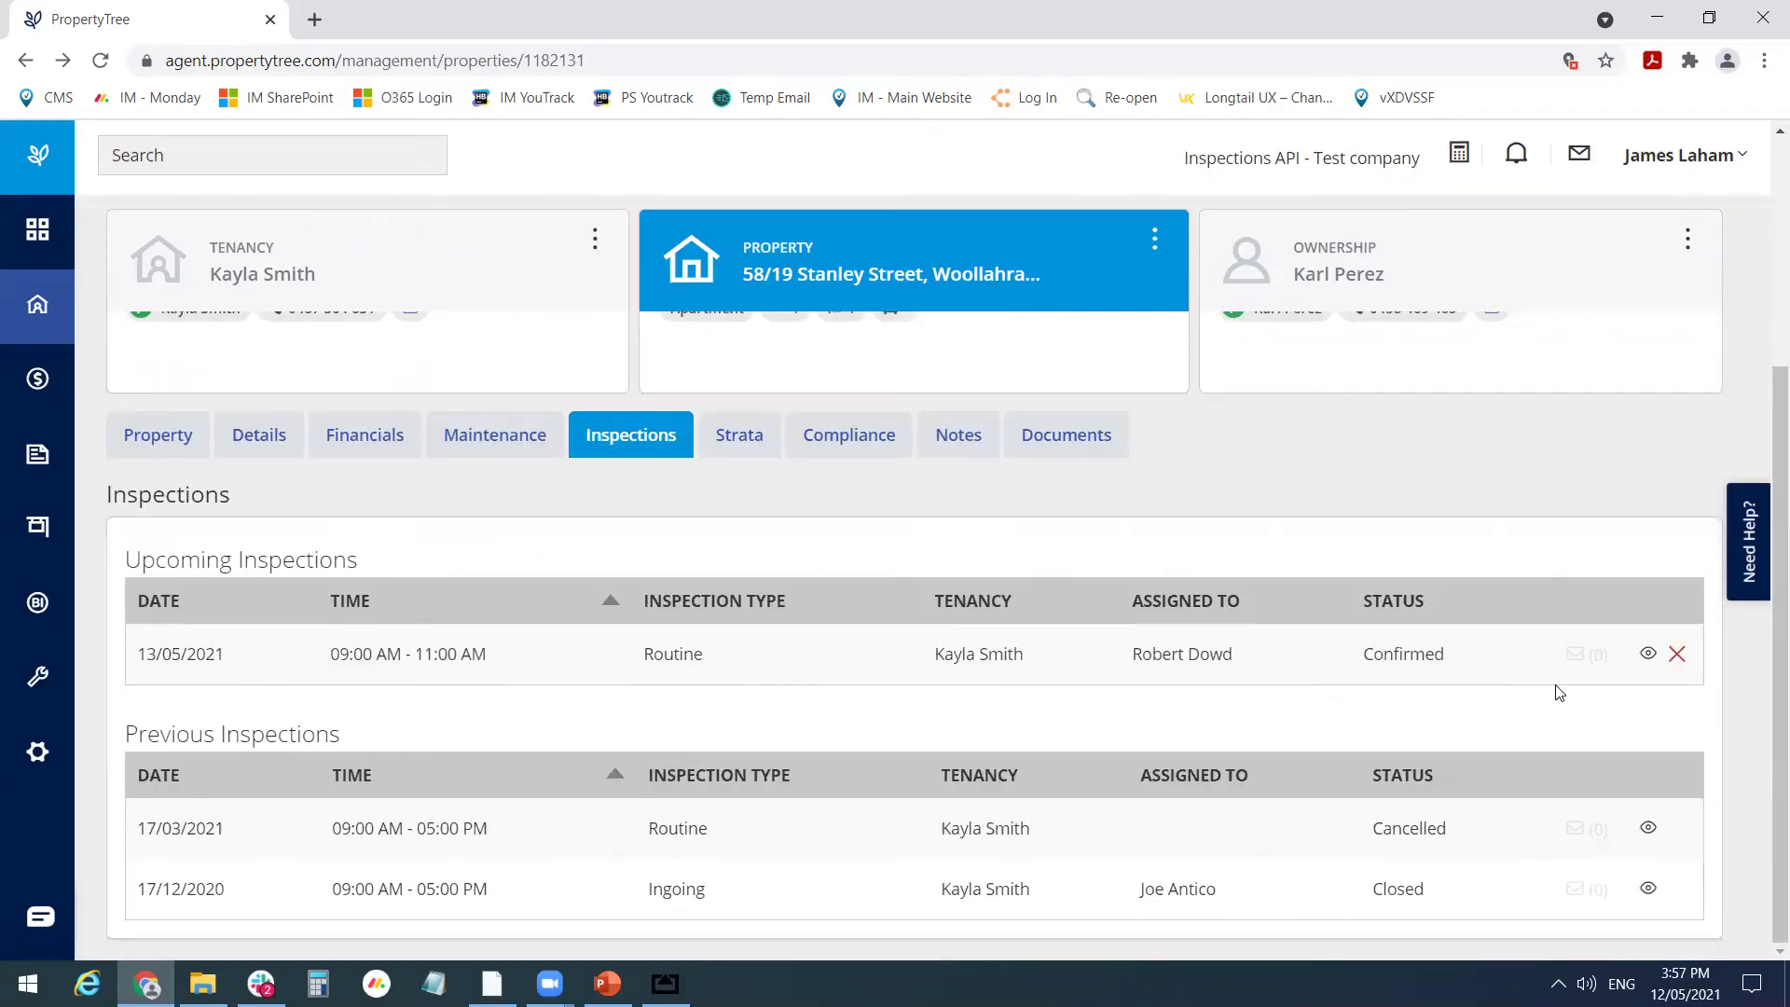
scroll(578, 634, "up", 3)
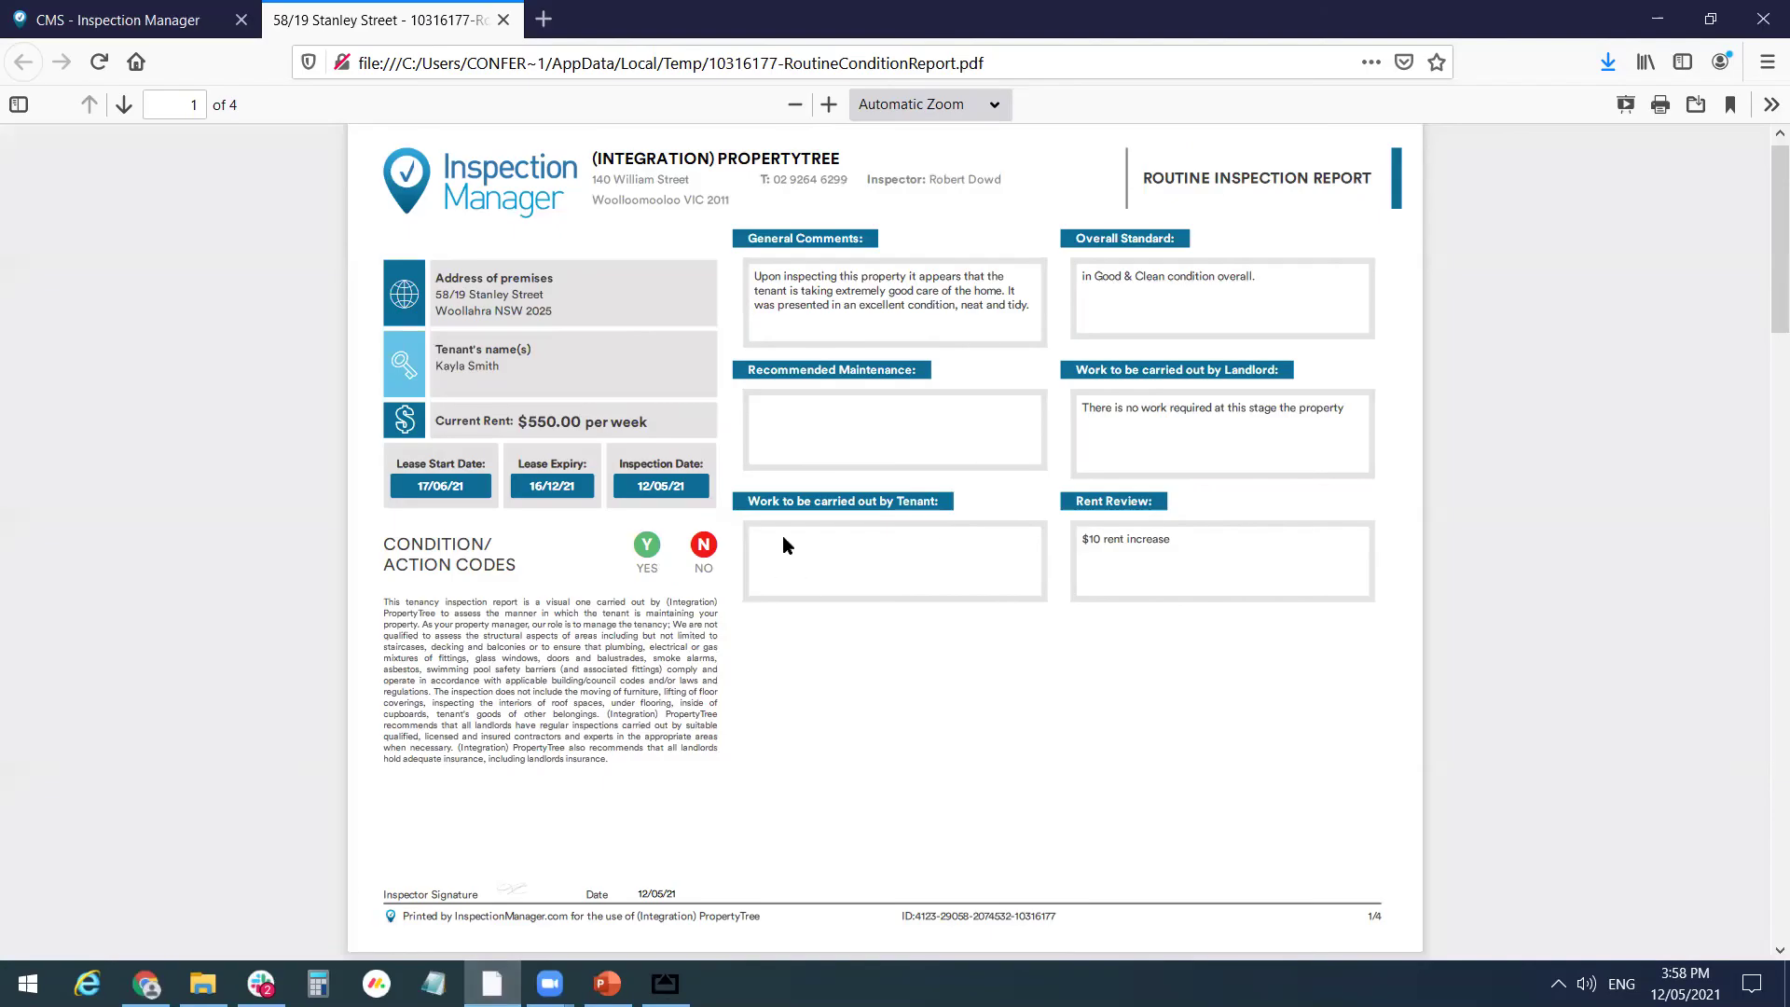
scroll(781, 535, "down", 10)
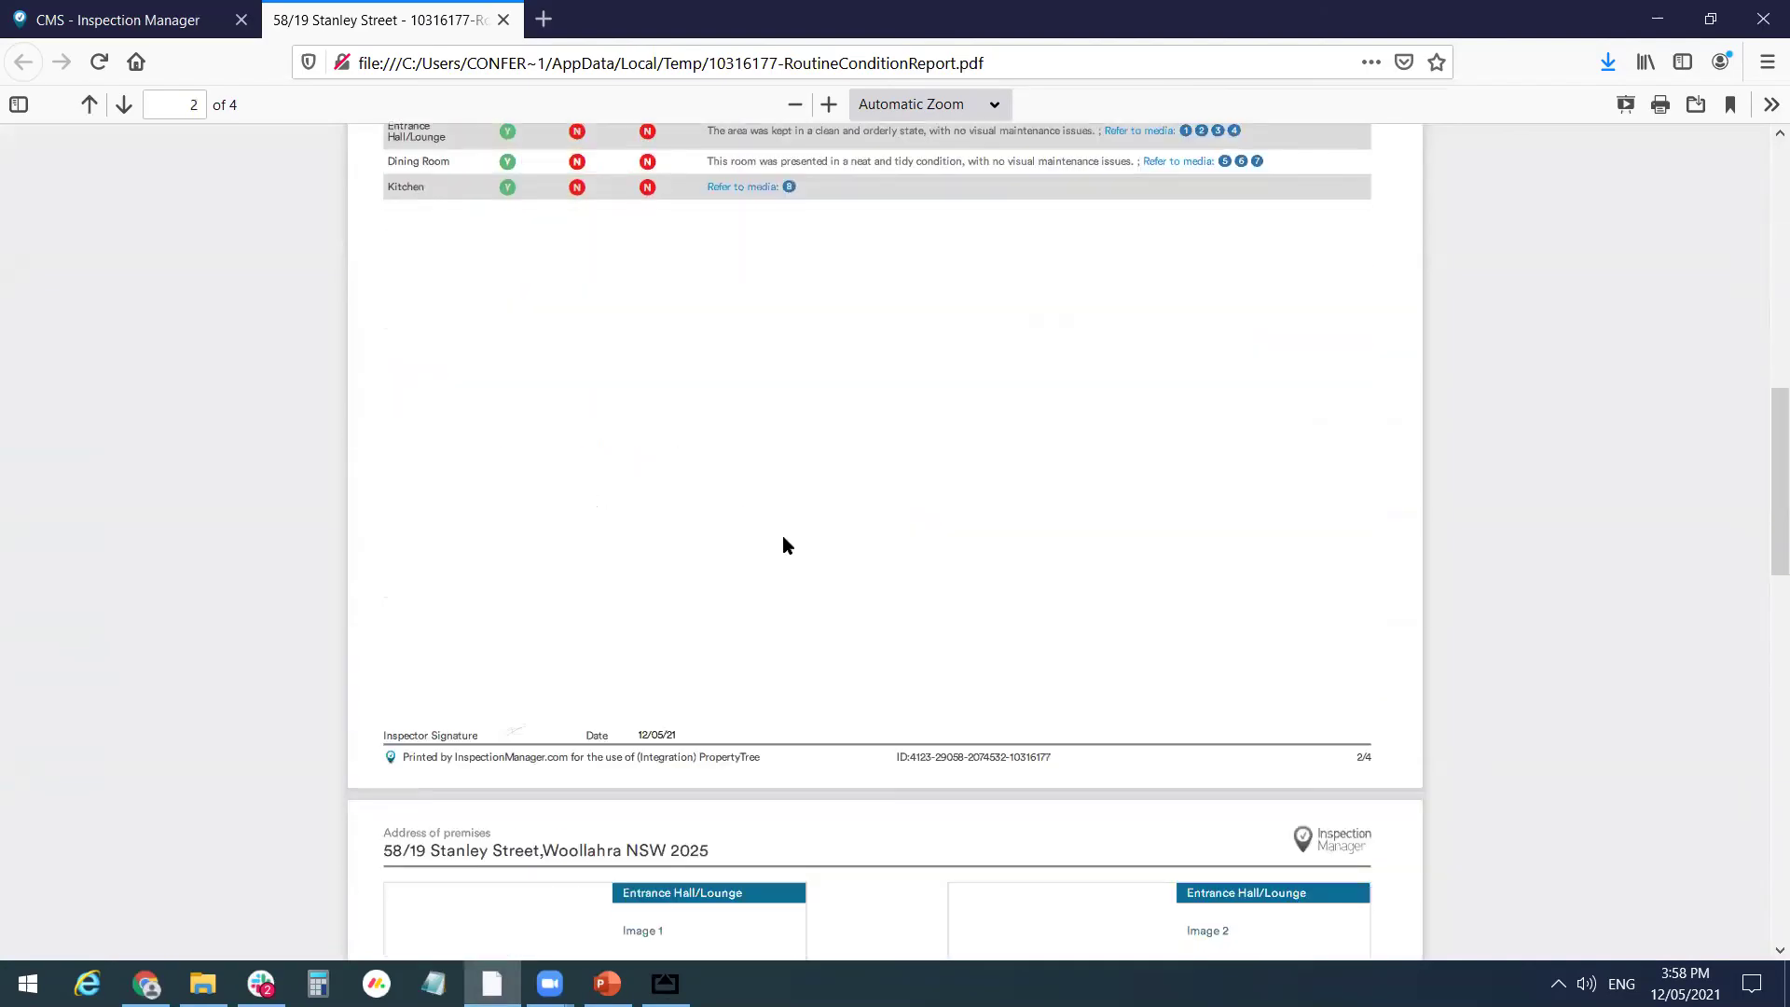
scroll(781, 535, "down", 10)
scroll(781, 535, "up", 20)
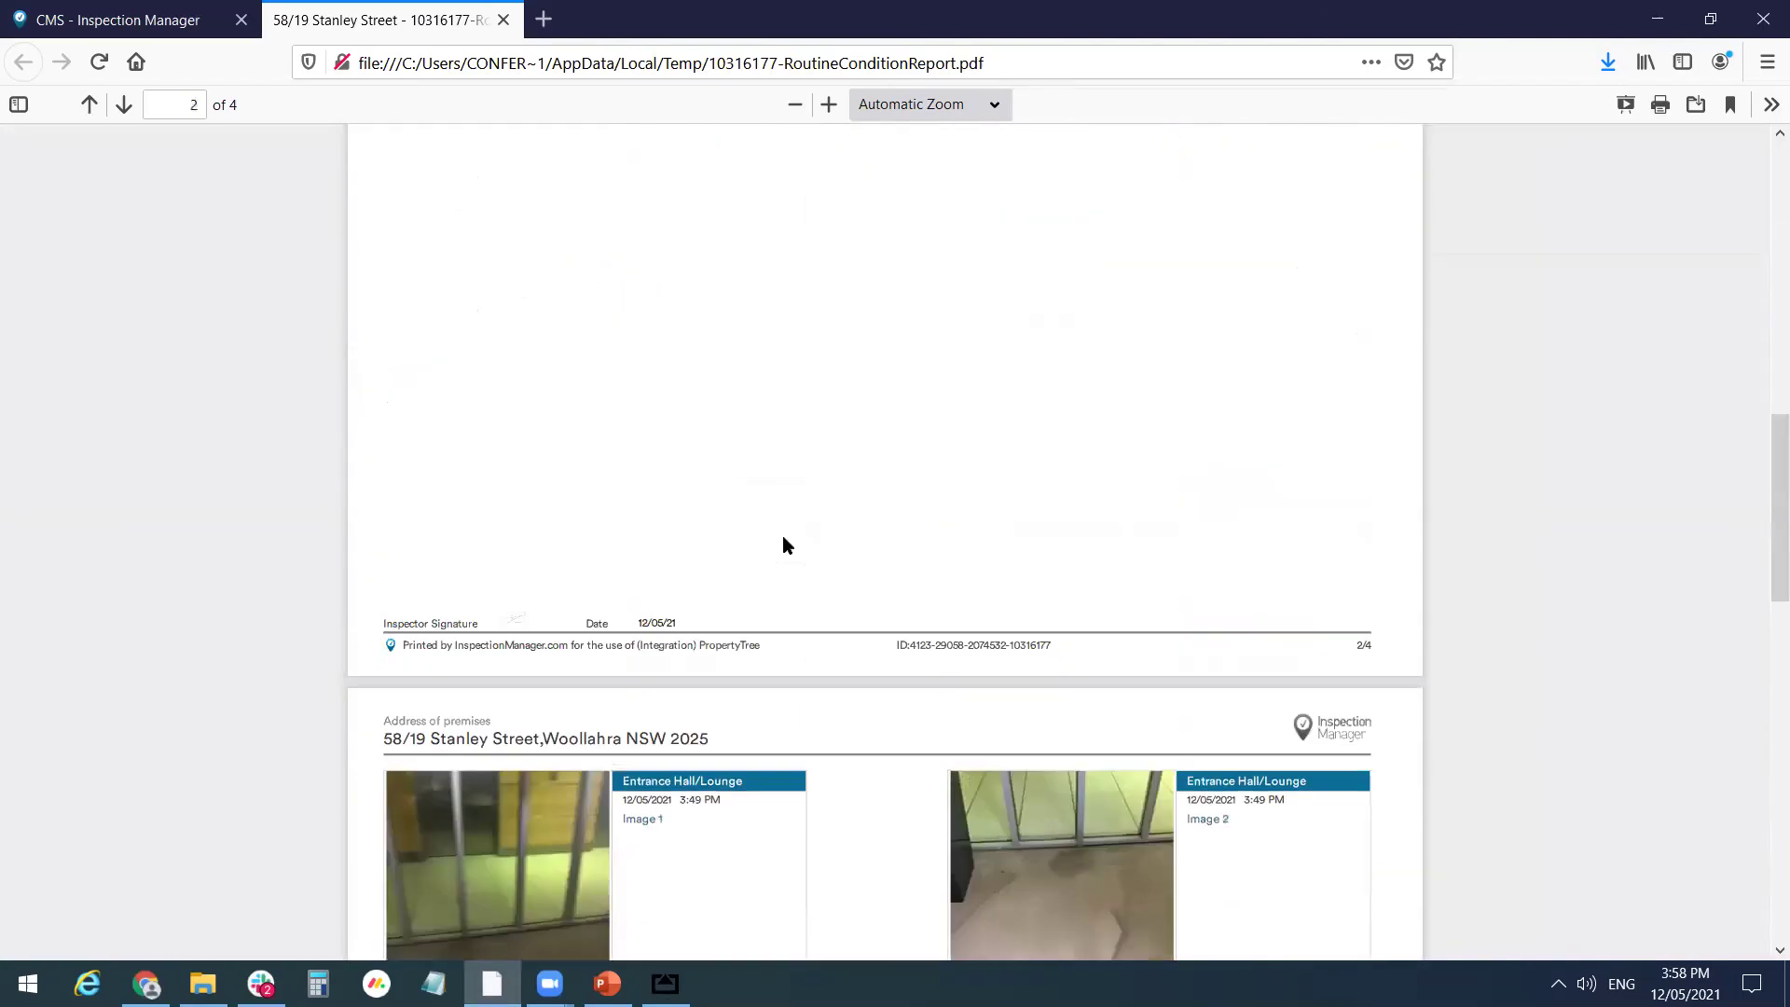